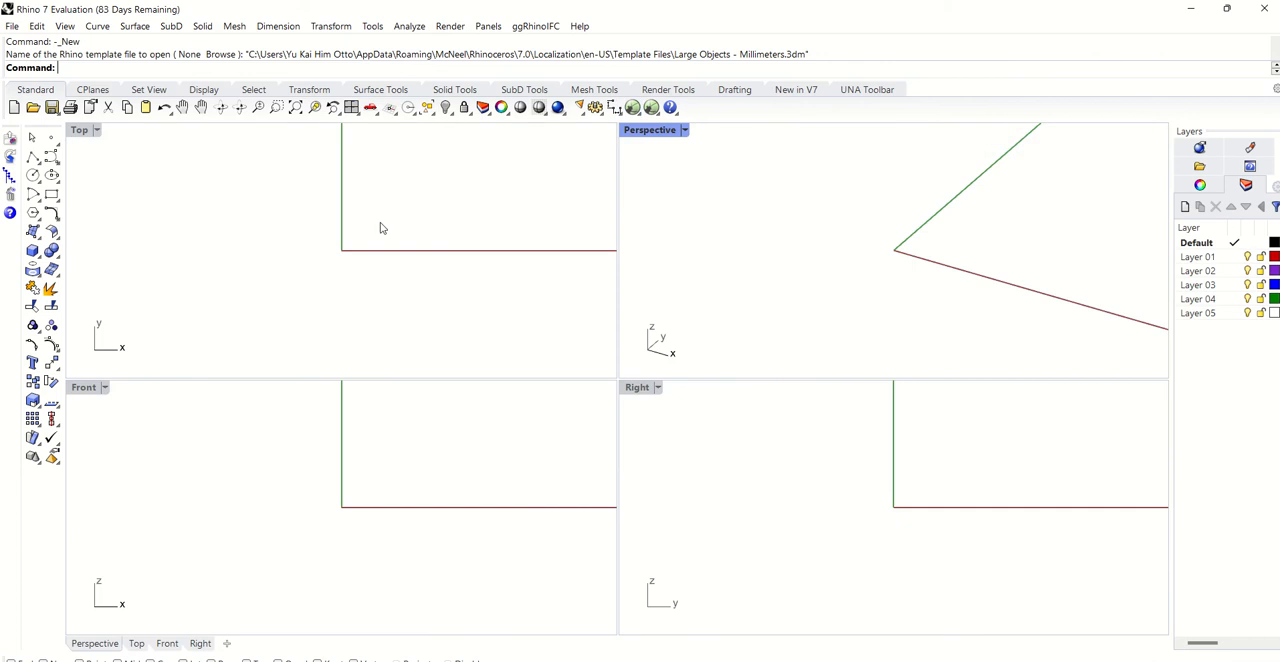
- Maximize the Top viewport, launch Grasshopper and dismiss its getting-started tutorial window
double_click(92, 138)
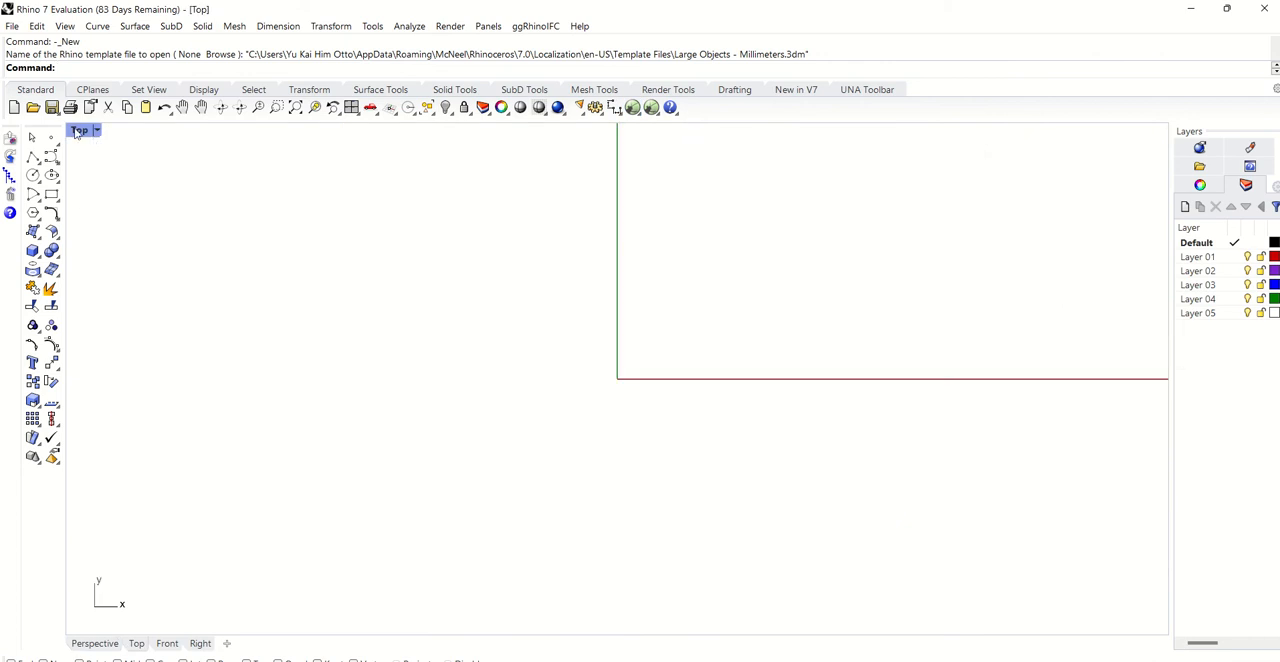
left_click(632, 107)
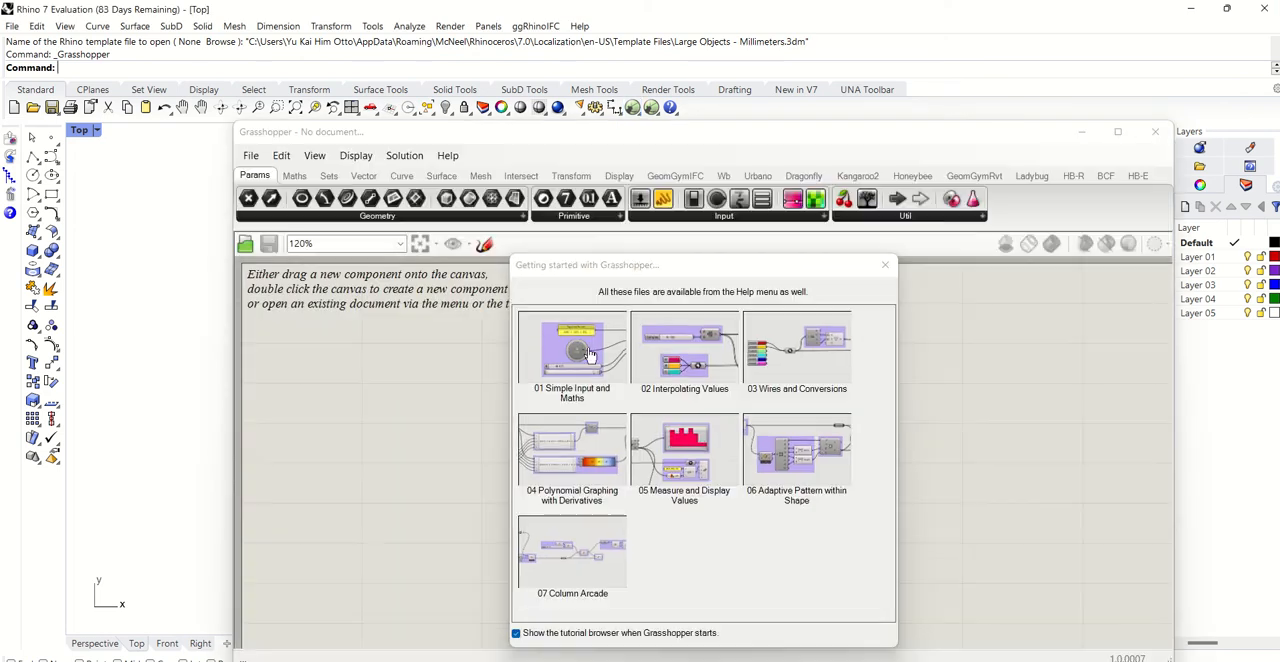
left_click(886, 264)
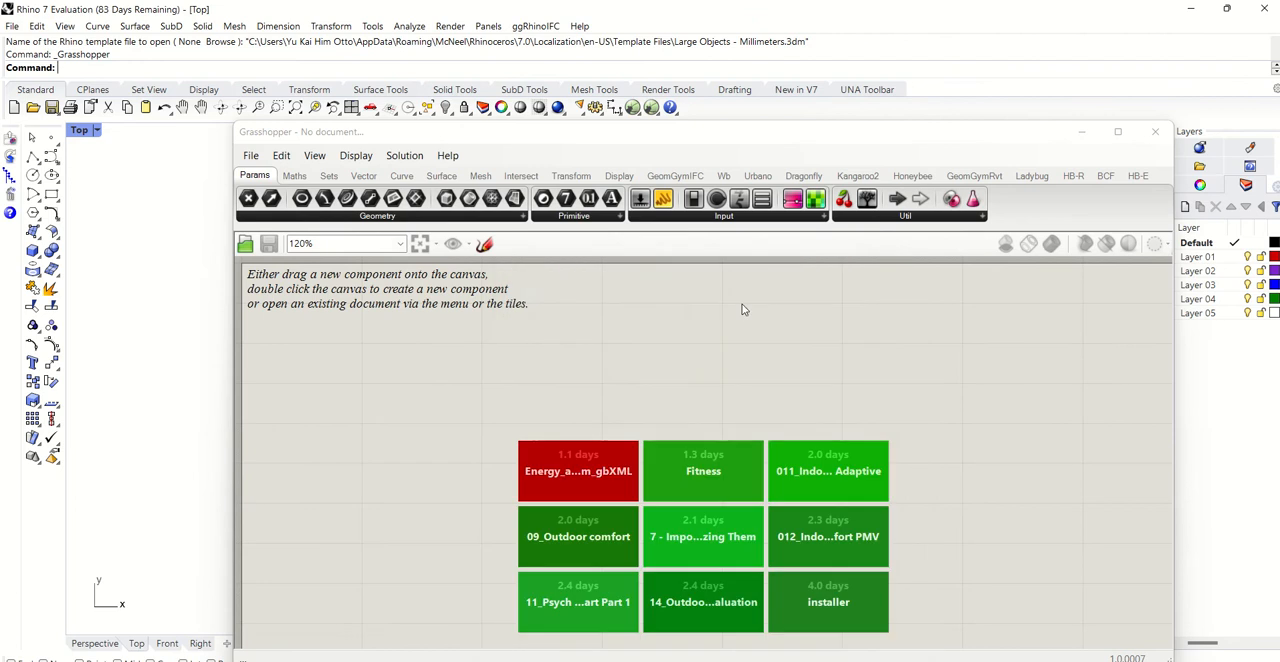
- Place a File Path parameter on the canvas and link it to one existing file in the Downloads folder
double_click(428, 369)
type("path")
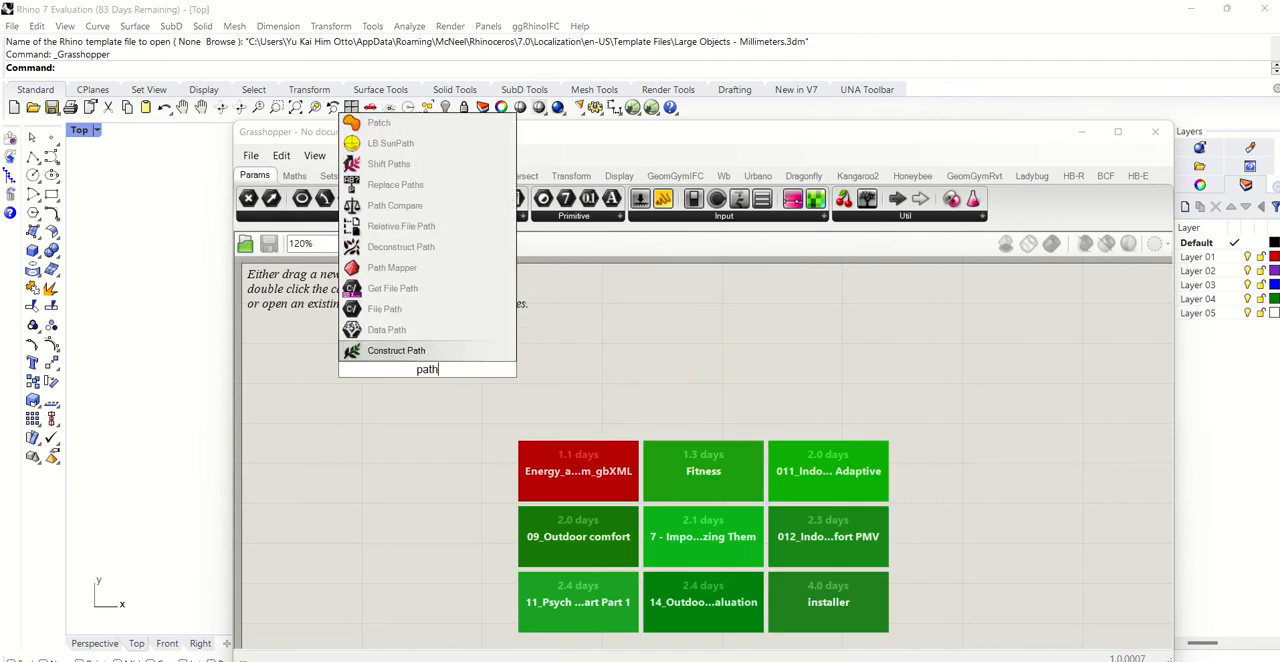
left_click(420, 422)
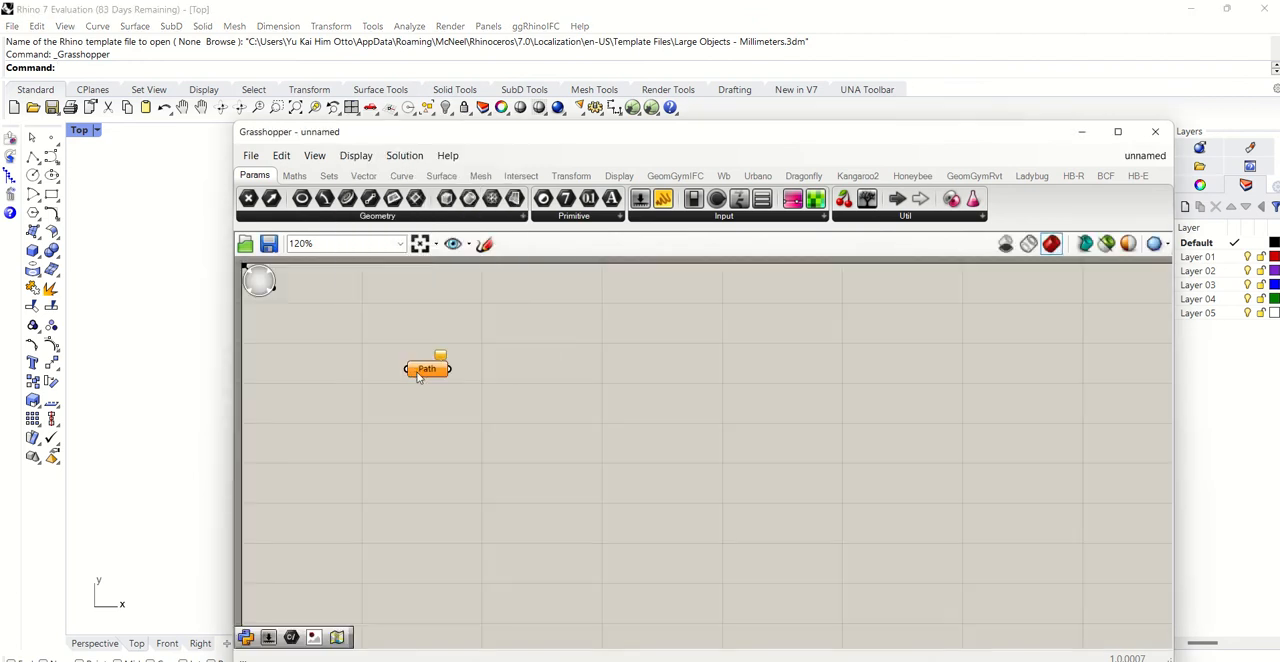
right_click(420, 375)
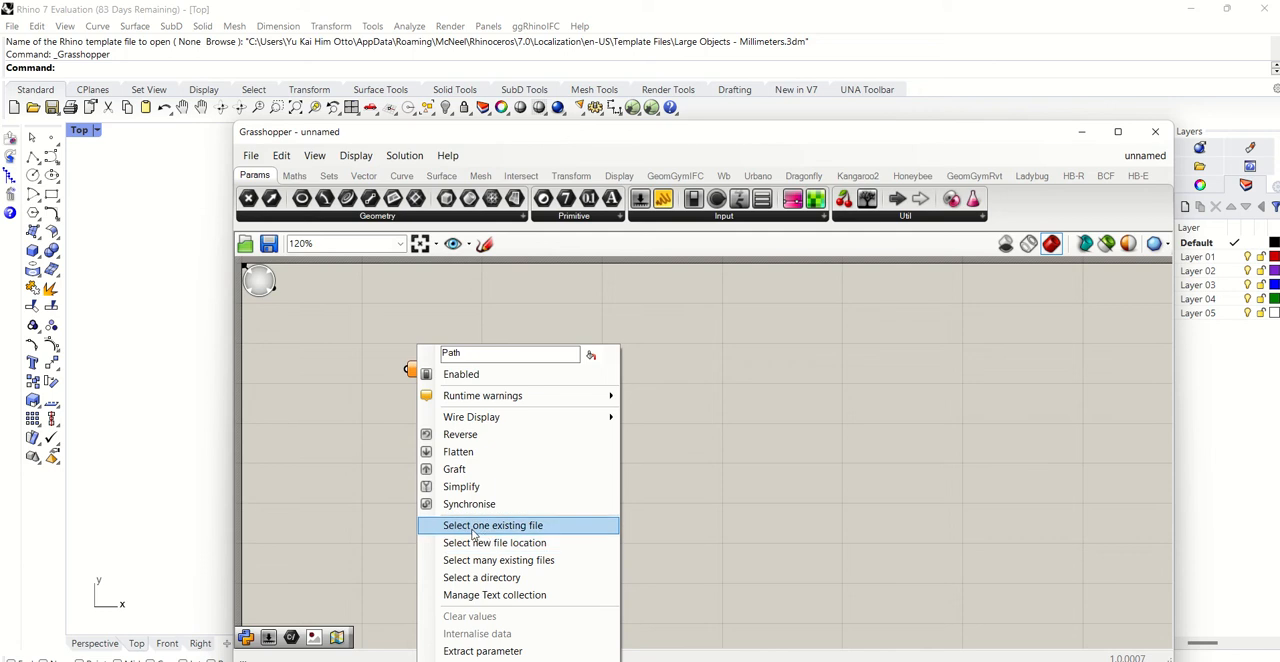
left_click(487, 526)
scroll(678, 427, "down", 10)
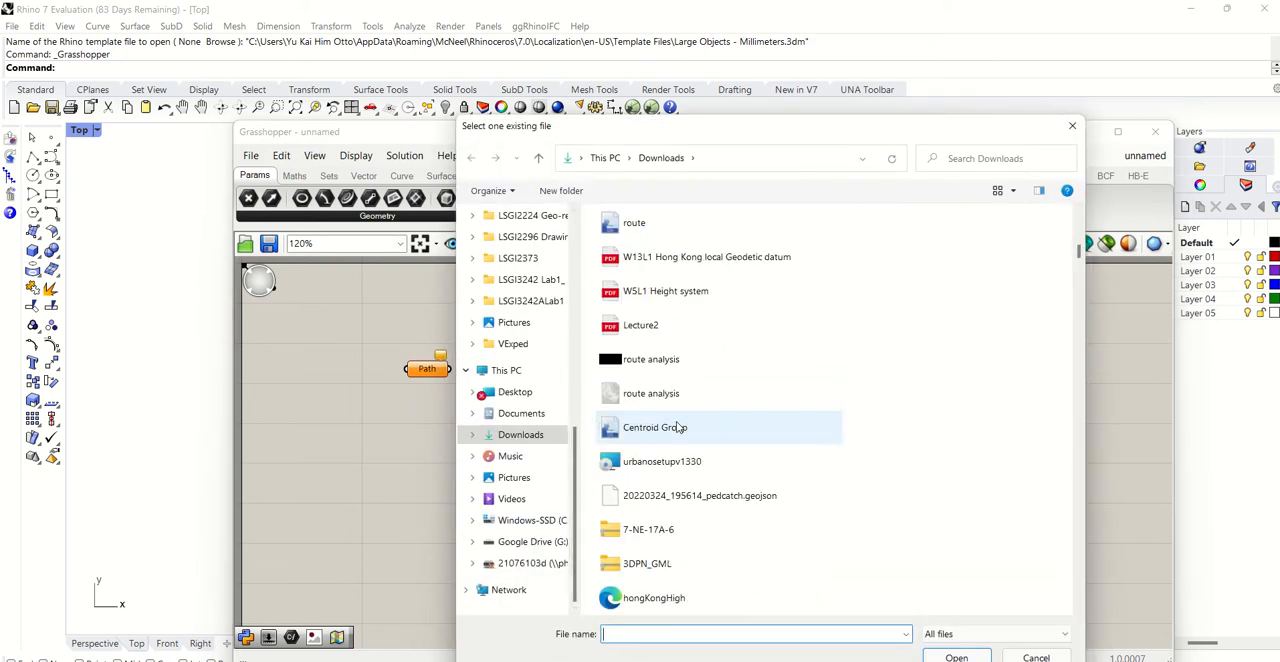
double_click(687, 460)
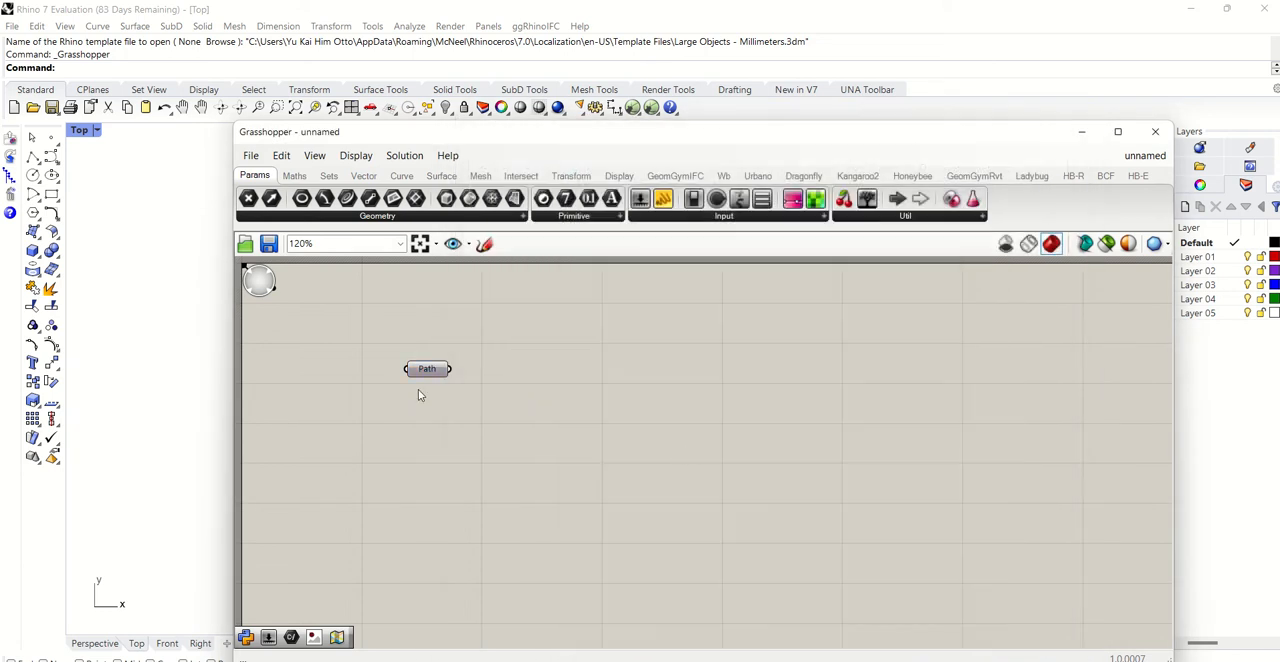
left_click_drag(422, 373, 359, 420)
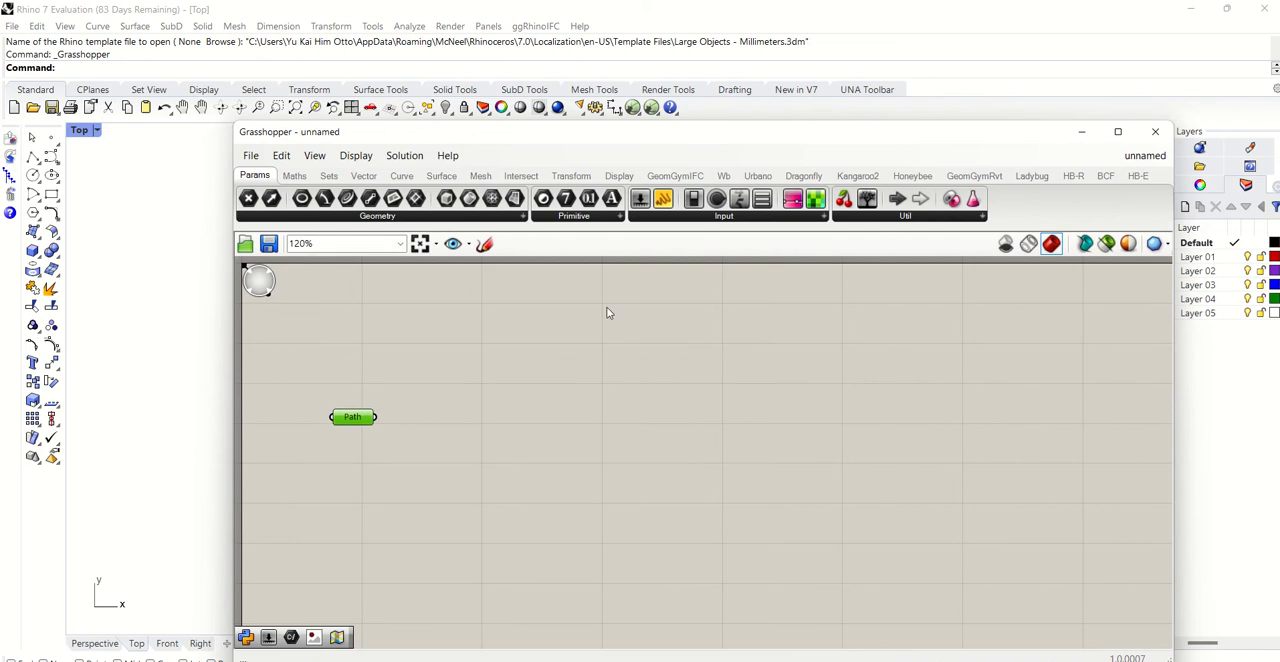
- Place Urbano's Import OSM Features component and wire the file path parameter into its Path input
left_click(760, 176)
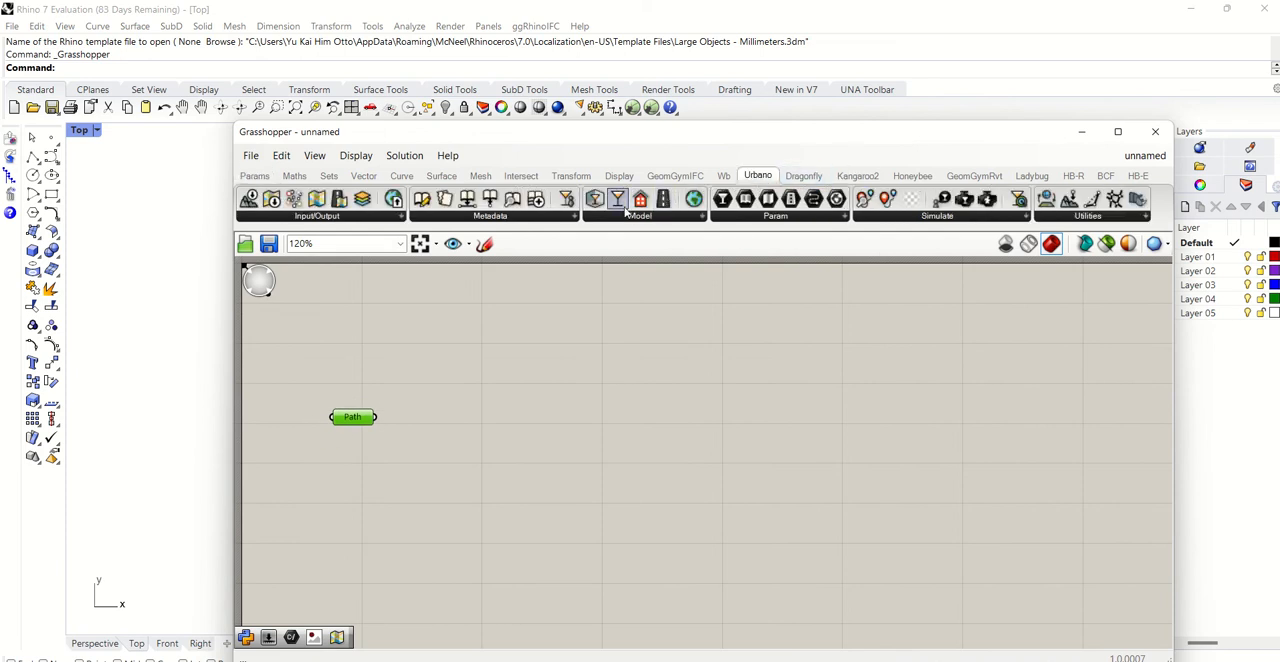
left_click(376, 219)
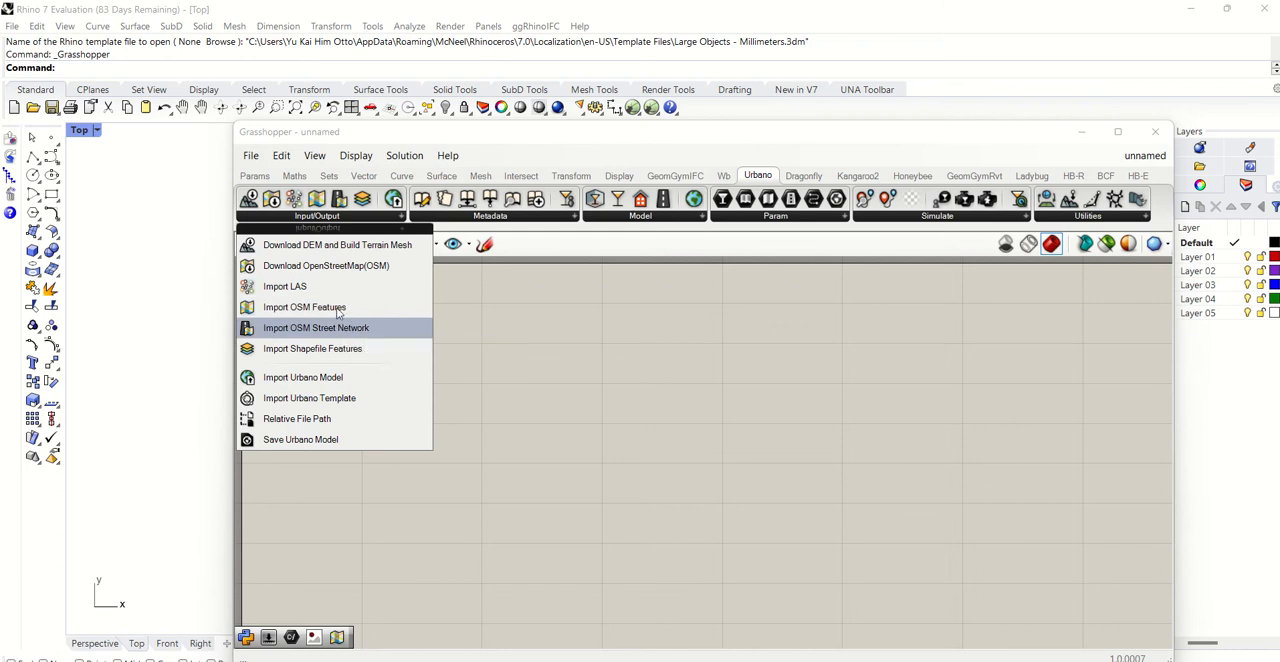
left_click(304, 307)
left_click(497, 430)
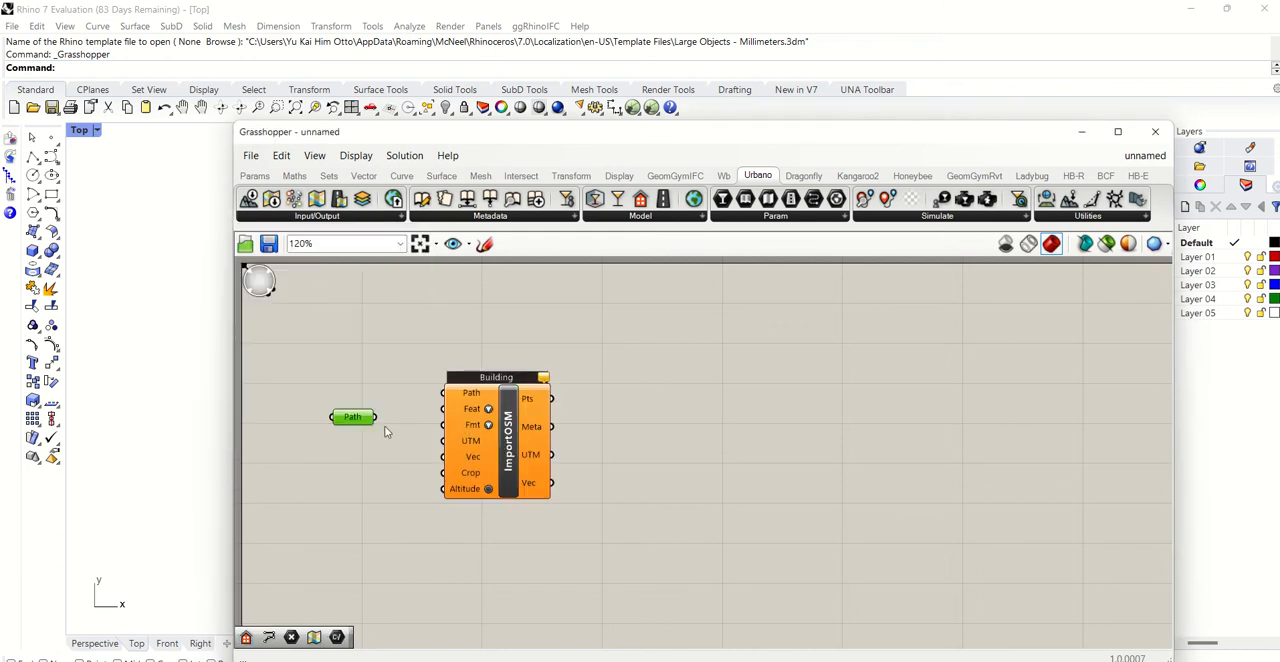
left_click_drag(377, 418, 452, 421)
left_click_drag(512, 141, 566, 507)
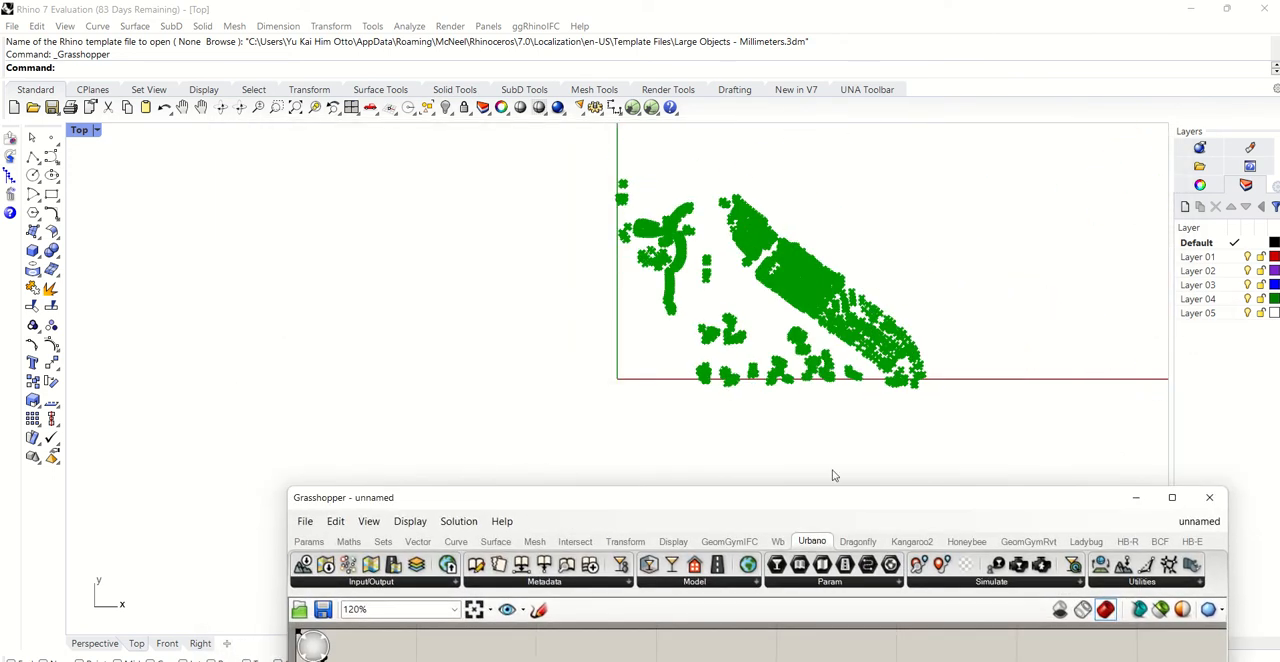
left_click_drag(812, 499, 789, 123)
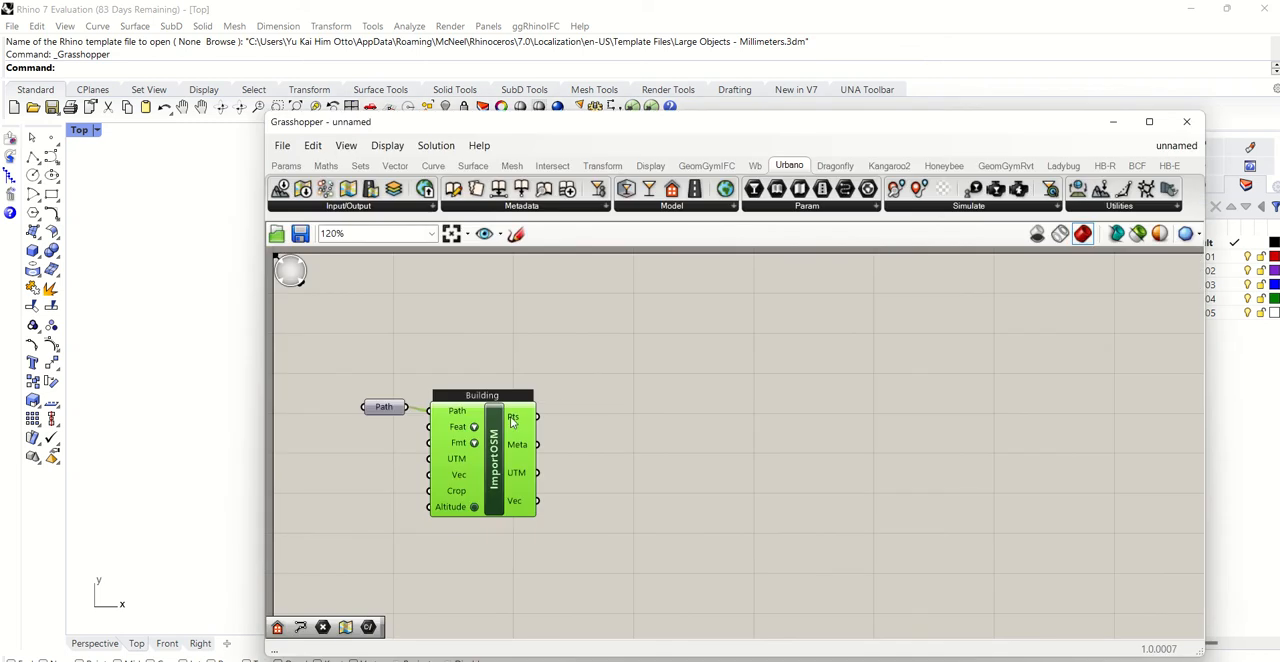
- Duplicate the ImportOSM component below the building one, with its path wire, and set the copy's feature to Amenity
left_click_drag(553, 430, 487, 567, "alt")
right_click(480, 566)
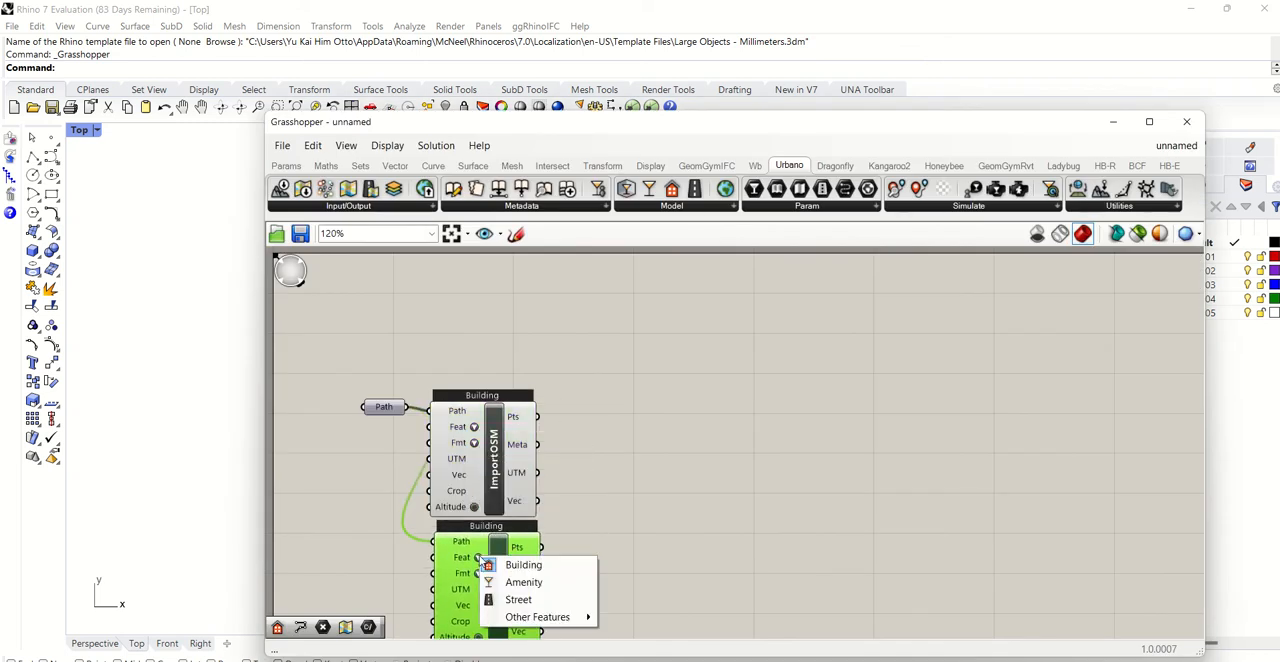
left_click(510, 585)
scroll(505, 560, "down", 3)
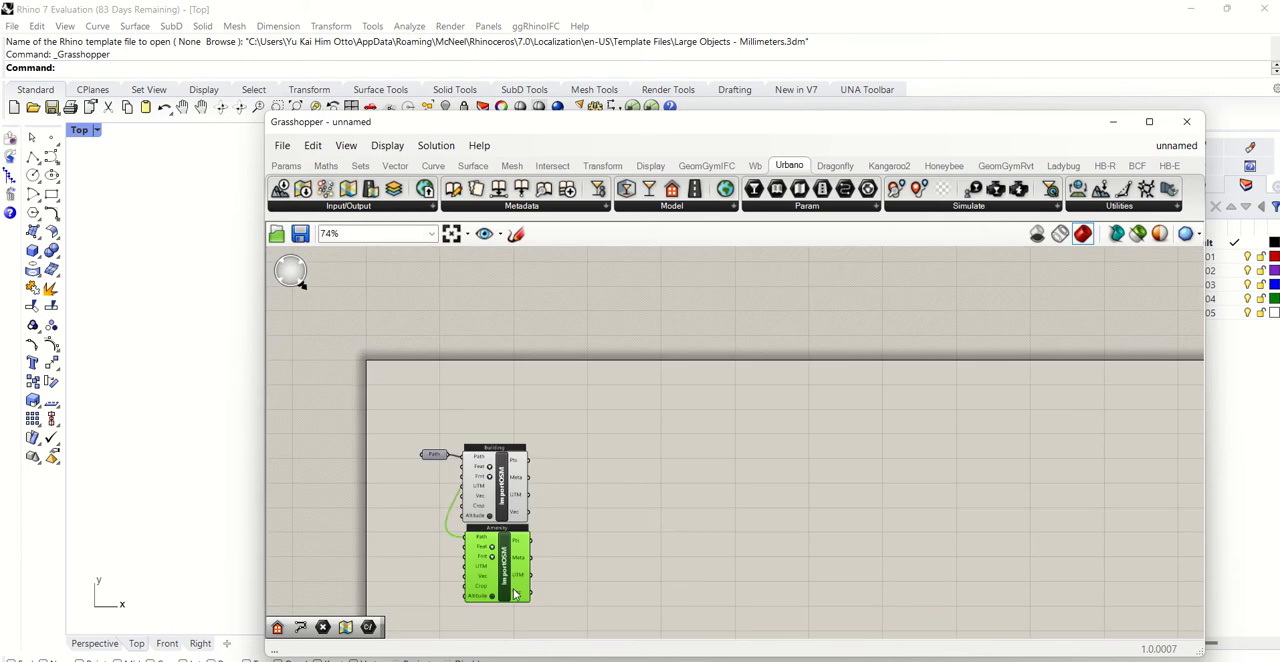
- Duplicate the amenity ImportOSM component below itself and set the new copy's feature to Street
scroll(484, 628, "down", 3)
scroll(466, 636, "up", 4)
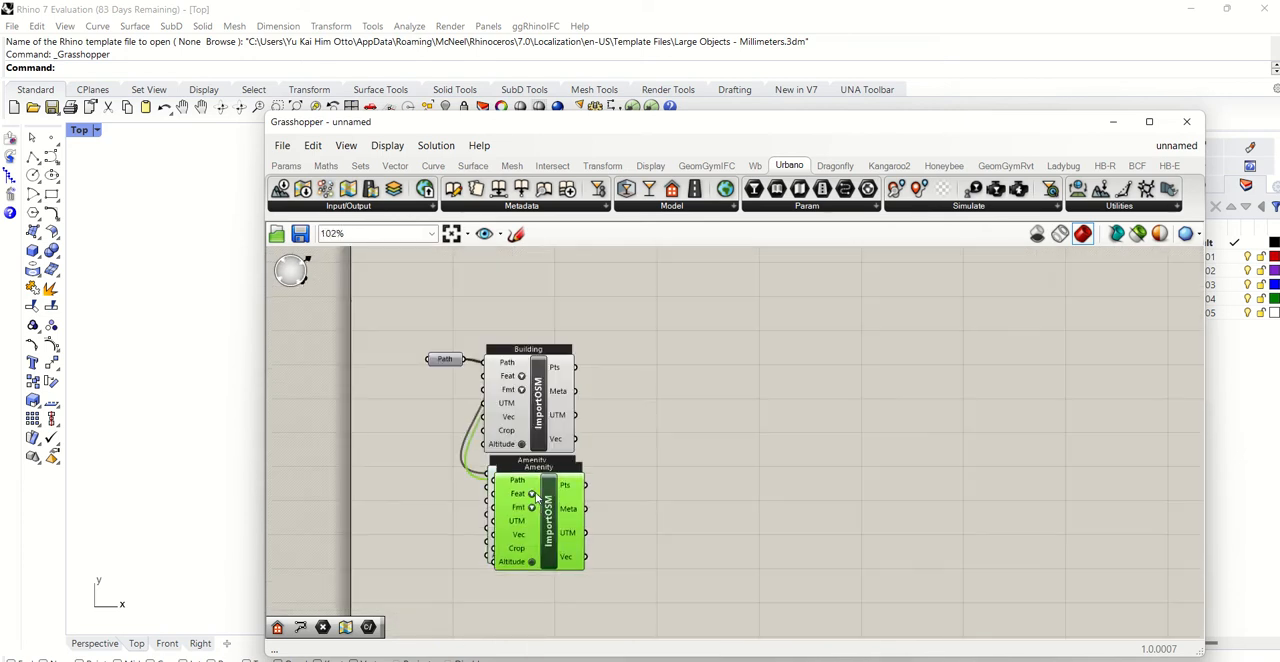
left_click_drag(537, 505, 537, 617, "alt")
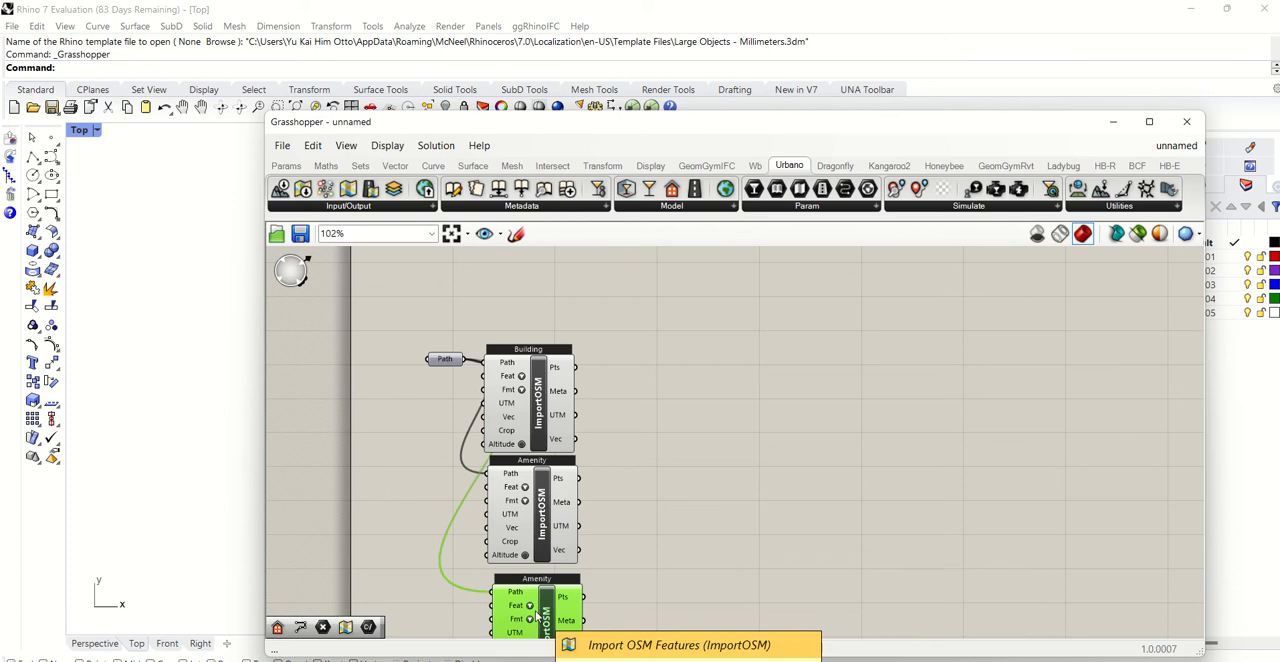
right_click(530, 606)
left_click(564, 648)
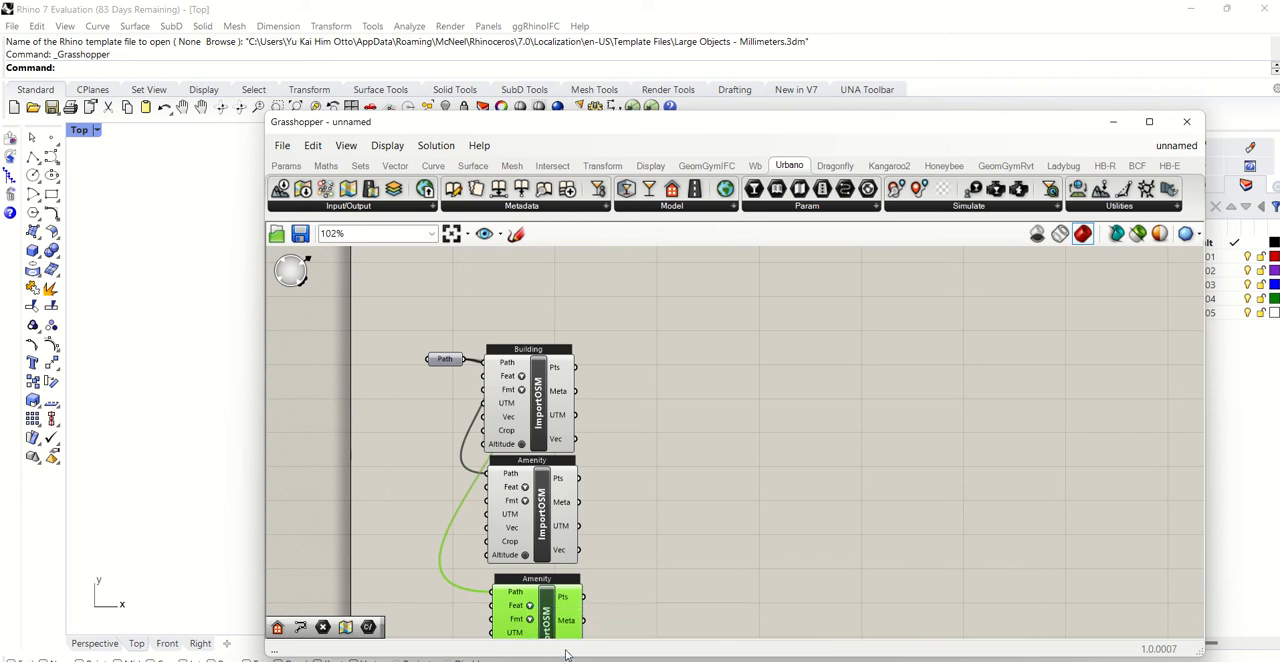
left_click(654, 472)
- Add a PolyLine component and wire the building import's Pts output into its V input
double_click(700, 352)
type("p")
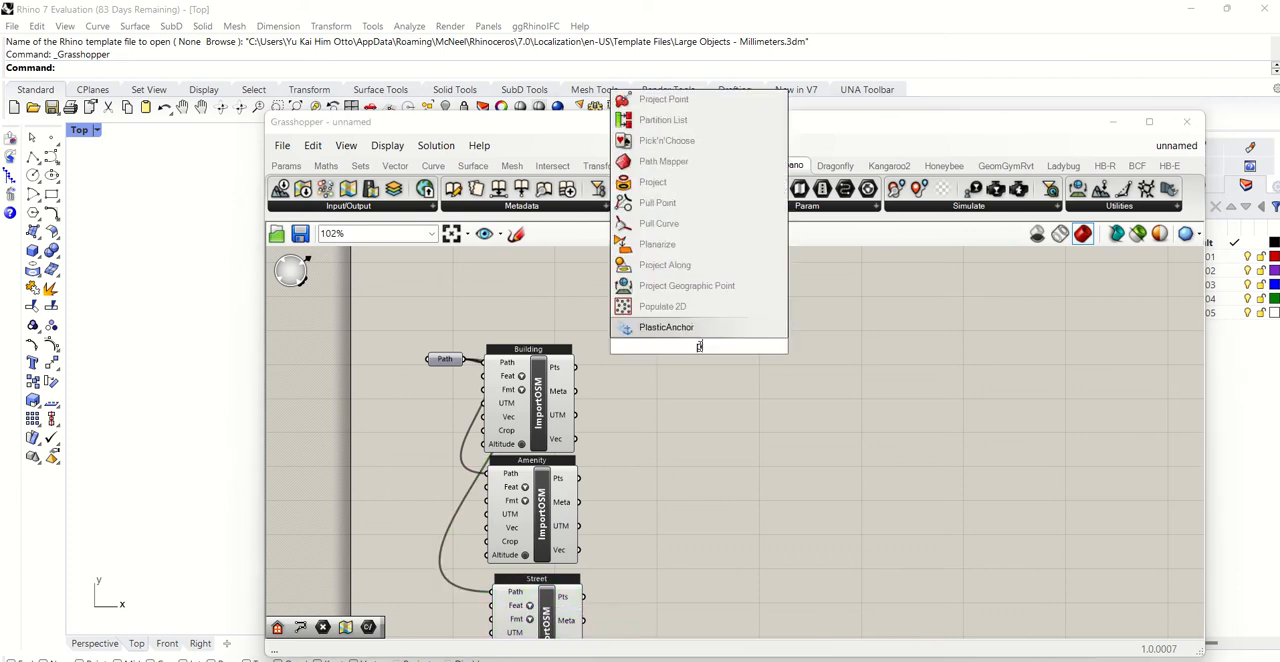
type("olyline")
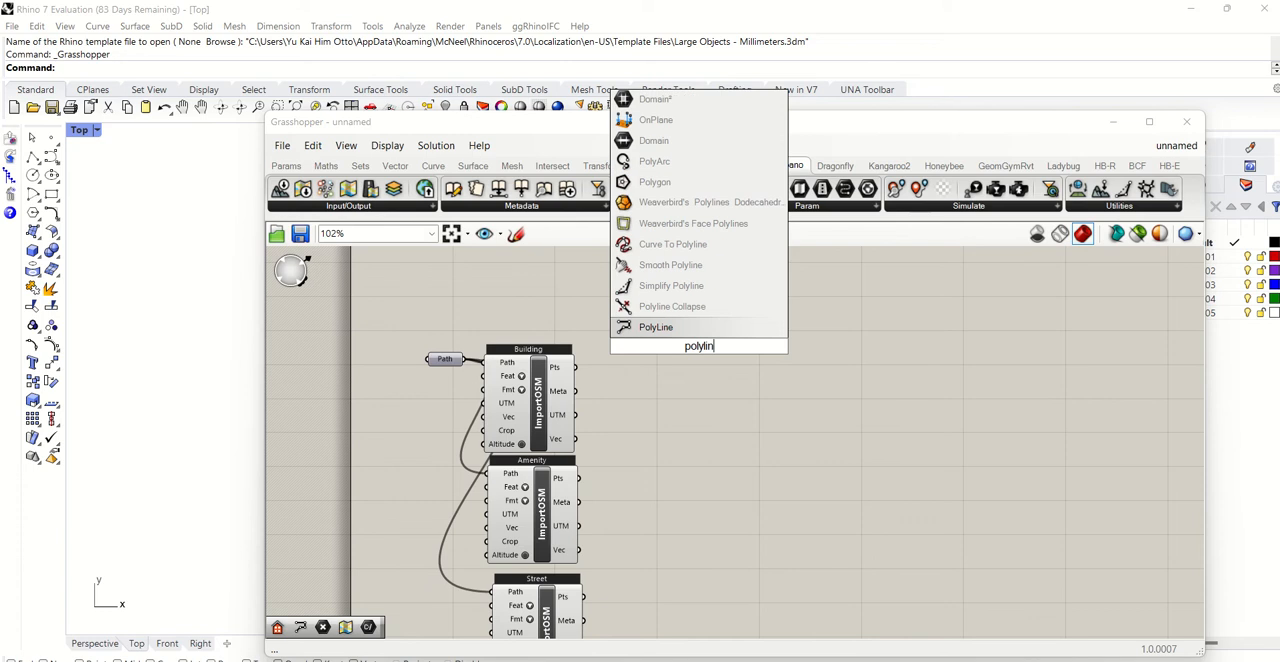
left_click(661, 332)
left_click_drag(686, 352, 630, 402)
left_click_drag(576, 370, 633, 380)
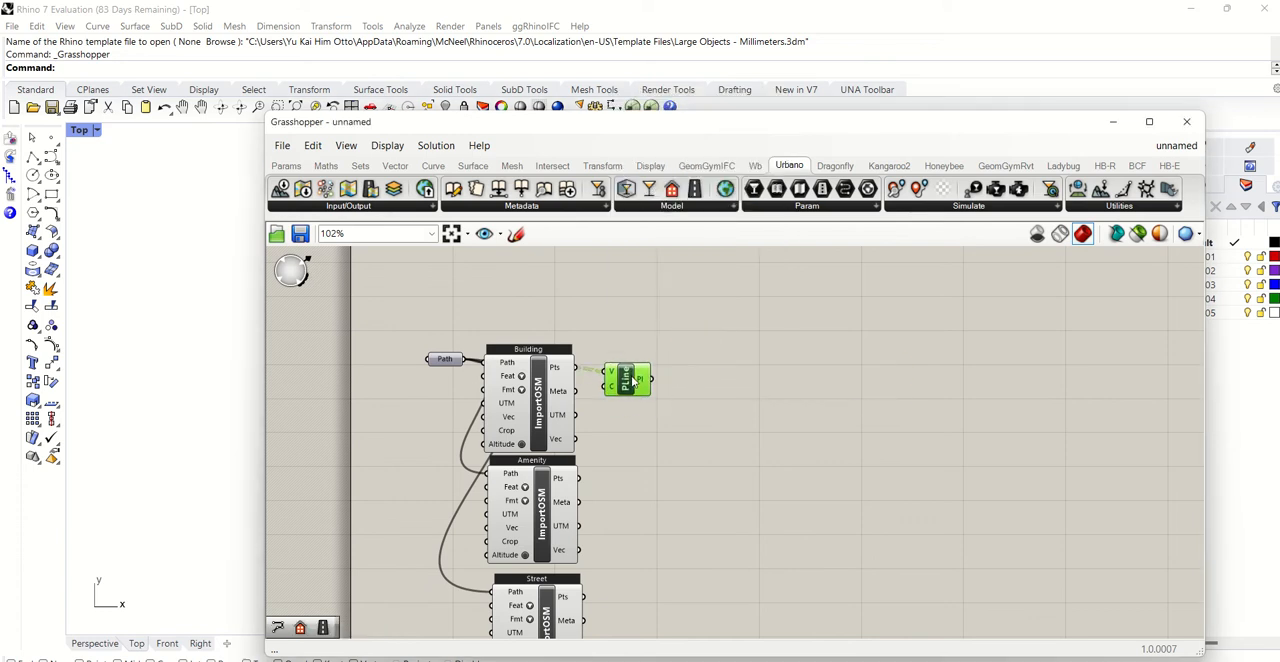
- Add a second PolyLine component and wire the street import's Pts output into its V input
double_click(630, 614)
type("poly")
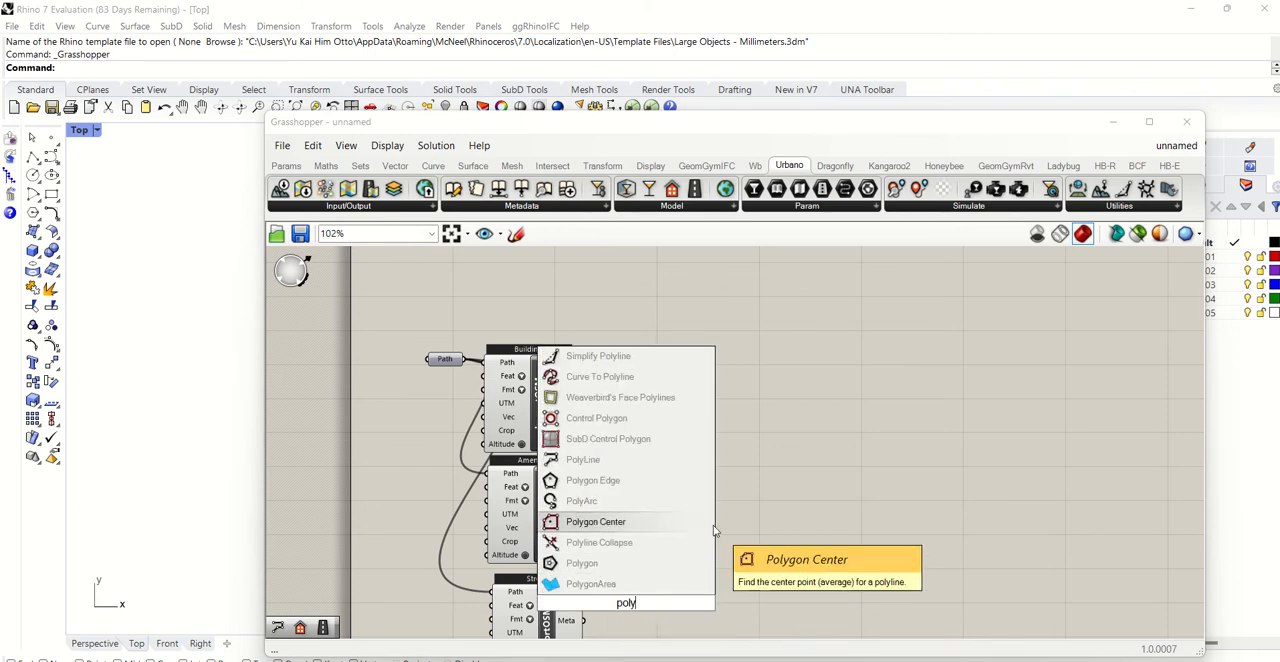
type("line")
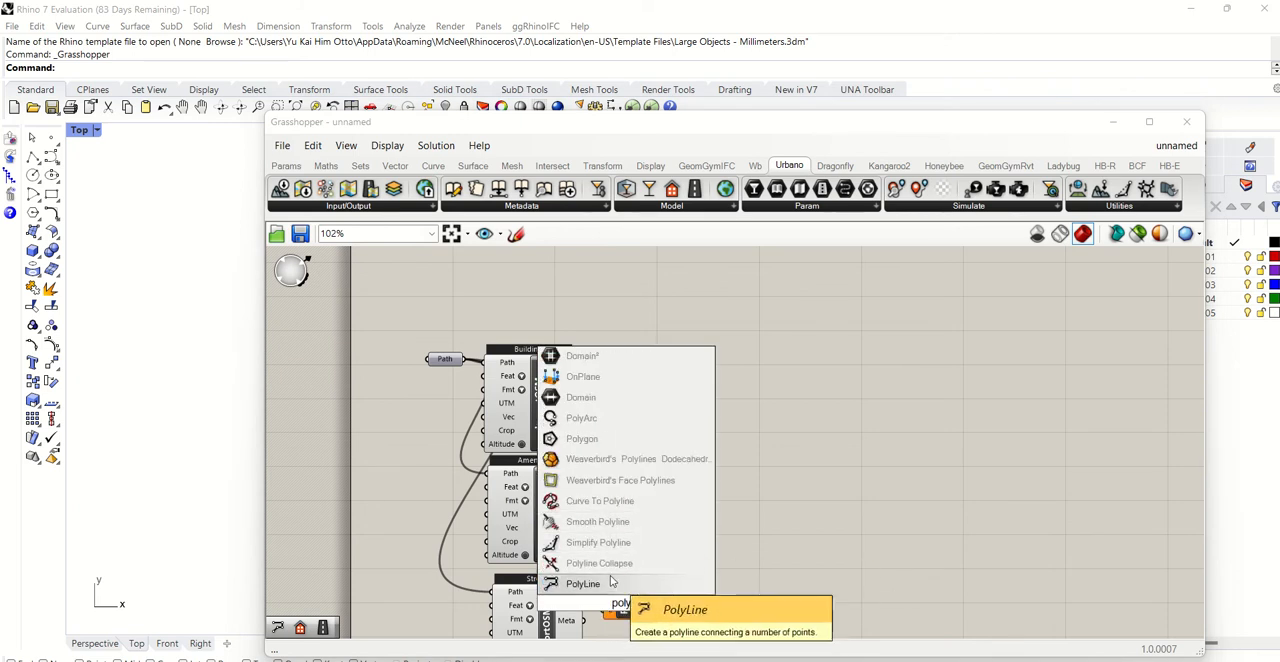
left_click(613, 582)
left_click_drag(583, 598, 640, 600)
- Place Urbano's Create Building component and connect the building polyline output to its Curve input
scroll(645, 462, "down", 3)
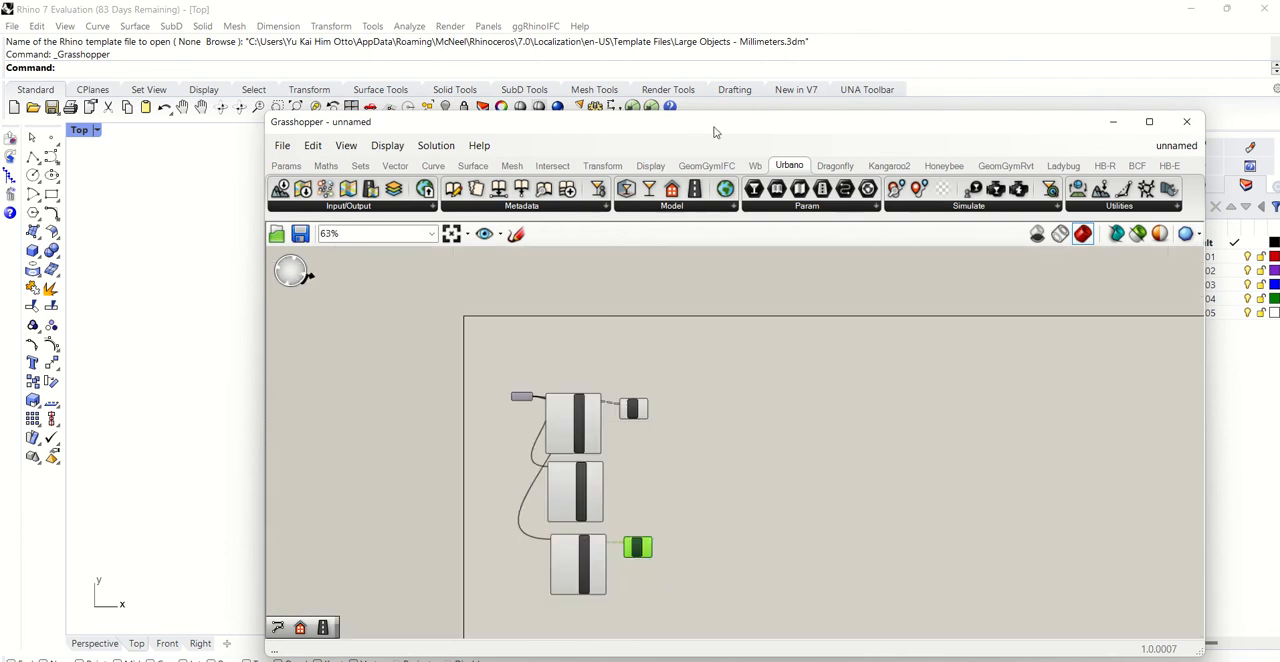
left_click_drag(703, 121, 710, 77)
scroll(900, 222, "down", 2)
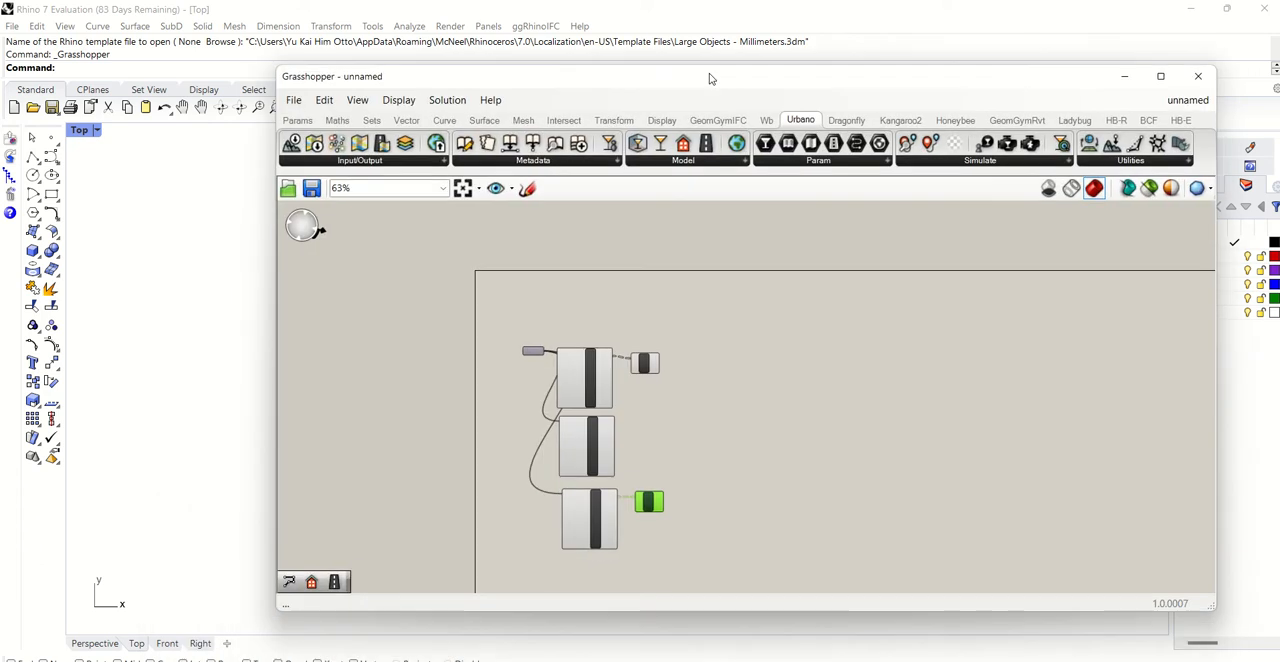
scroll(651, 411, "down", 1)
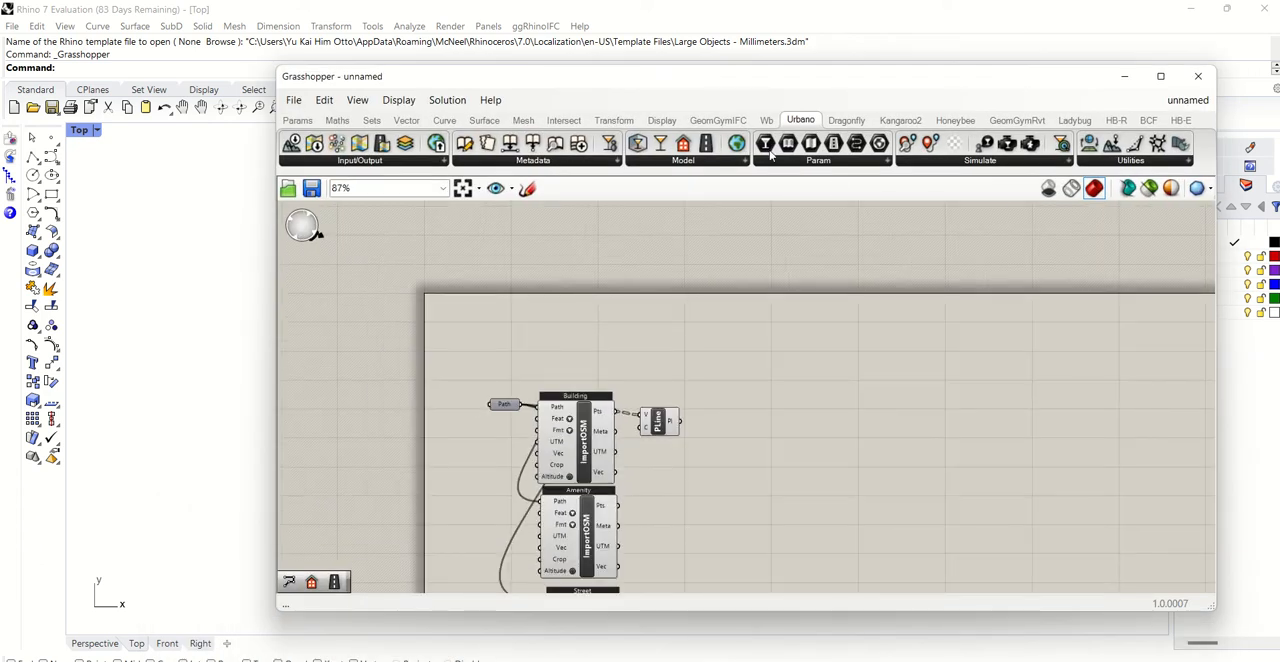
left_click(676, 164)
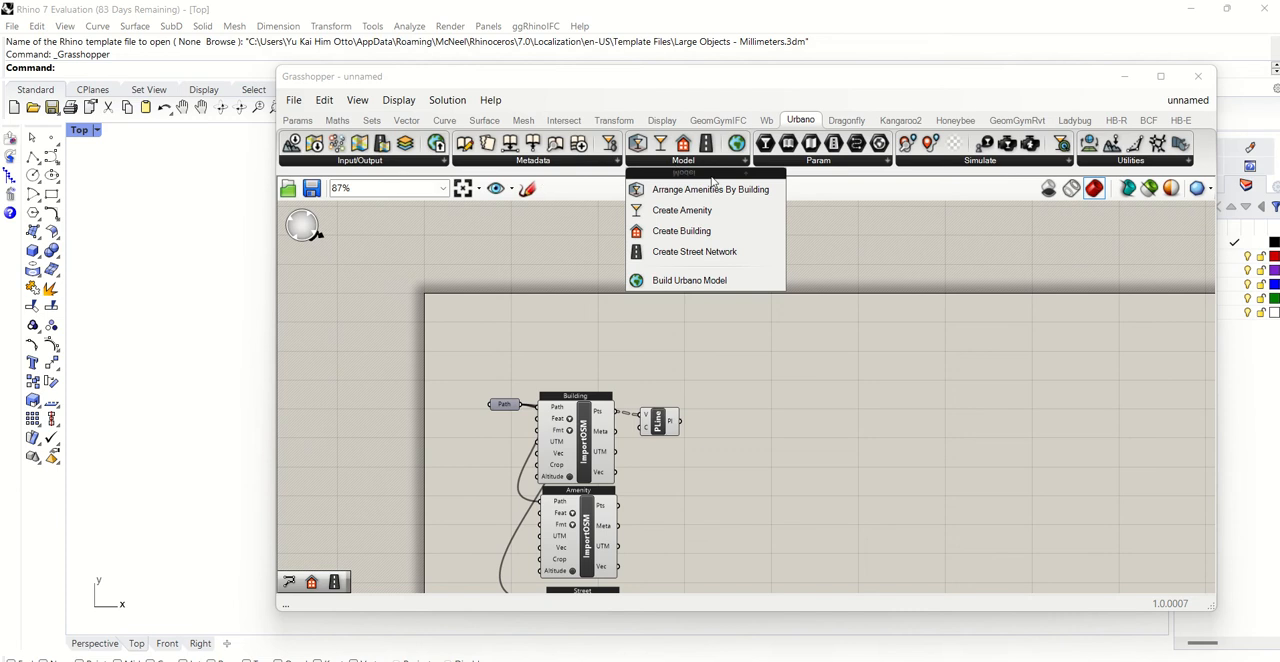
left_click(713, 238)
left_click(755, 445)
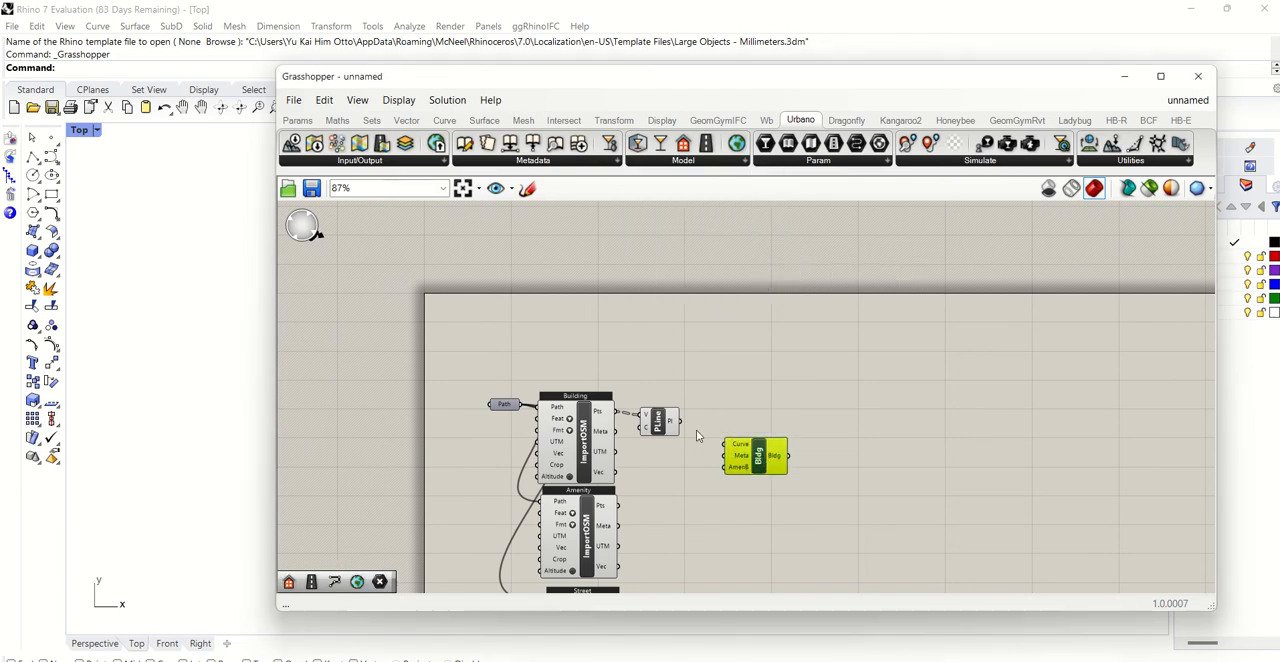
left_click_drag(682, 423, 727, 448)
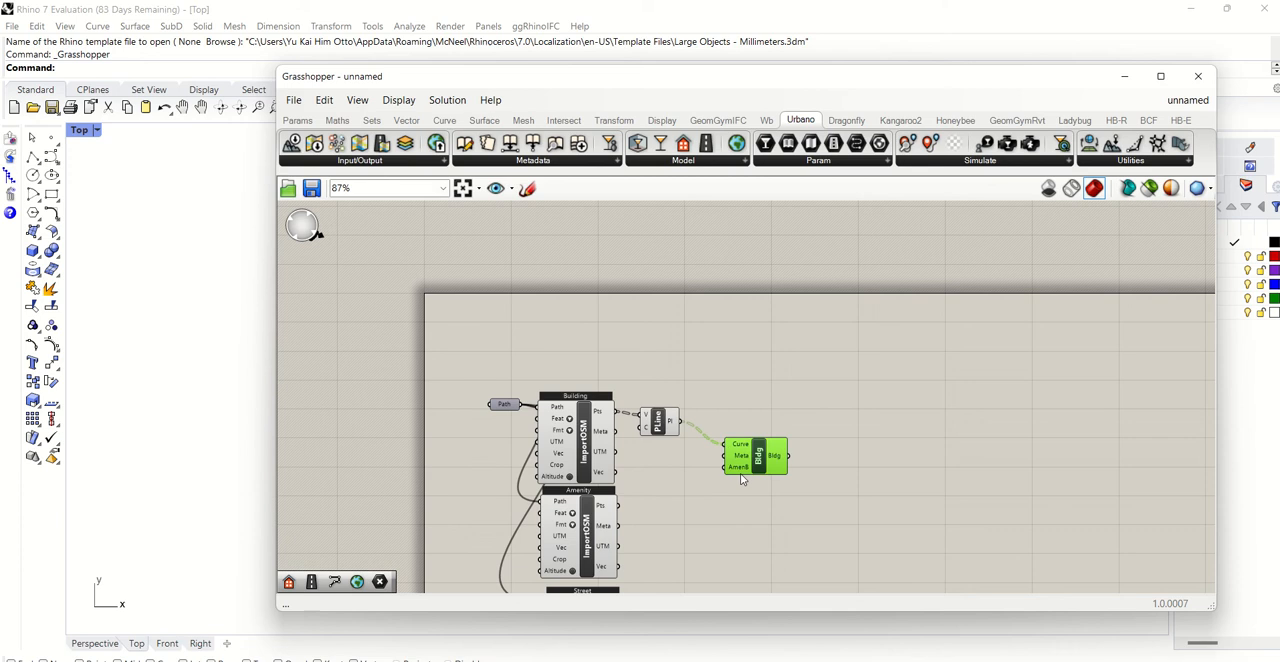
- Place Urbano's Create Amenity component beside the amenity import and wire the import's Pts output into its Pt input
scroll(740, 473, "up", 3)
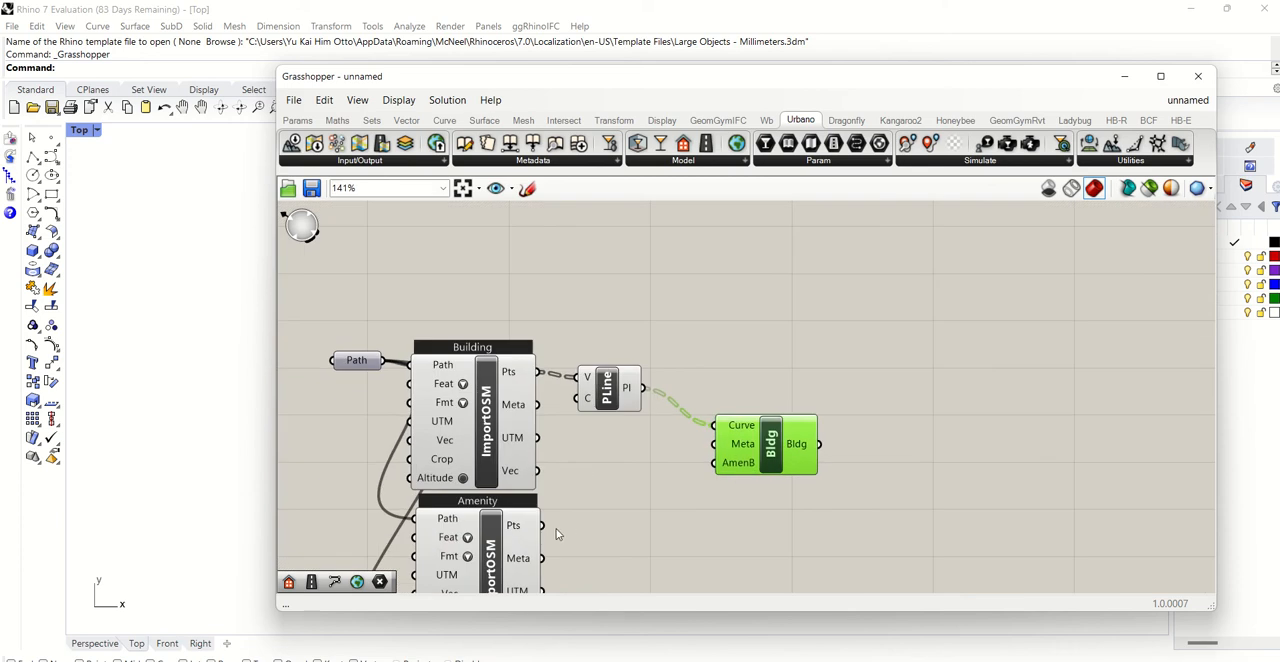
left_click(684, 165)
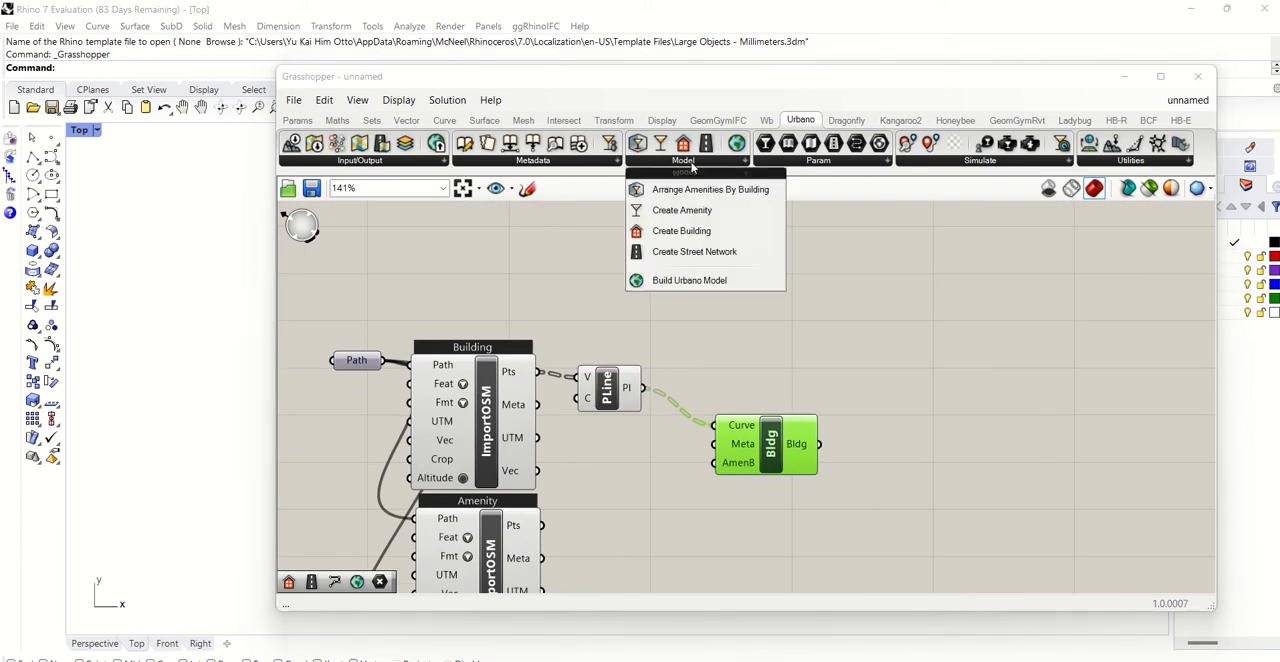
left_click(688, 211)
left_click(682, 456)
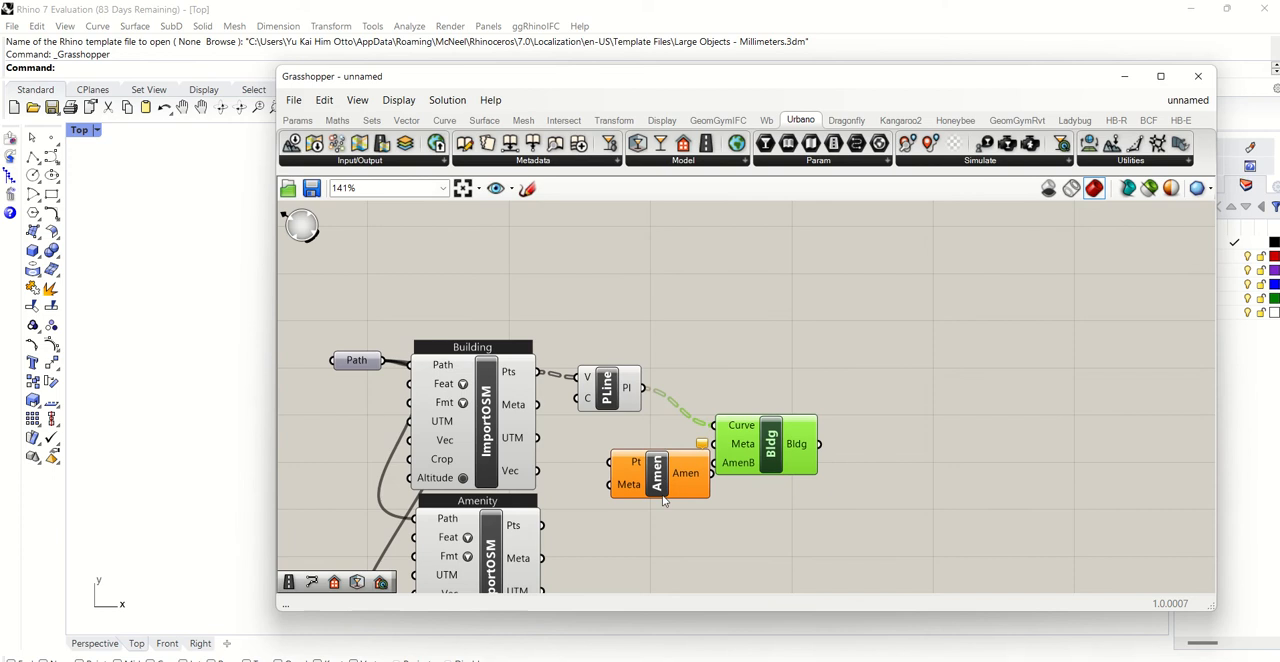
left_click_drag(649, 468, 637, 548)
left_click_drag(541, 526, 592, 540)
- Connect the Create Amenity component's Amen output to the building component's AmenB input and move the building component closer to the polyline
left_click_drag(697, 551, 714, 463)
left_click_drag(777, 440, 759, 425)
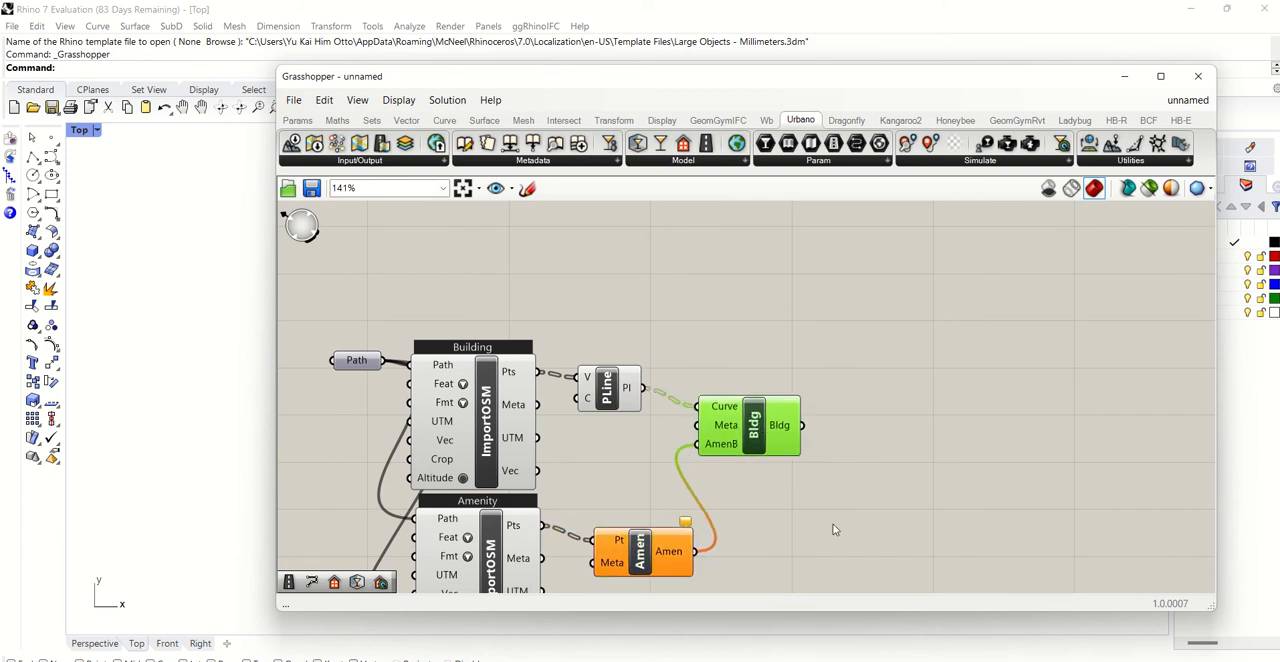
left_click(837, 529)
mouse_move(689, 533)
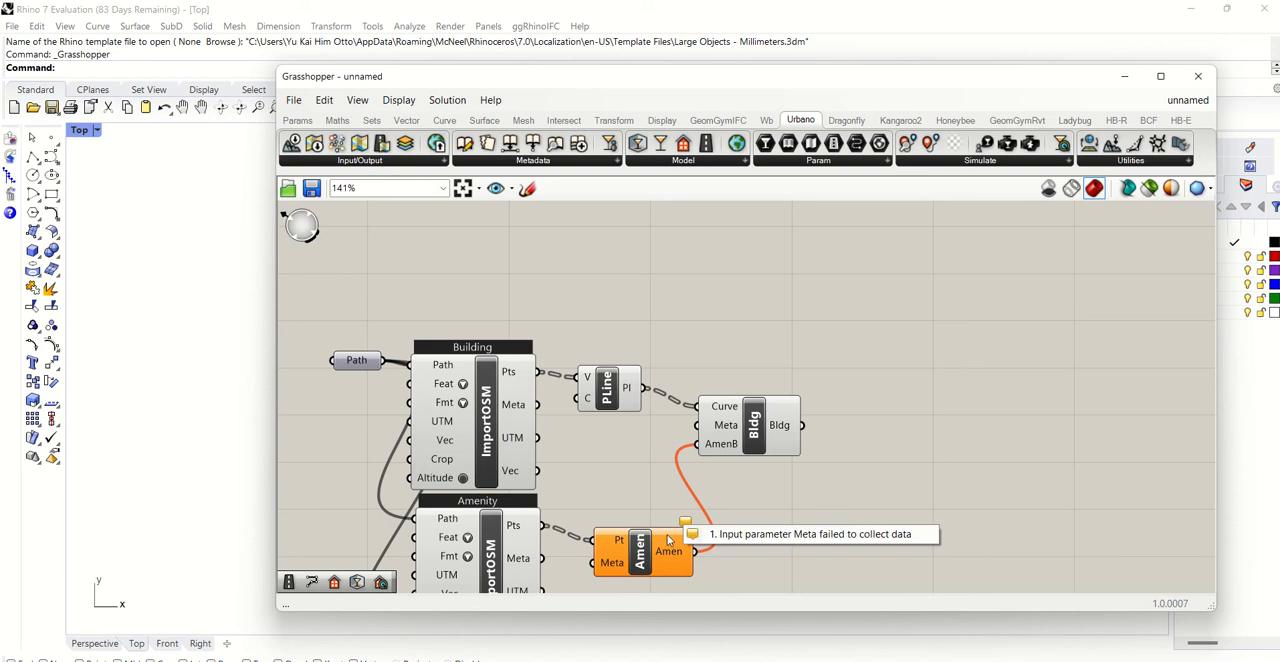
left_click(668, 556)
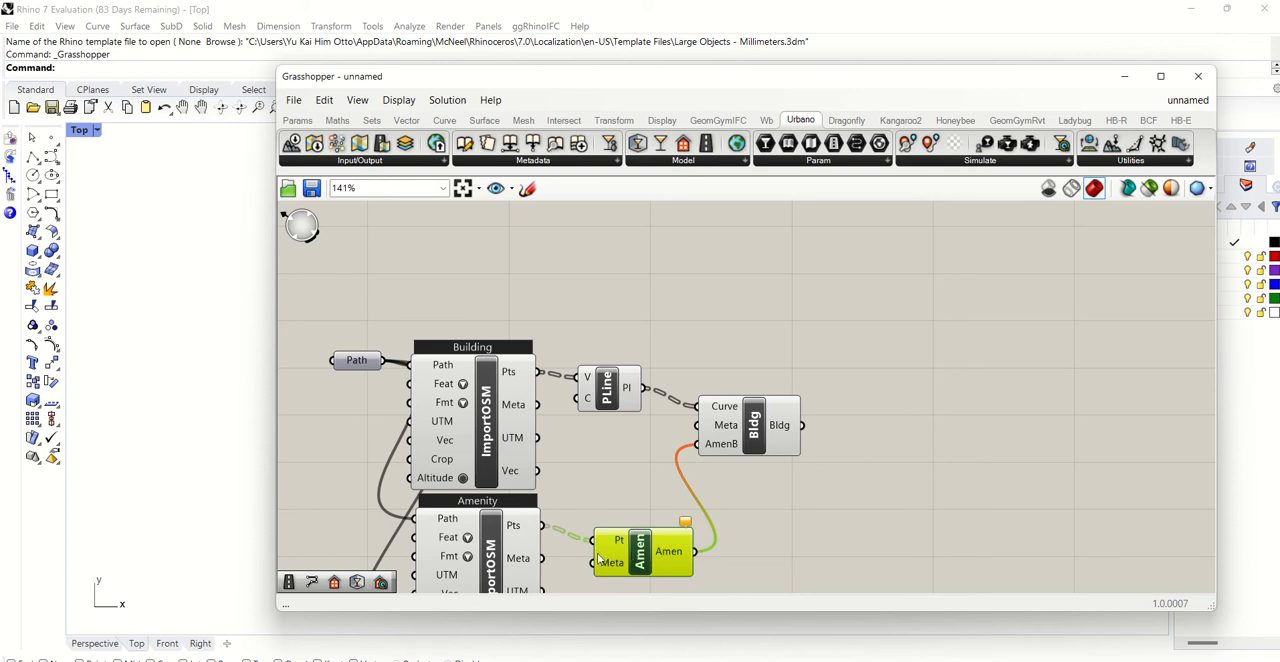
- Wire the amenity import's Meta output into Create Amenity's Meta input and move the component closer to the import
left_click_drag(542, 557, 627, 562)
left_click(828, 500)
left_click(644, 565)
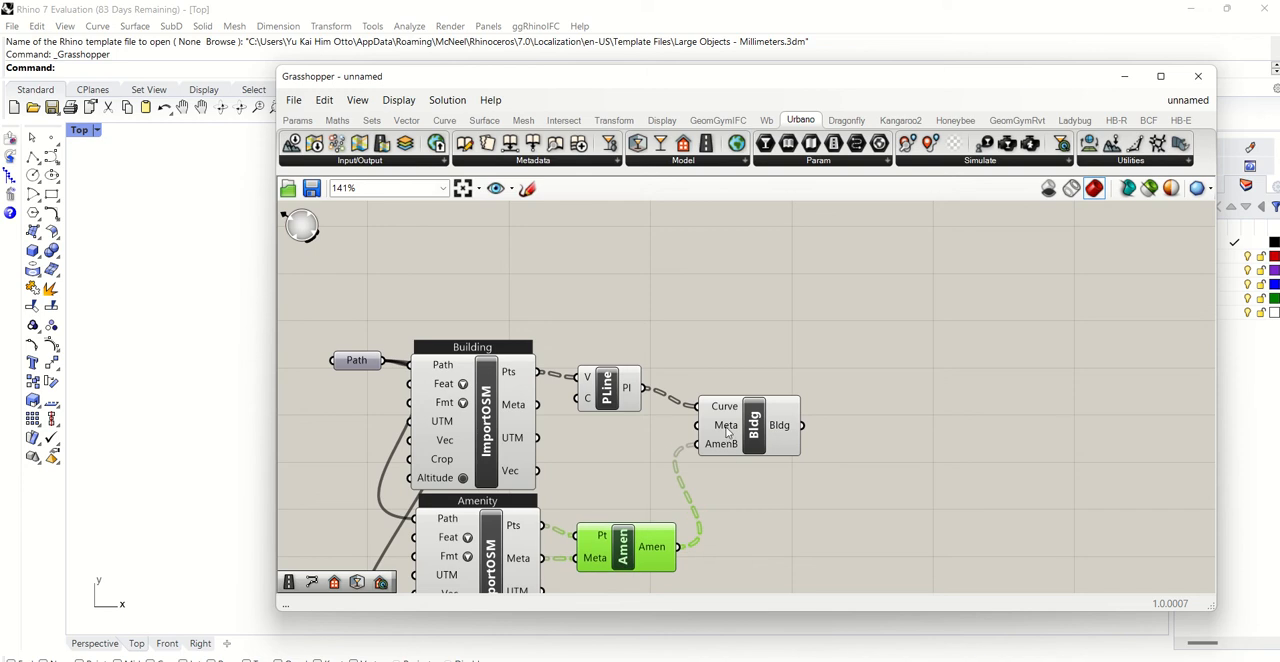
- Connect the building import's Meta output to the Meta input of the Create Building component
left_click_drag(728, 432, 719, 434)
left_click_drag(537, 405, 705, 428)
left_click(900, 394)
scroll(771, 468, "down", 3)
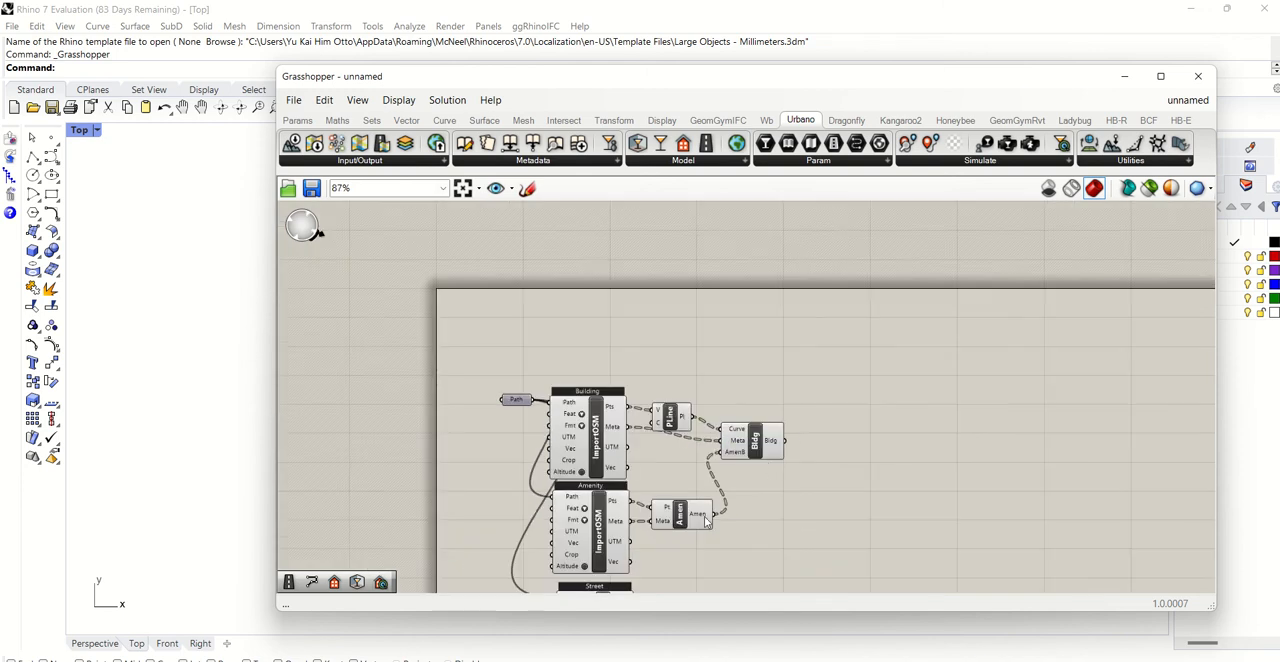
scroll(676, 569, "up", 2)
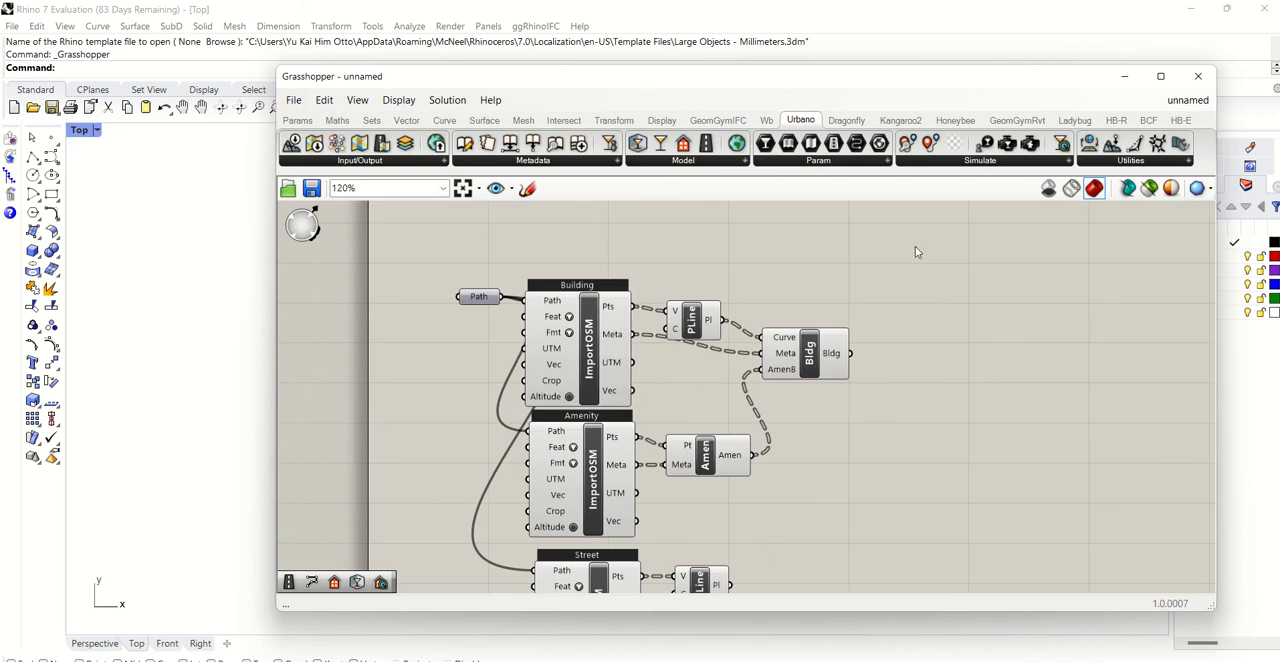
- Place Urbano's StreetNet component and wire the street polyline into StCrvs and the street import's Meta output into Meta
left_click_drag(707, 145, 864, 540)
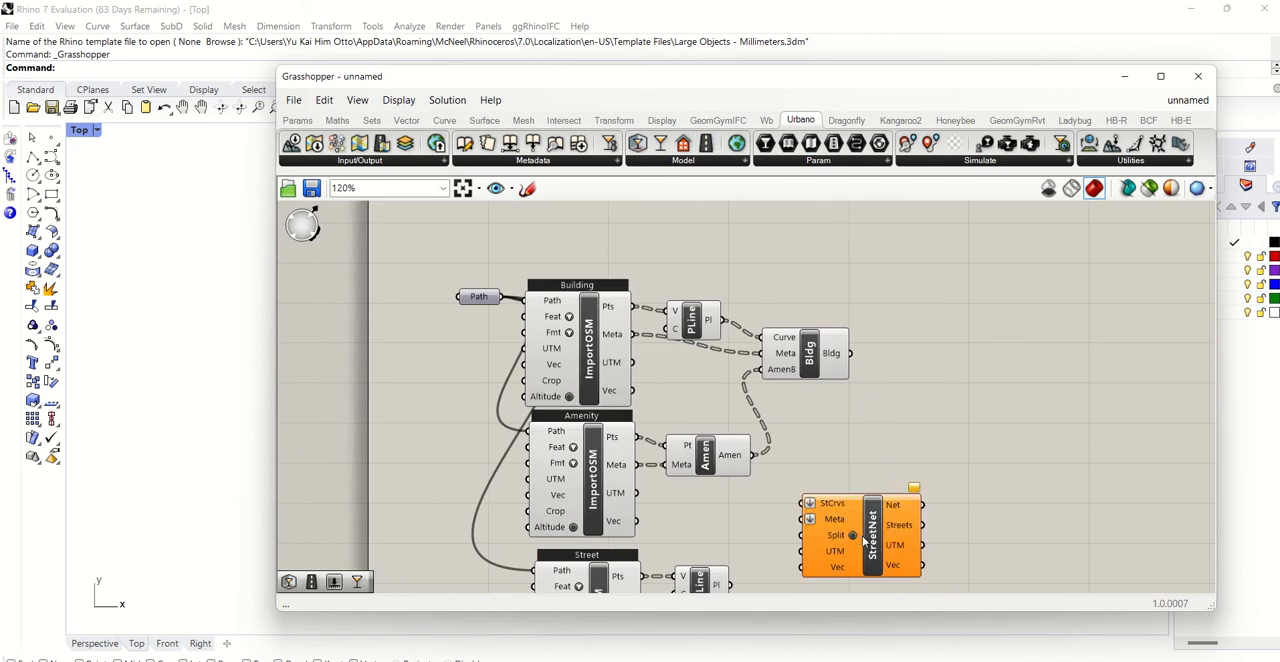
scroll(733, 575, "down", 8)
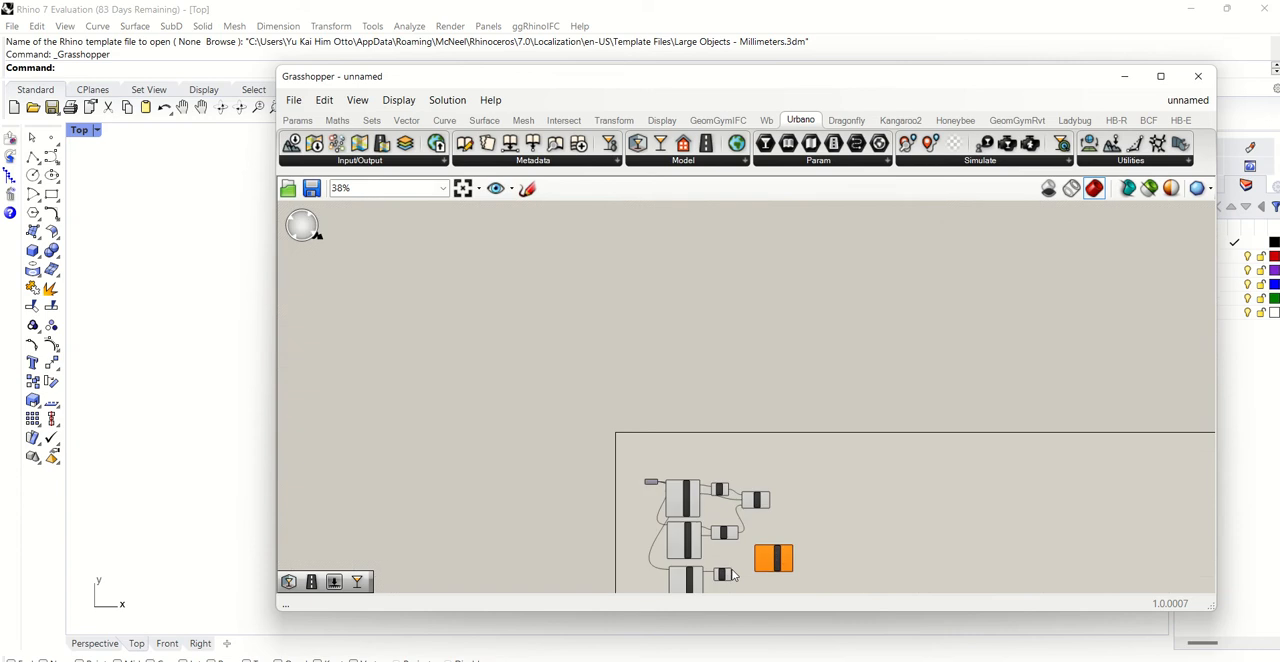
left_click(463, 188)
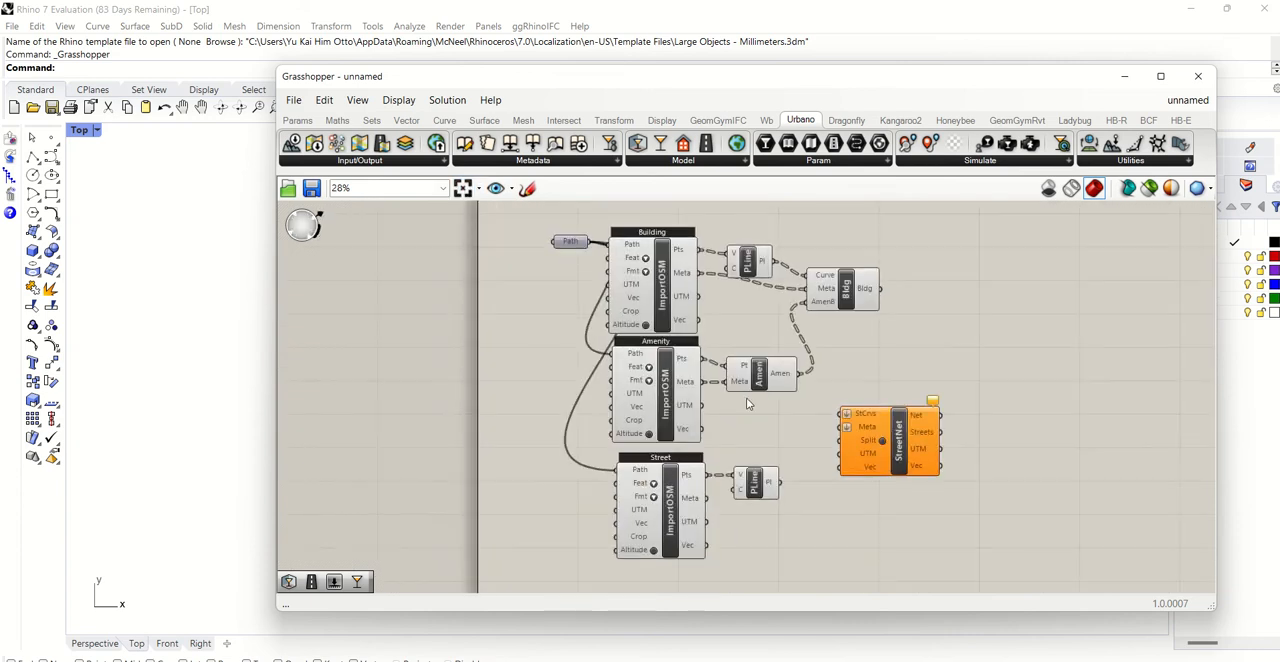
left_click_drag(708, 499, 829, 430)
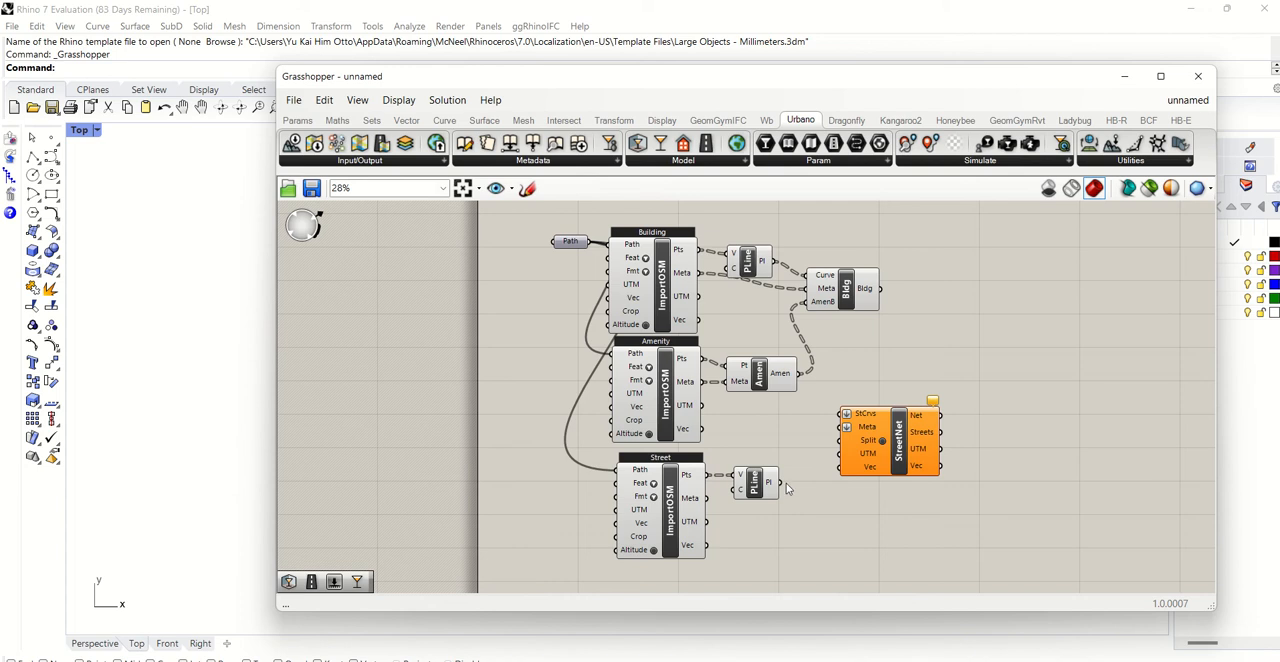
left_click_drag(779, 483, 843, 414)
left_click_drag(708, 499, 845, 427)
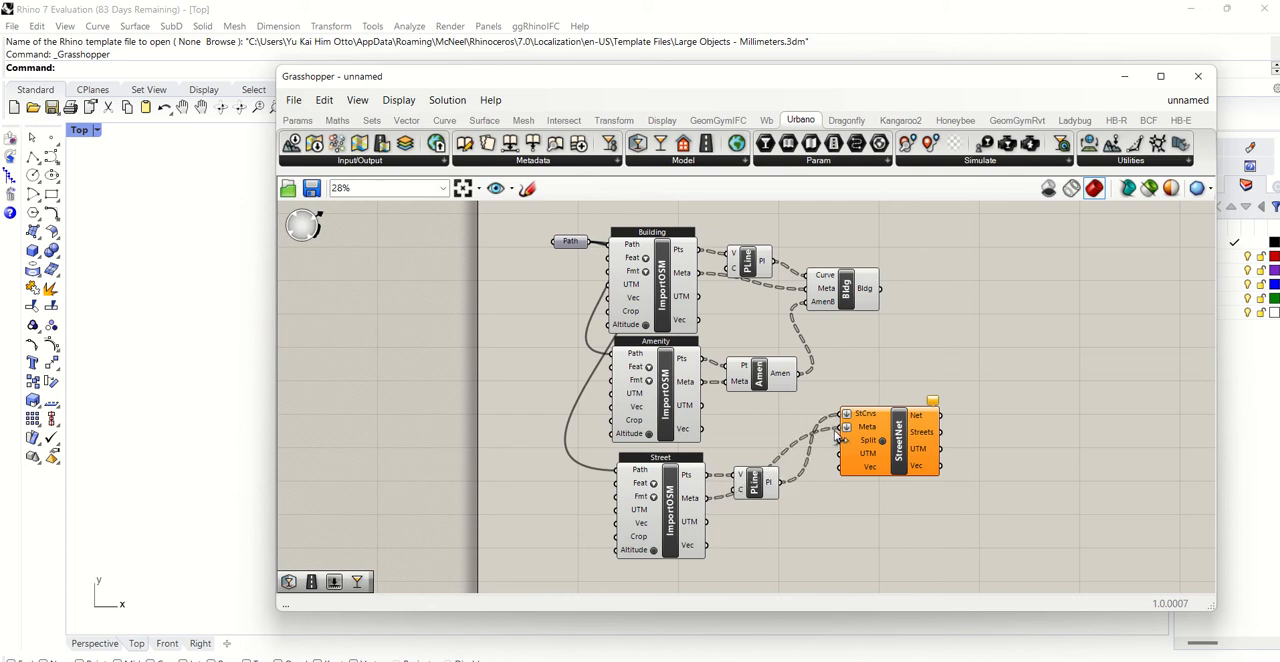
- Connect the street import's UTM and Vec outputs to StreetNet's matching inputs and move StreetNet beside the street polyline
left_click_drag(707, 521, 840, 453)
left_click_drag(709, 545, 840, 466)
left_click_drag(885, 428, 845, 495)
left_click(970, 405)
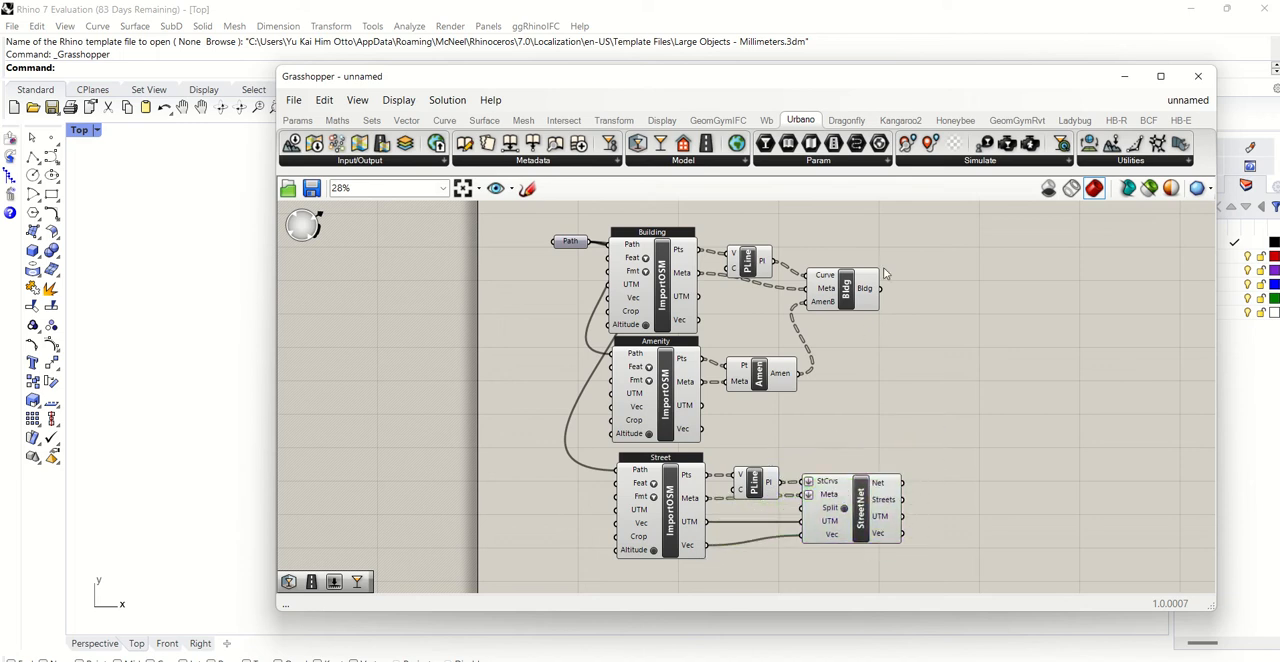
- Place Urbano's Model component between the branches and connect the Bldg output to Bldgs and StreetNet's Net output to Net
left_click(741, 162)
left_click(720, 279)
left_click(930, 410)
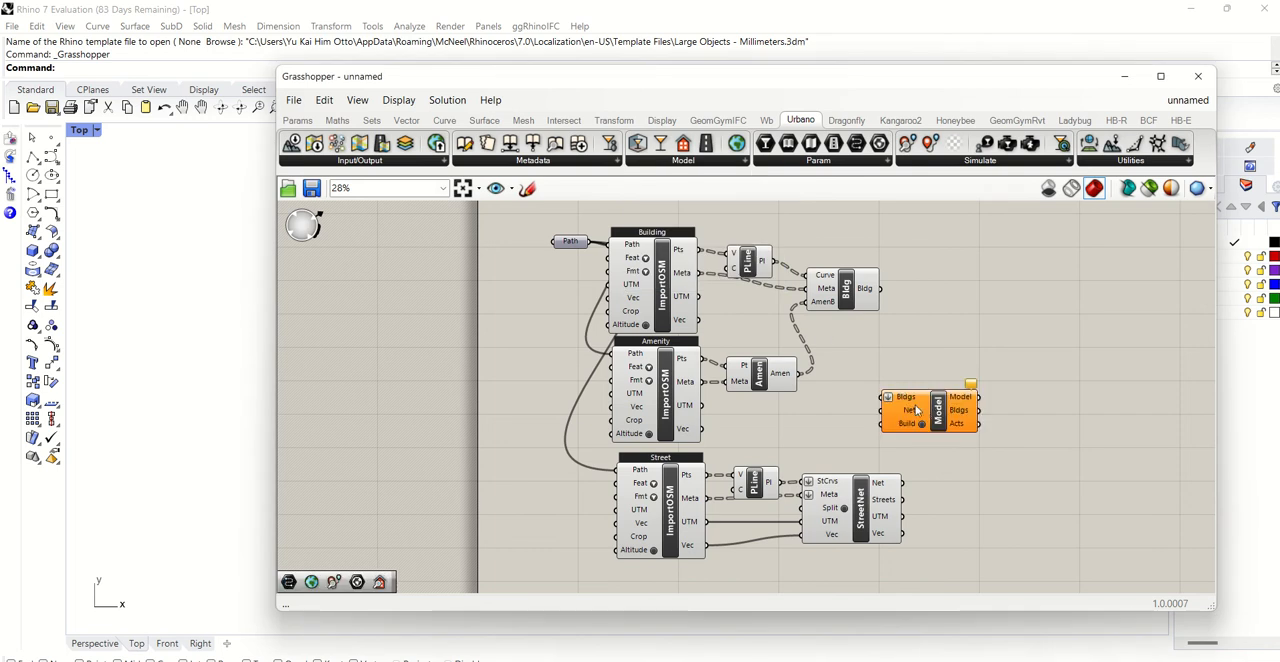
left_click_drag(916, 410, 926, 377)
left_click_drag(879, 289, 897, 366)
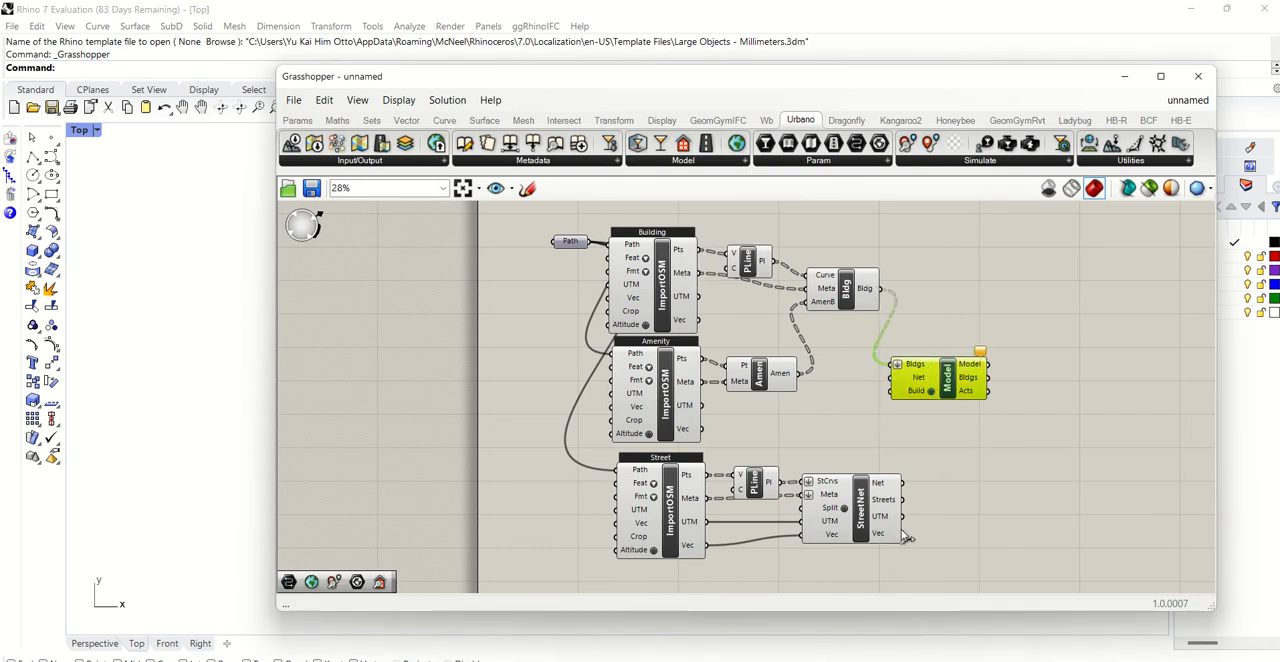
left_click_drag(903, 483, 889, 377)
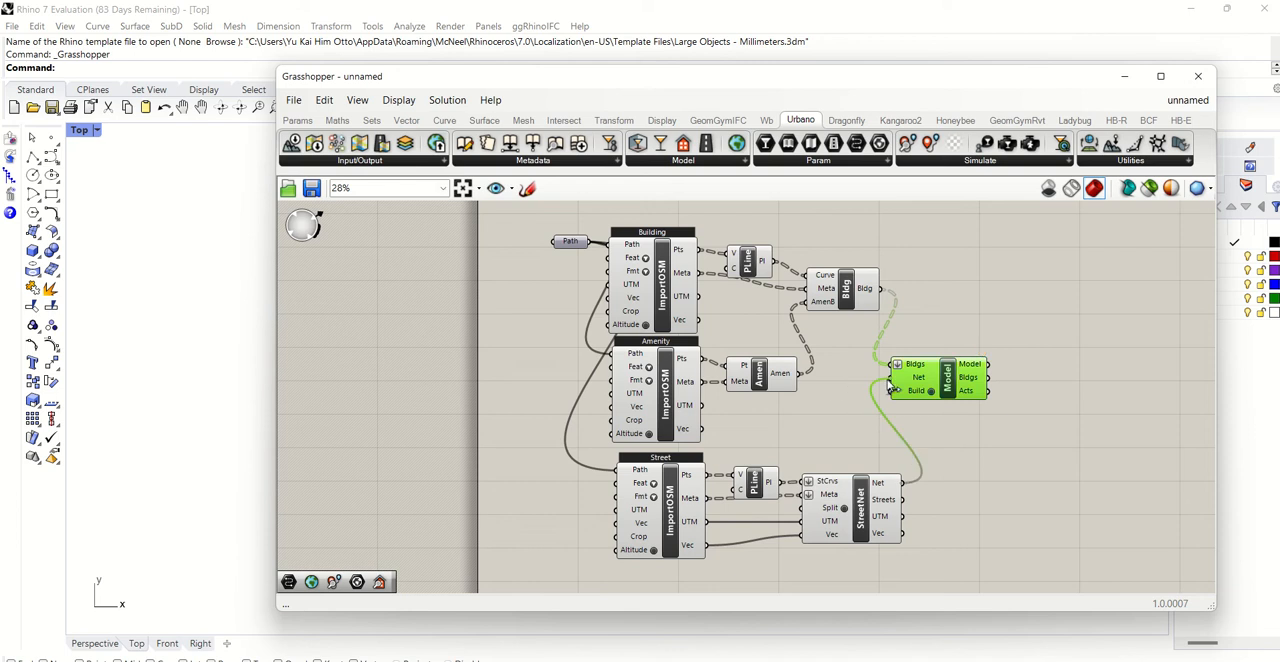
- Examine the imported buildings, amenities and streets in Rhino's Top viewport, moving the Grasshopper window aside and back
double_click(998, 298)
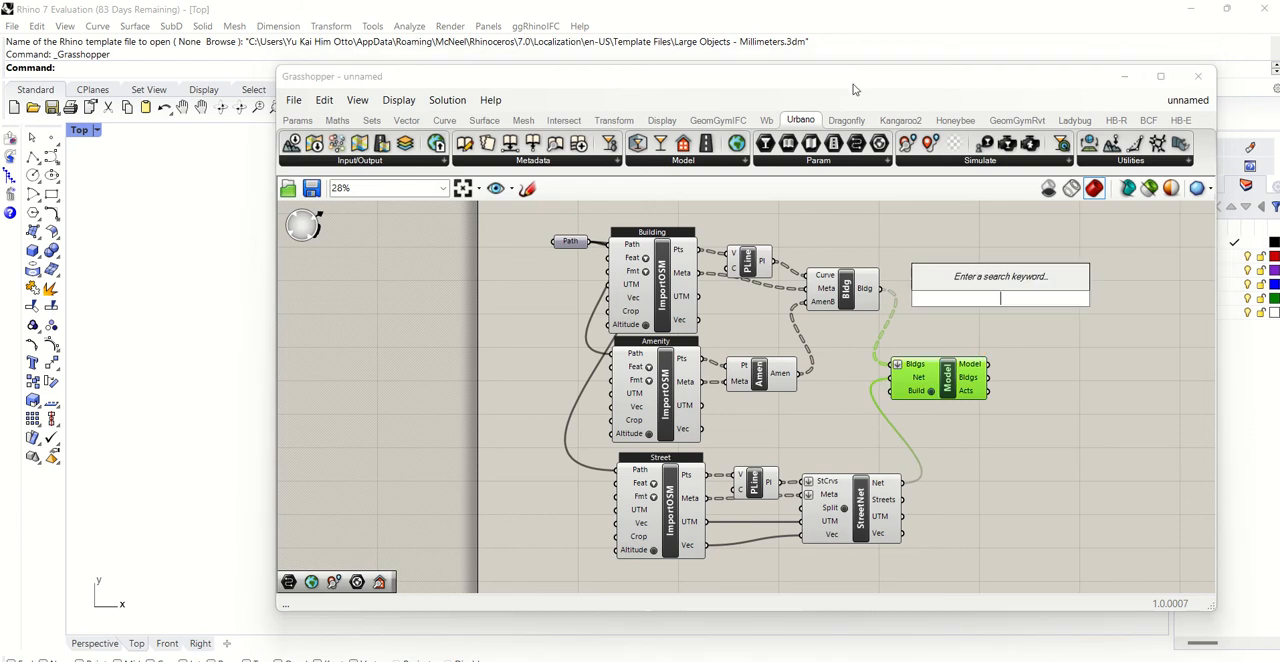
left_click_drag(825, 81, 761, 541)
scroll(744, 362, "up", 5)
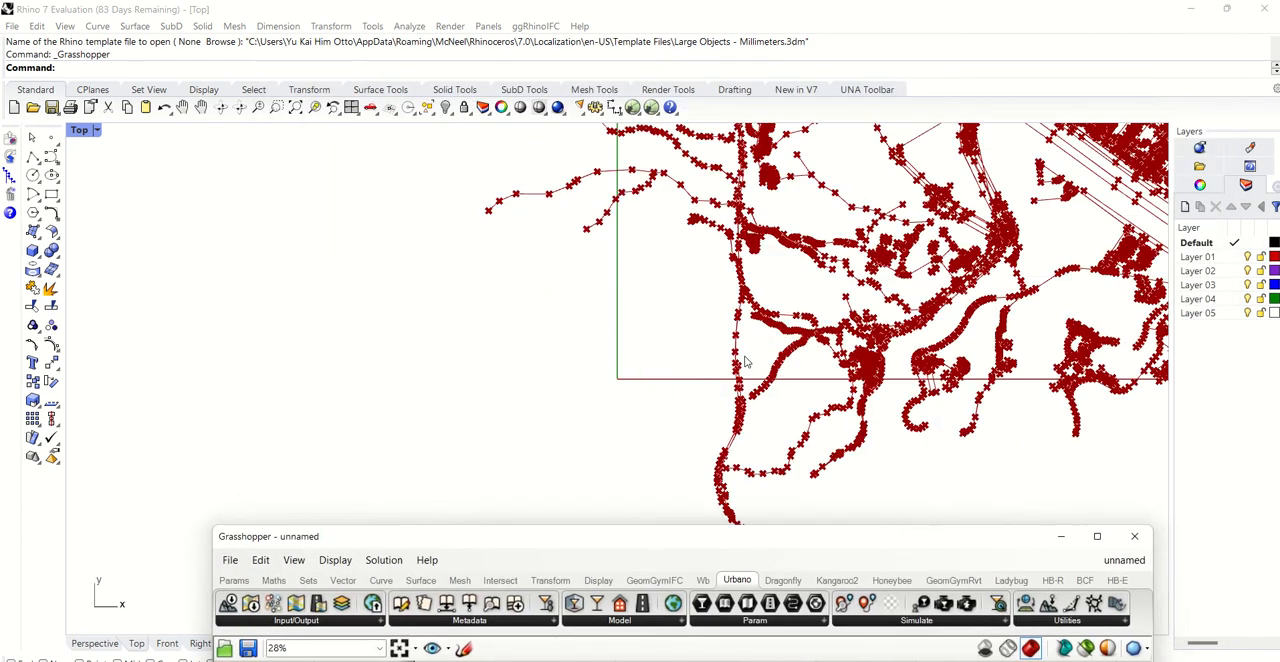
left_click(182, 107)
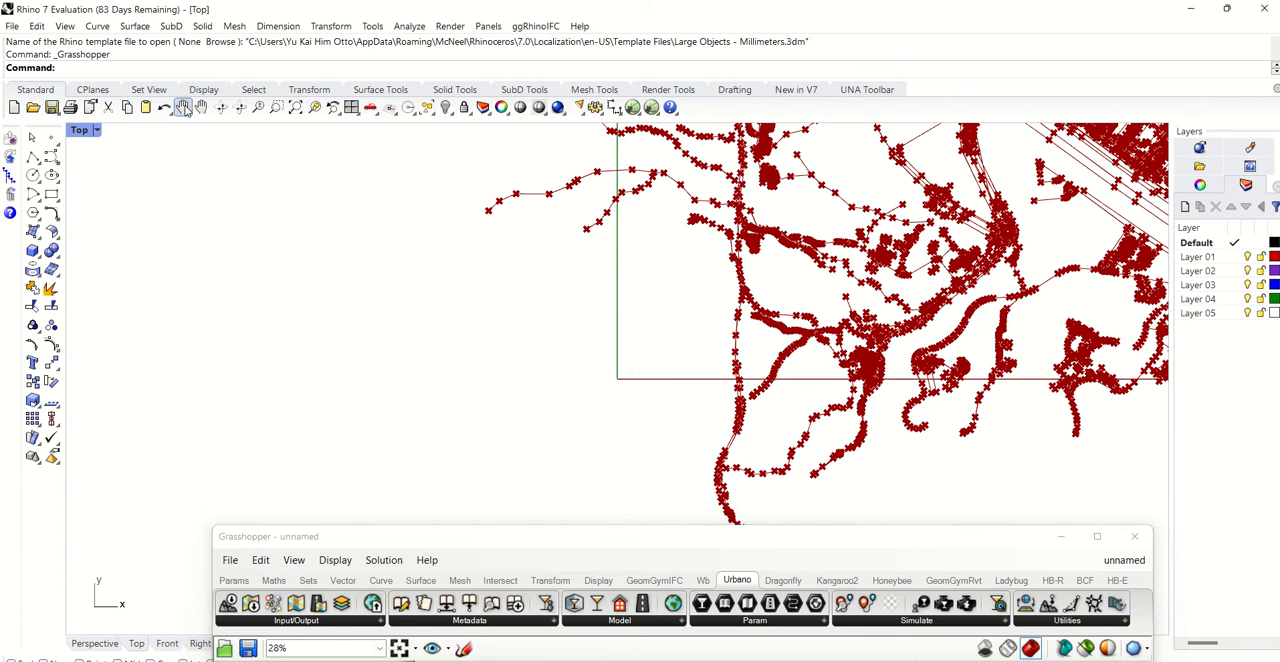
left_click_drag(663, 229, 1081, 426)
scroll(474, 255, "up", 5)
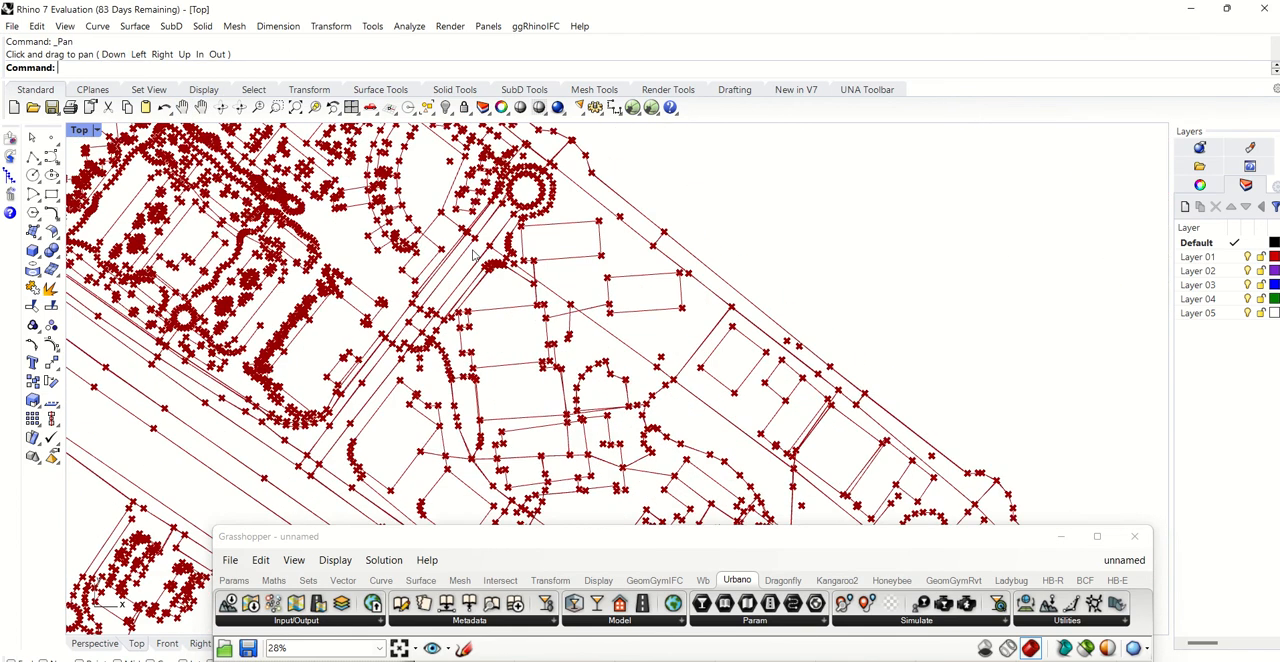
scroll(490, 319, "down", 3)
left_click_drag(661, 551, 731, 69)
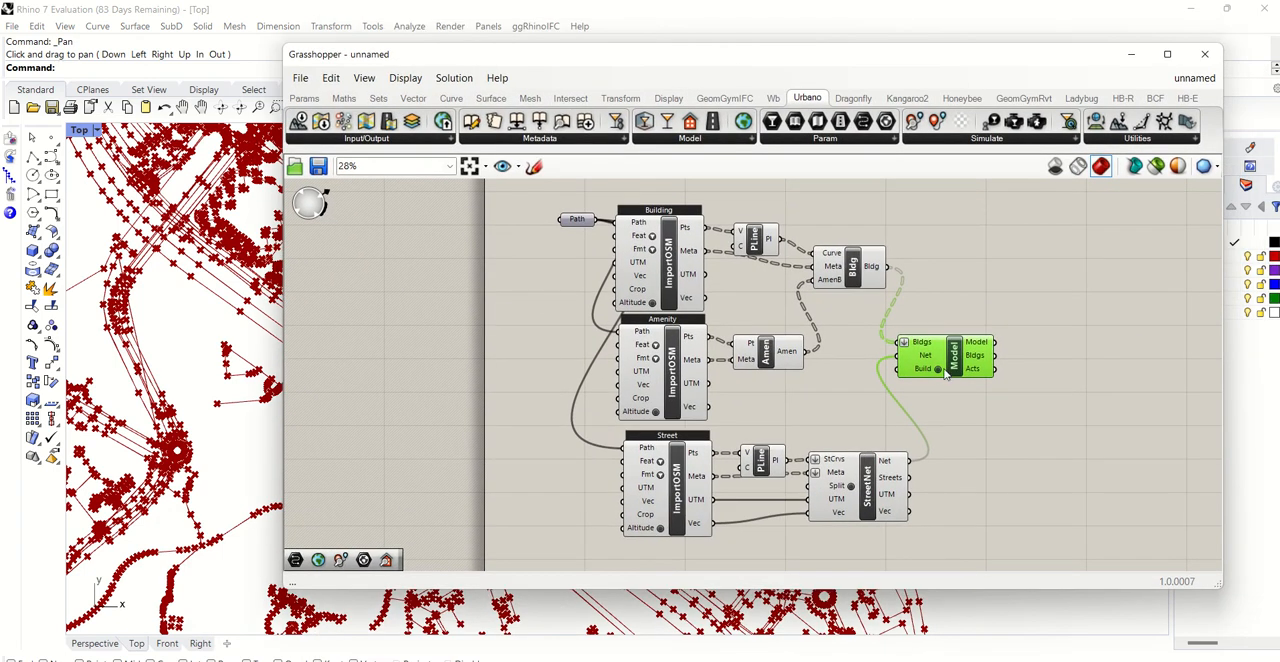
- Try to trigger the Model component's Build input to build the urban model
double_click(939, 371)
left_click(991, 406)
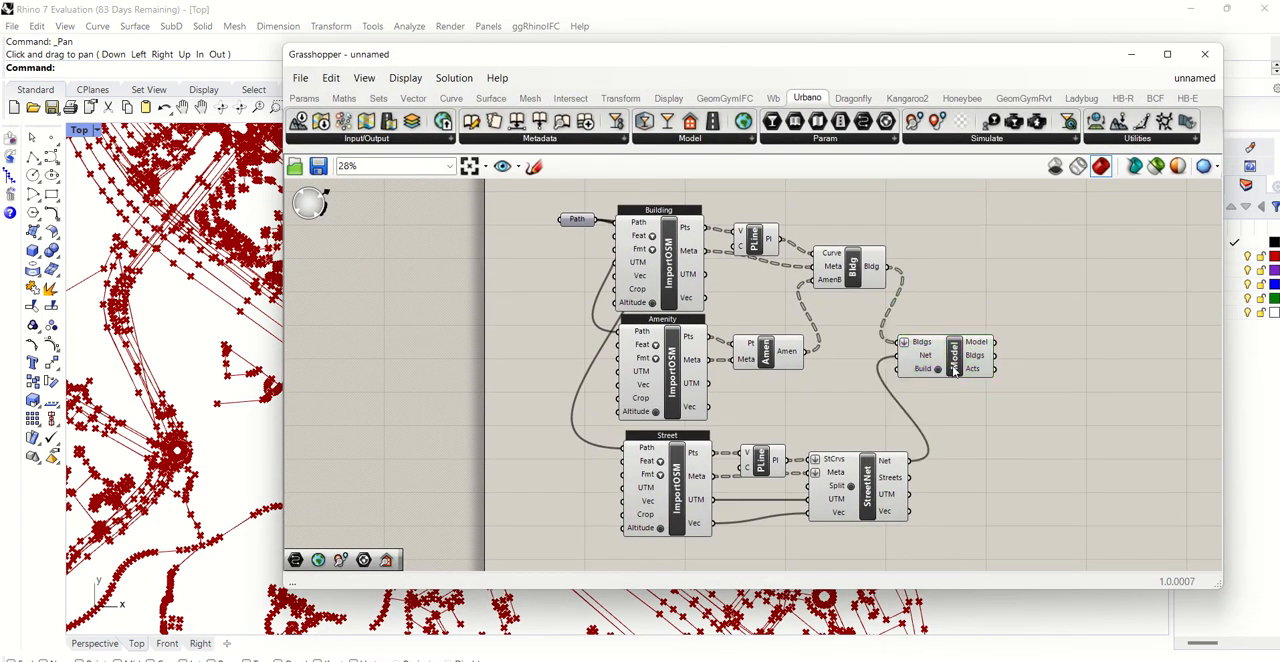
double_click(939, 371)
left_click(1008, 438)
scroll(939, 381, "up", 5)
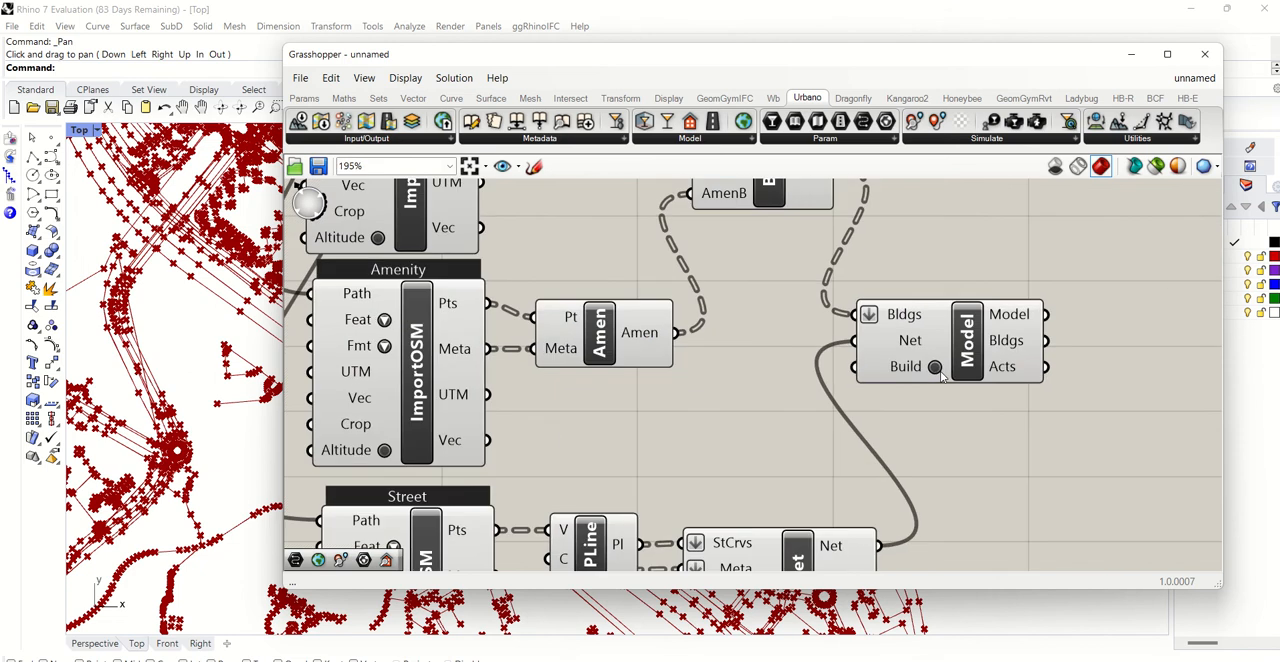
double_click(935, 369)
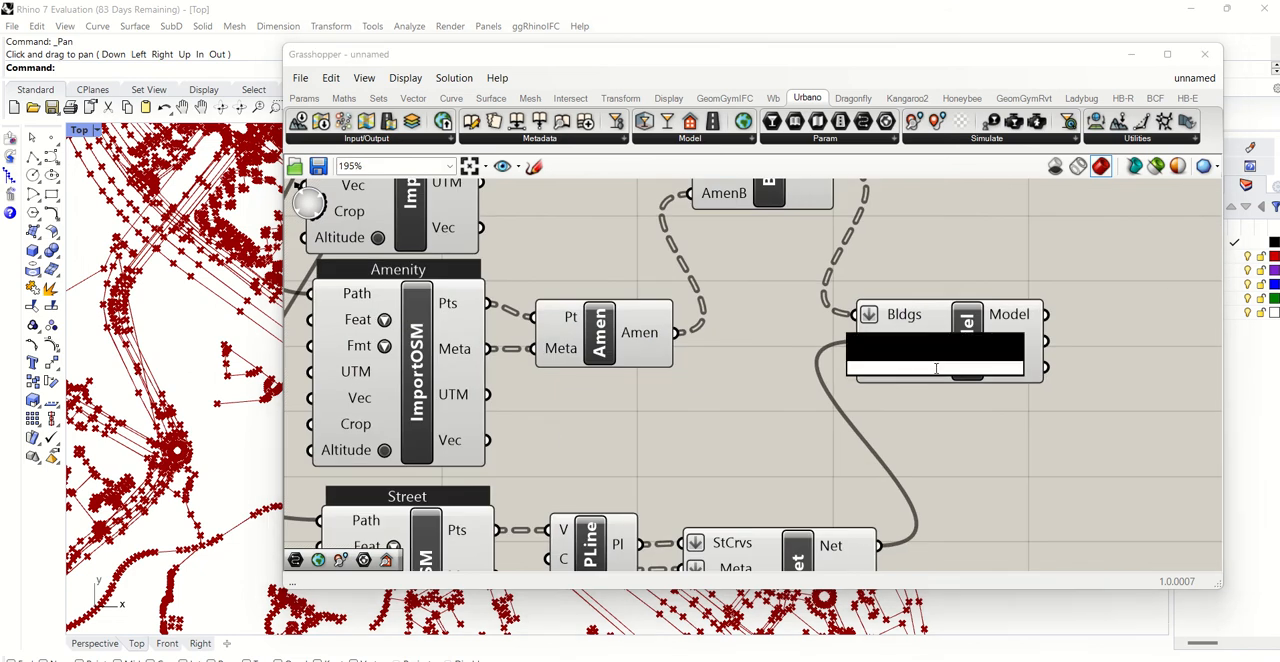
left_click(983, 405)
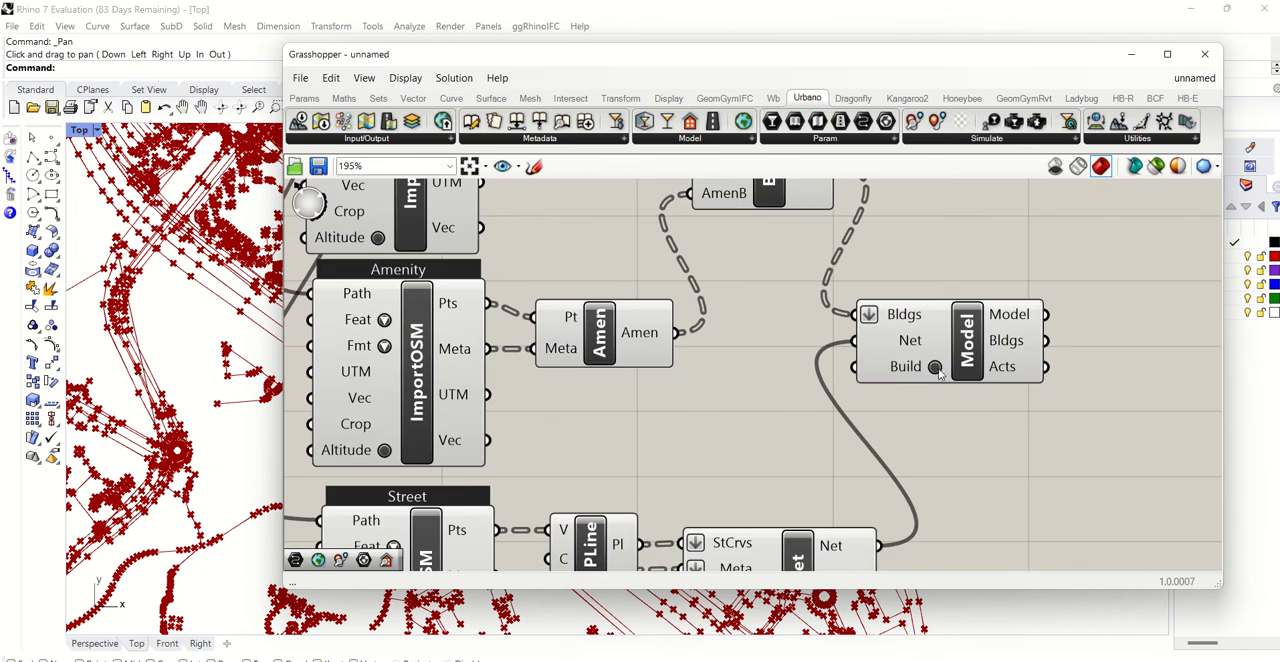
double_click(934, 369)
- Check the model geometry in Rhino's Top viewport and return to the full Grasshopper definition
scroll(549, 184, "down", 2)
left_click_drag(522, 55, 481, 448)
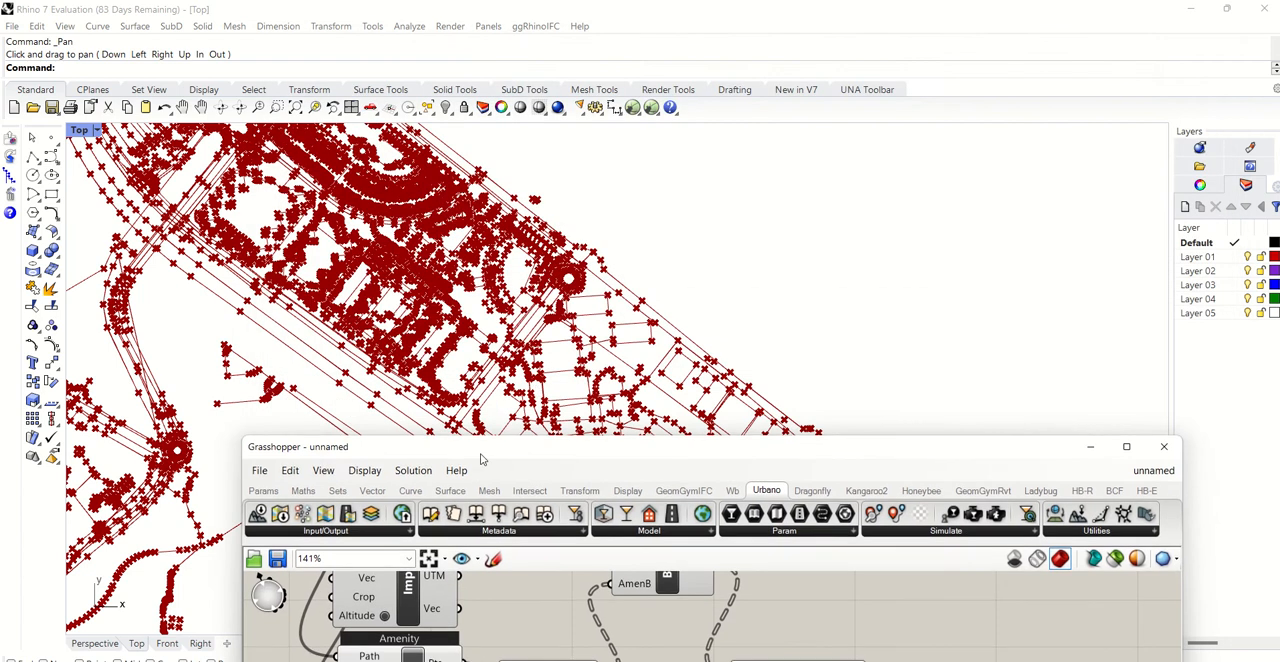
scroll(405, 343, "up", 3)
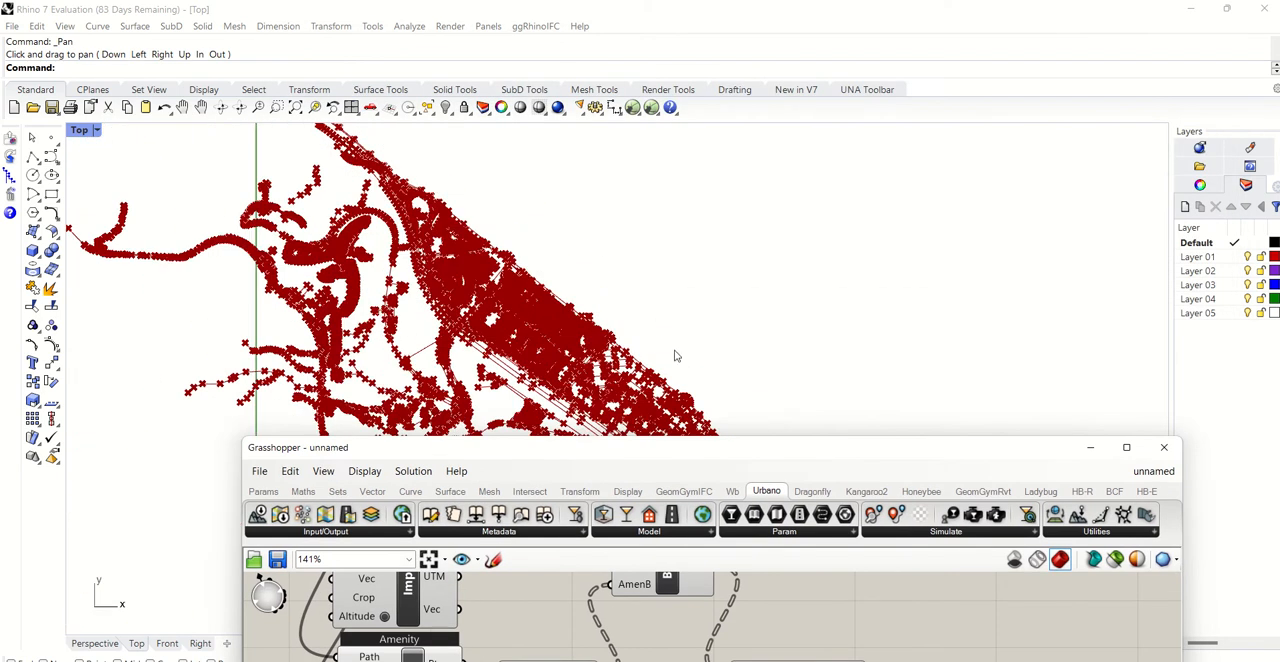
scroll(675, 356, "up", 2)
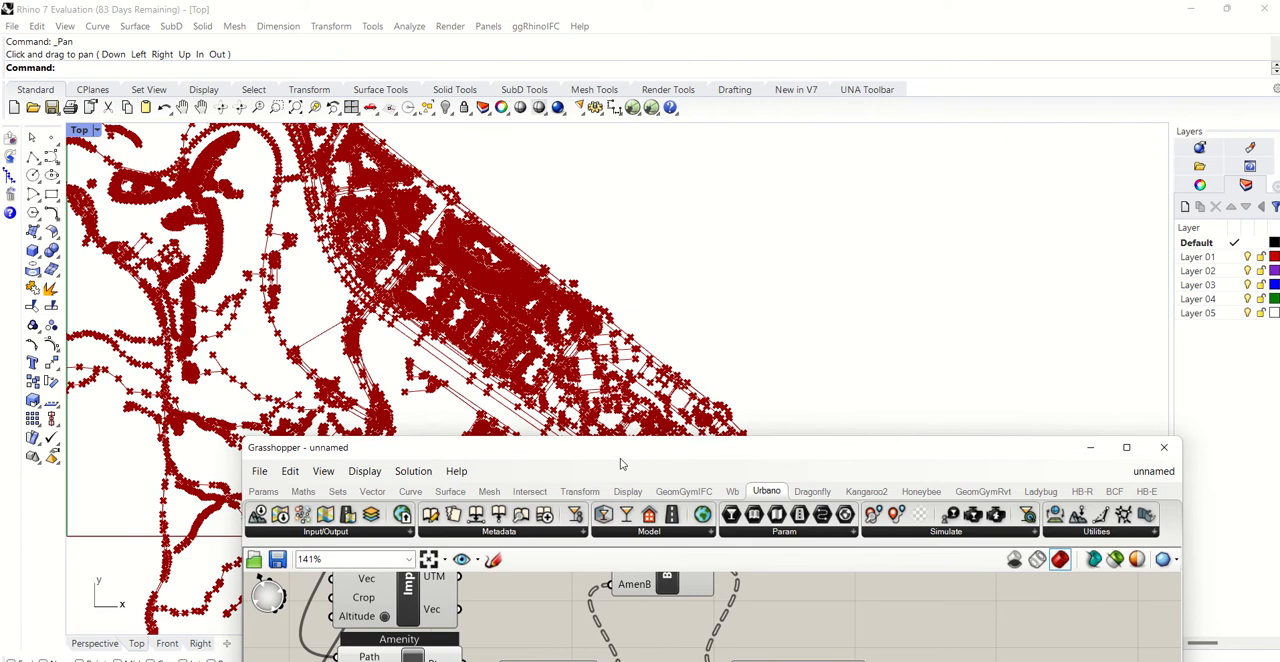
left_click_drag(620, 463, 732, 147)
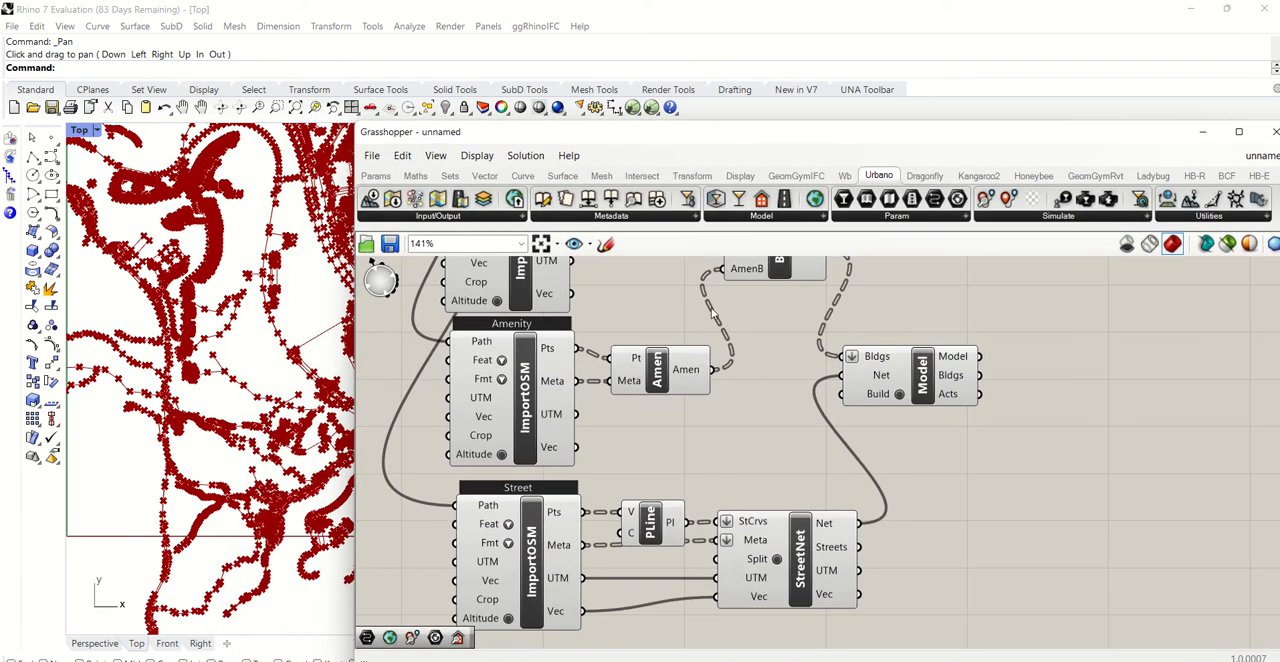
scroll(712, 312, "down", 5)
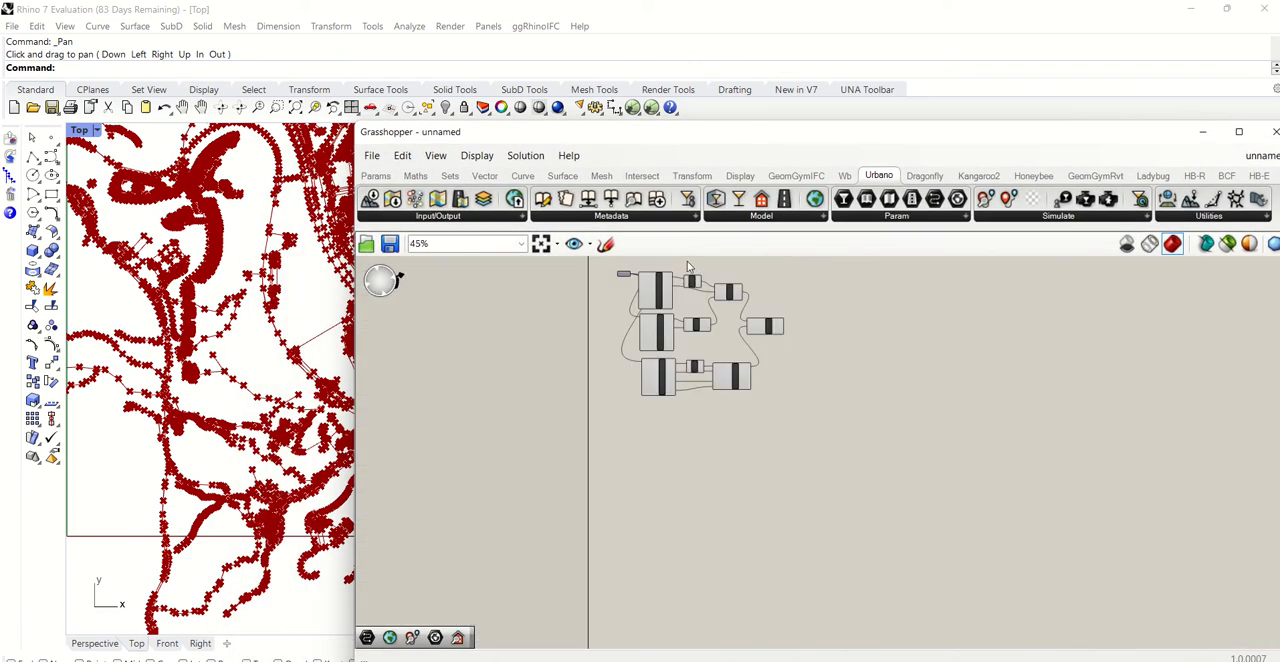
scroll(687, 266, "up", 3)
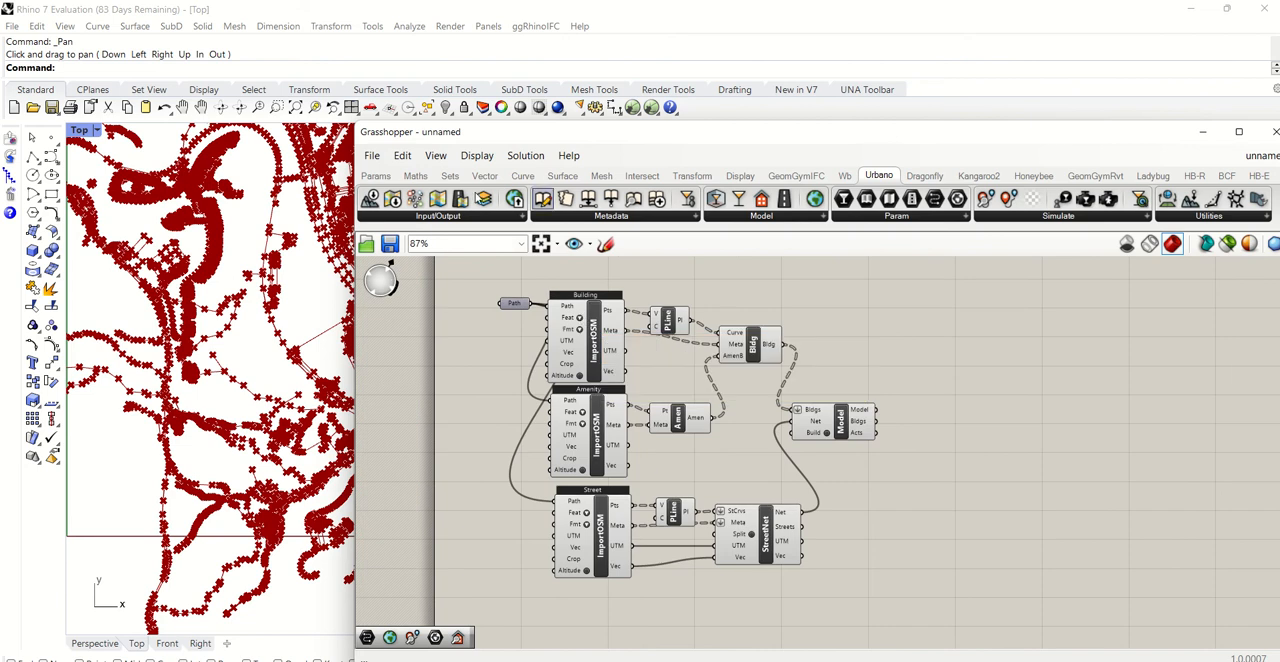
- Open the recent definition Fitness.gh, using its autosaved recovery file
left_click(371, 156)
mouse_move(420, 214)
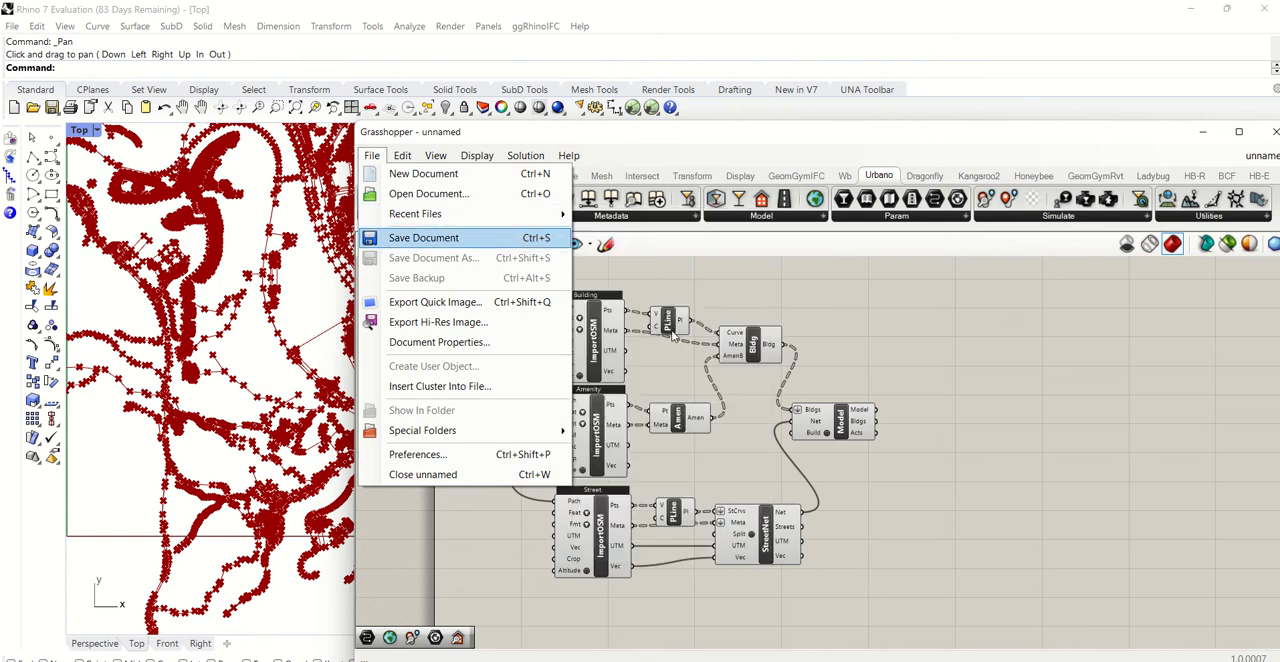
left_click(673, 338)
left_click(371, 155)
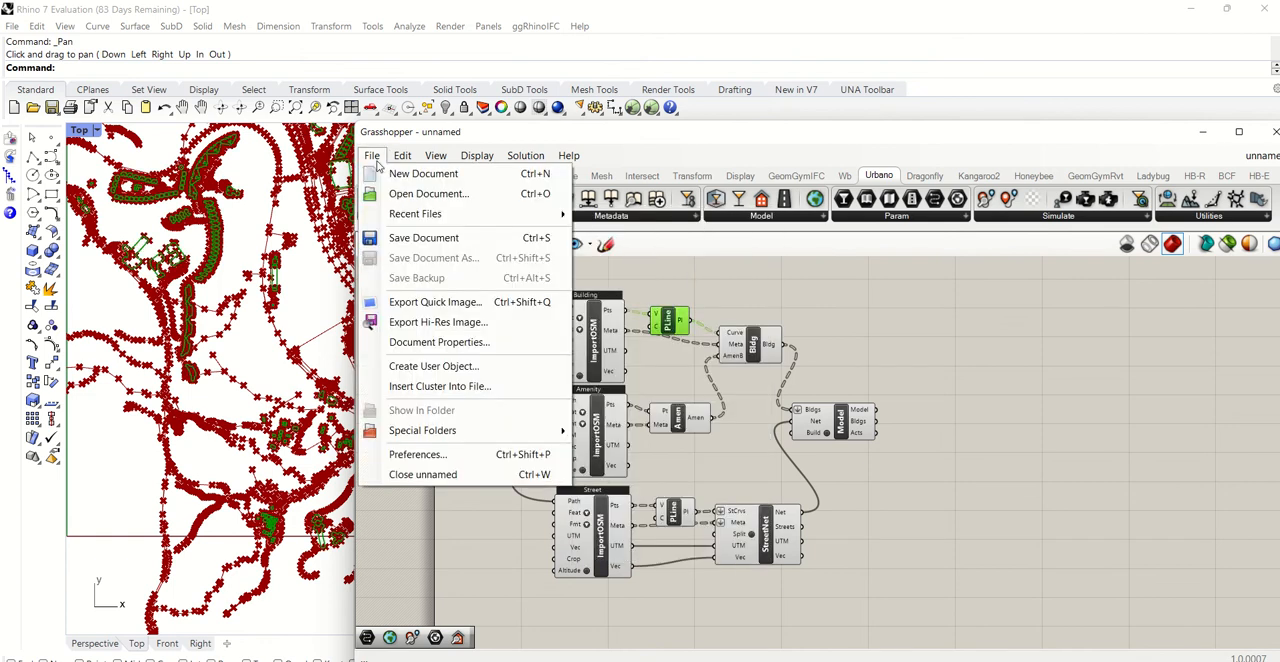
mouse_move(493, 222)
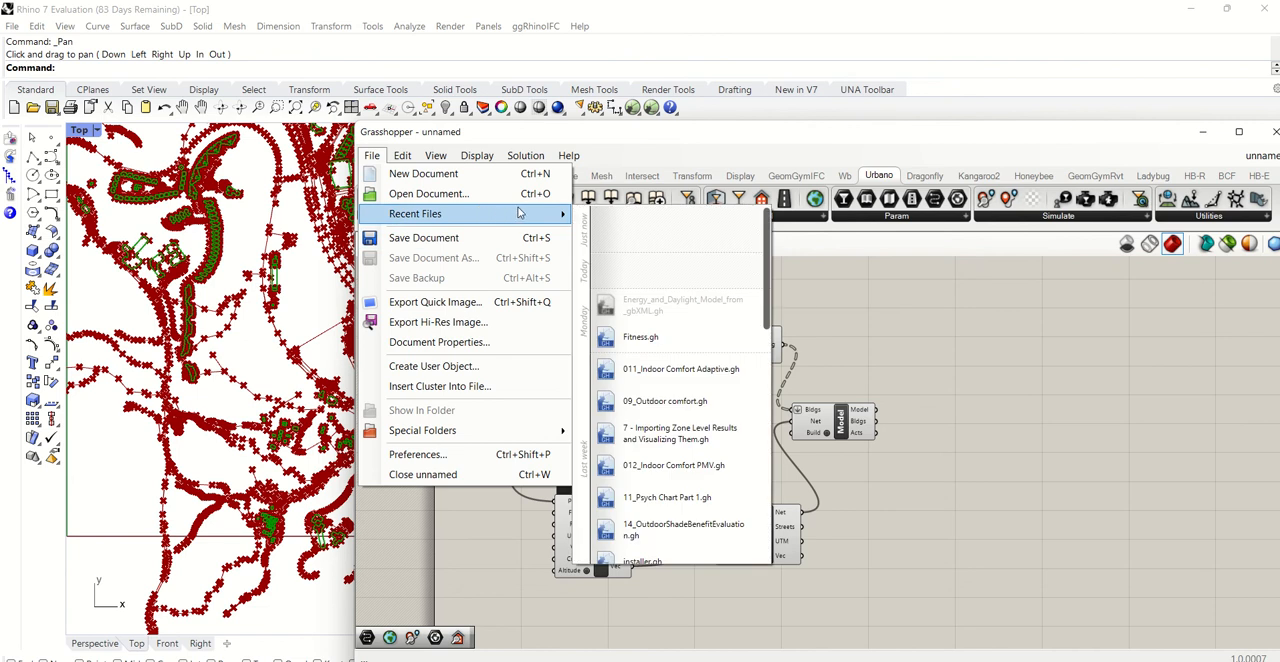
left_click(607, 340)
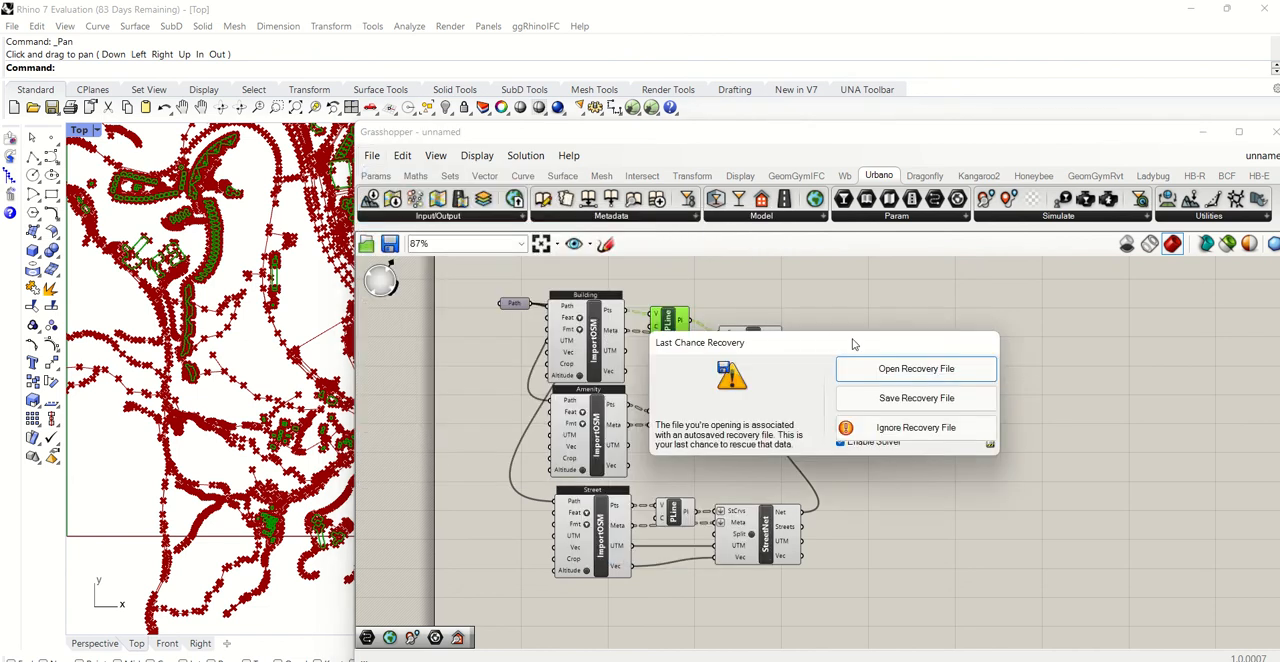
left_click(916, 370)
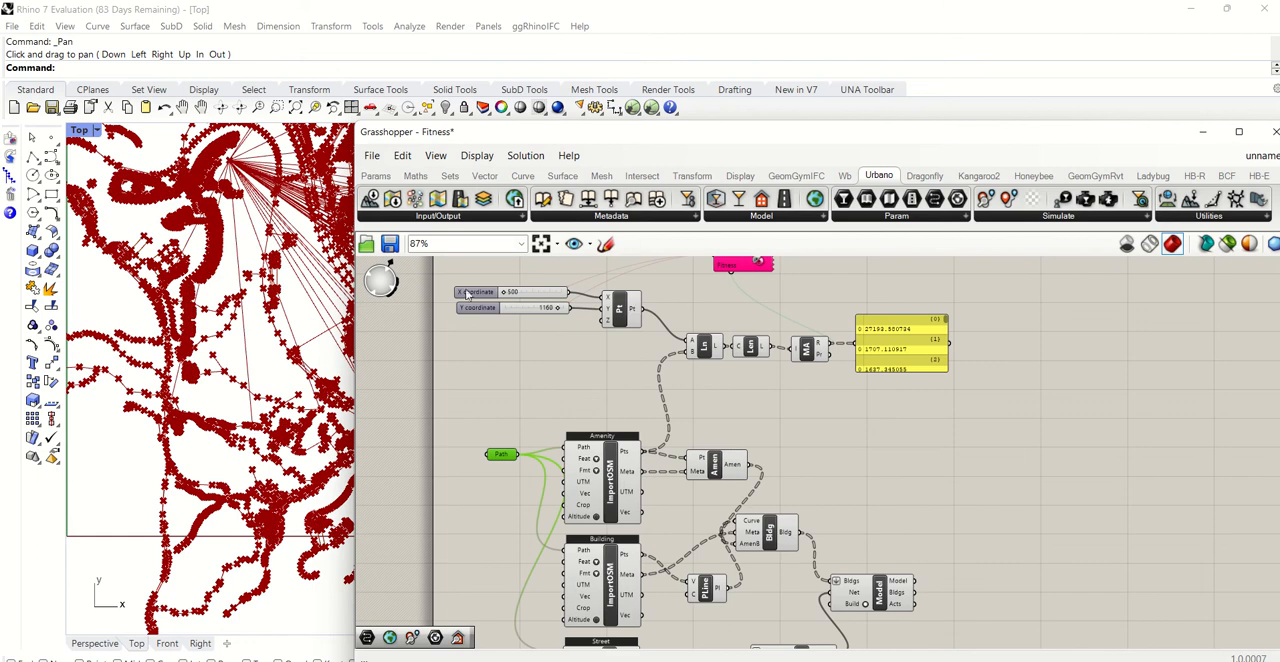
- Examine the X and Y coordinate sliders and the point-to-amenity distance components in the Fitness definition
left_click(462, 292)
scroll(467, 297, "down", 2)
double_click(474, 322)
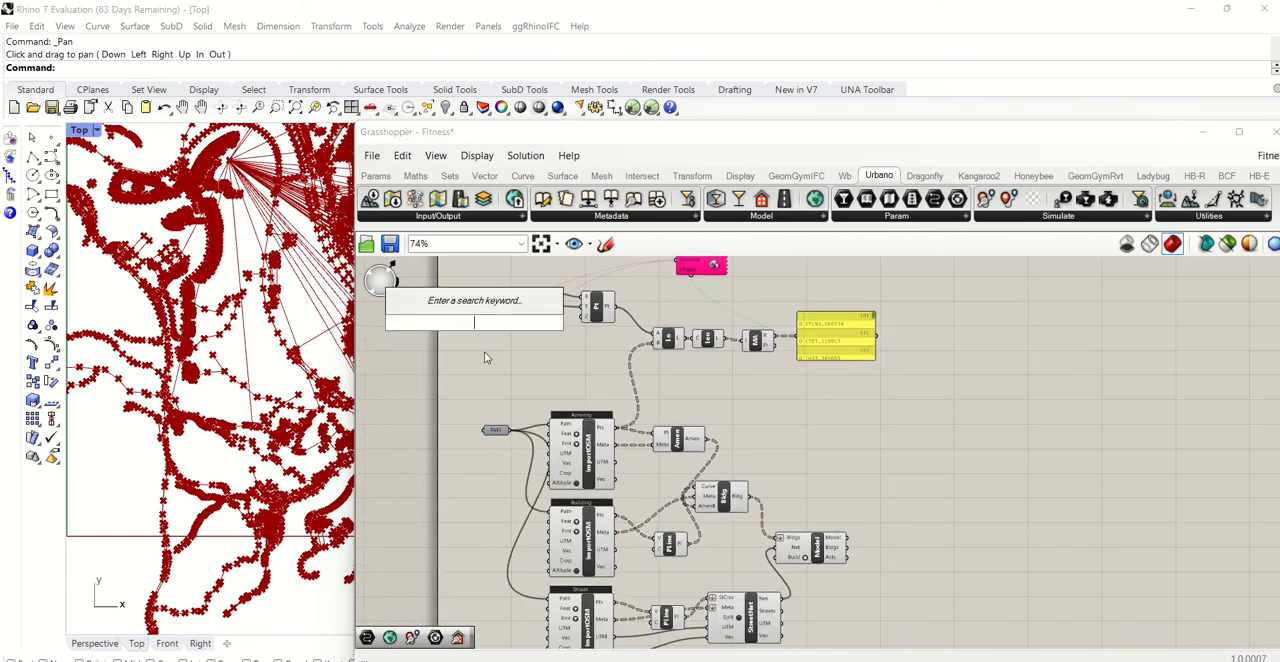
left_click(485, 361)
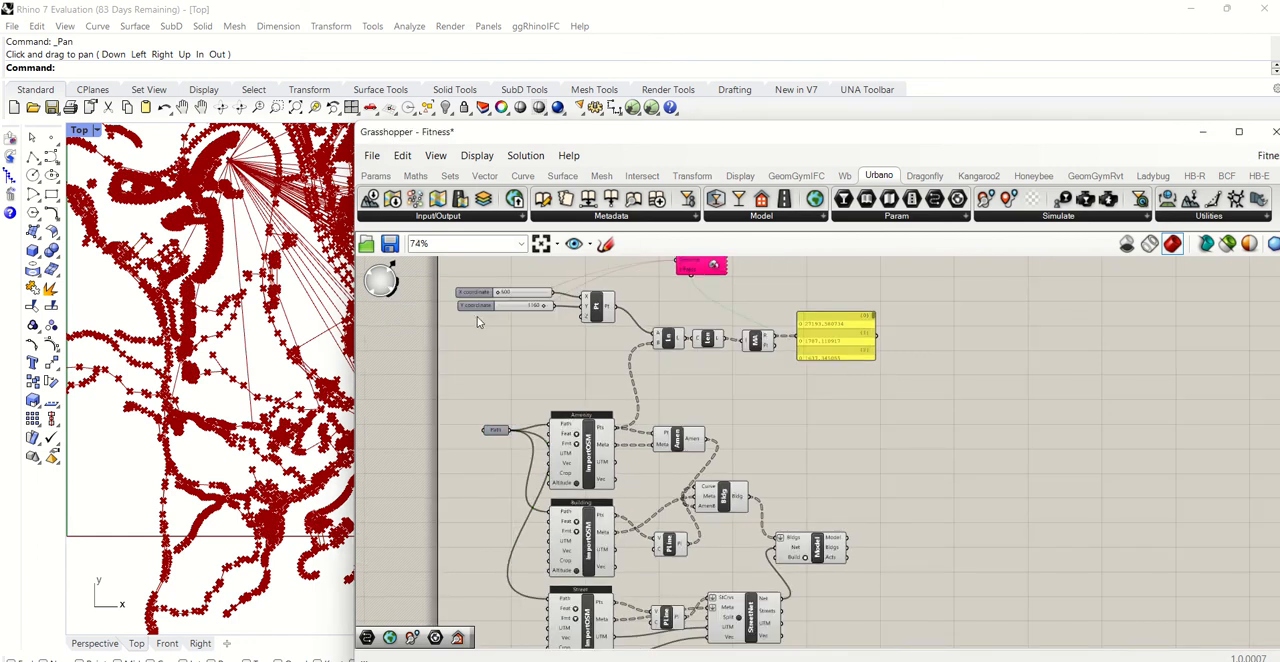
scroll(500, 293, "up", 4)
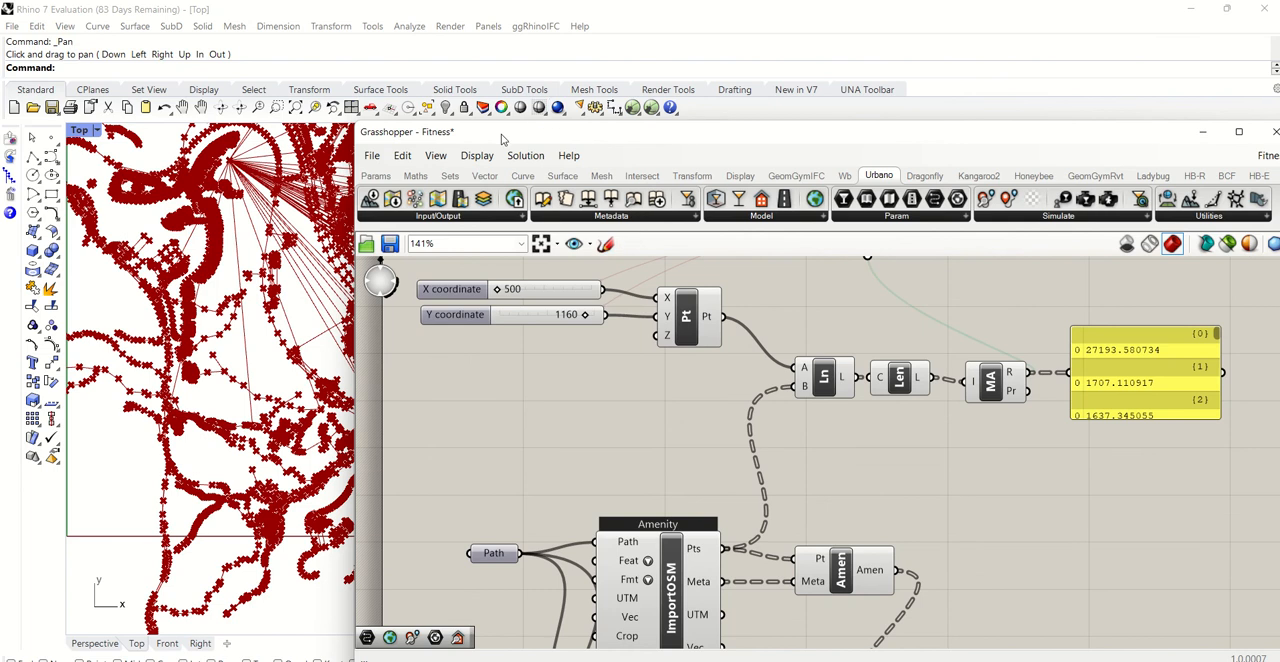
- Inspect the Y coordinate slider and the surrounding Galapagos connections in the Fitness definition
left_click_drag(505, 136, 657, 120)
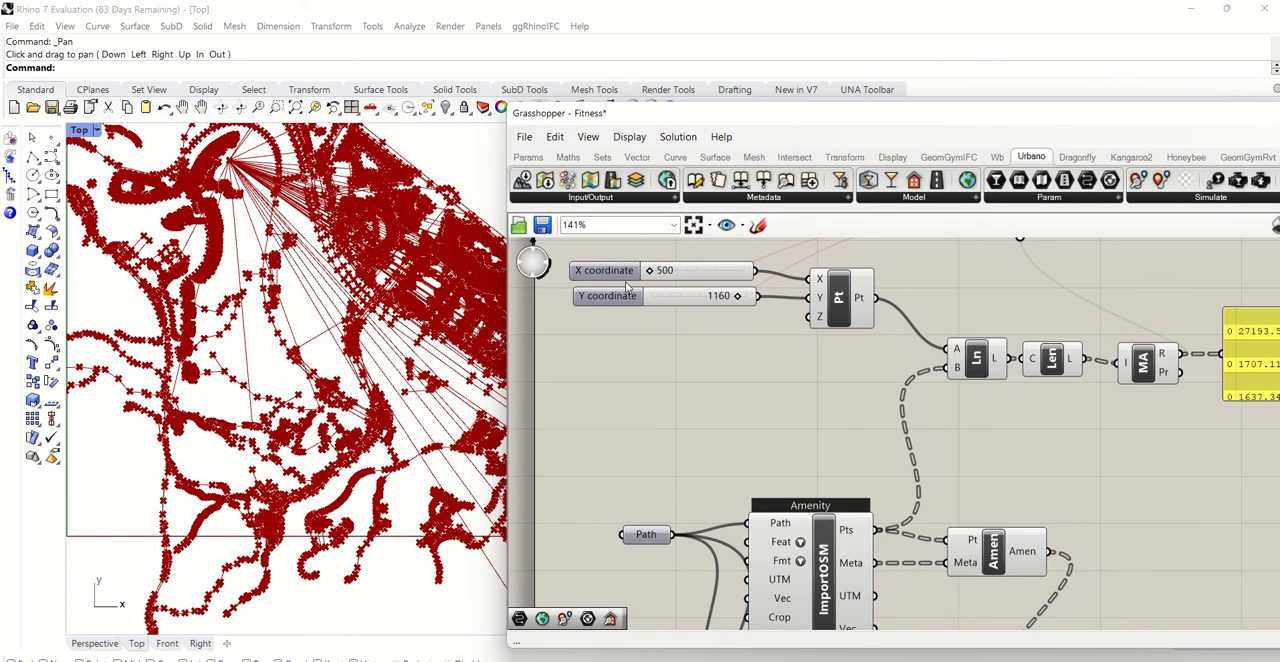
left_click(670, 301)
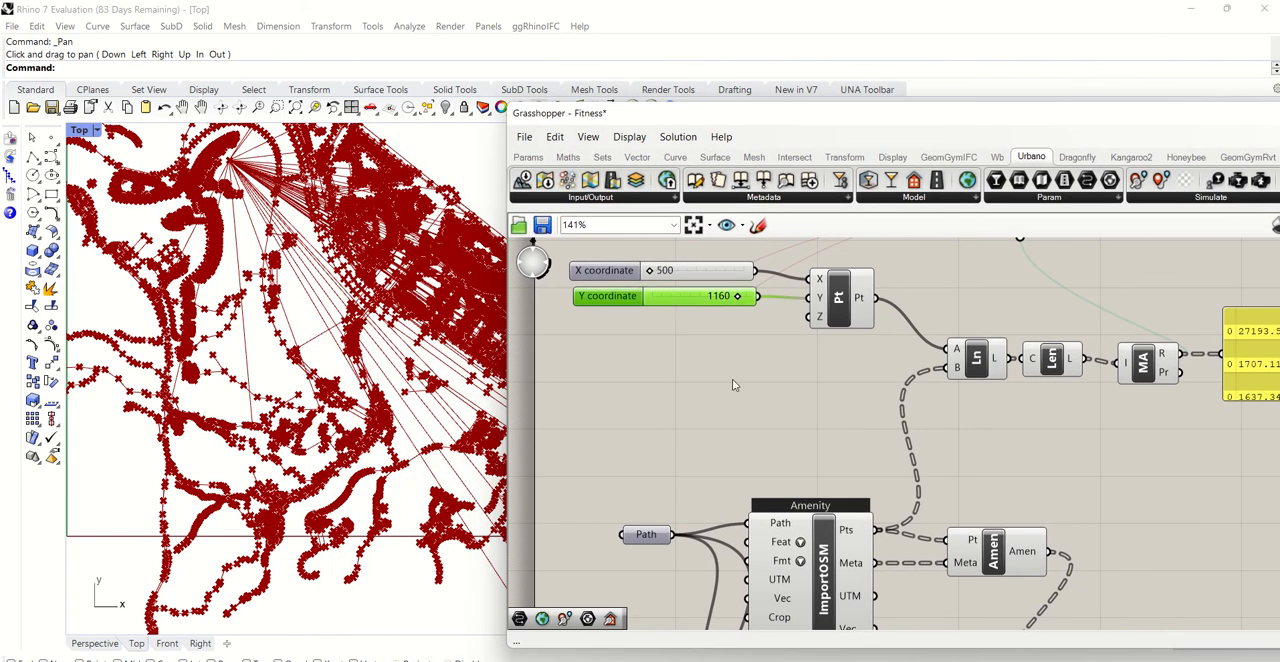
scroll(732, 380, "down", 4)
scroll(800, 306, "up", 2)
left_click(750, 433)
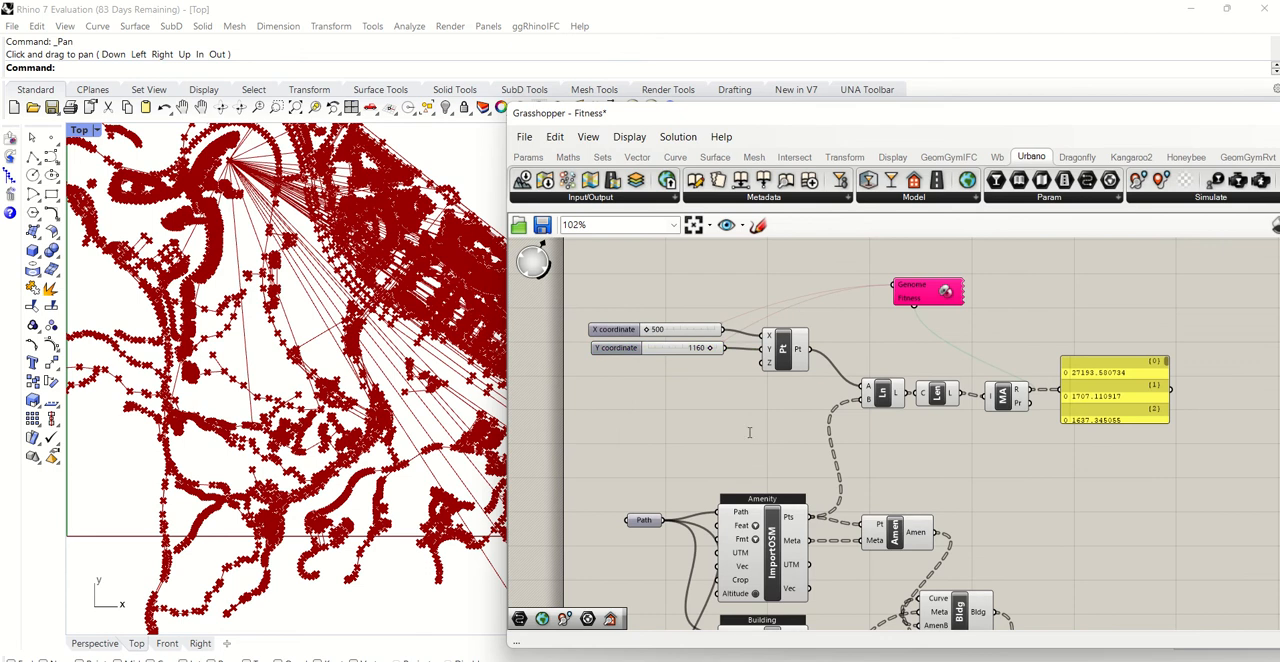
double_click(749, 433)
type("point")
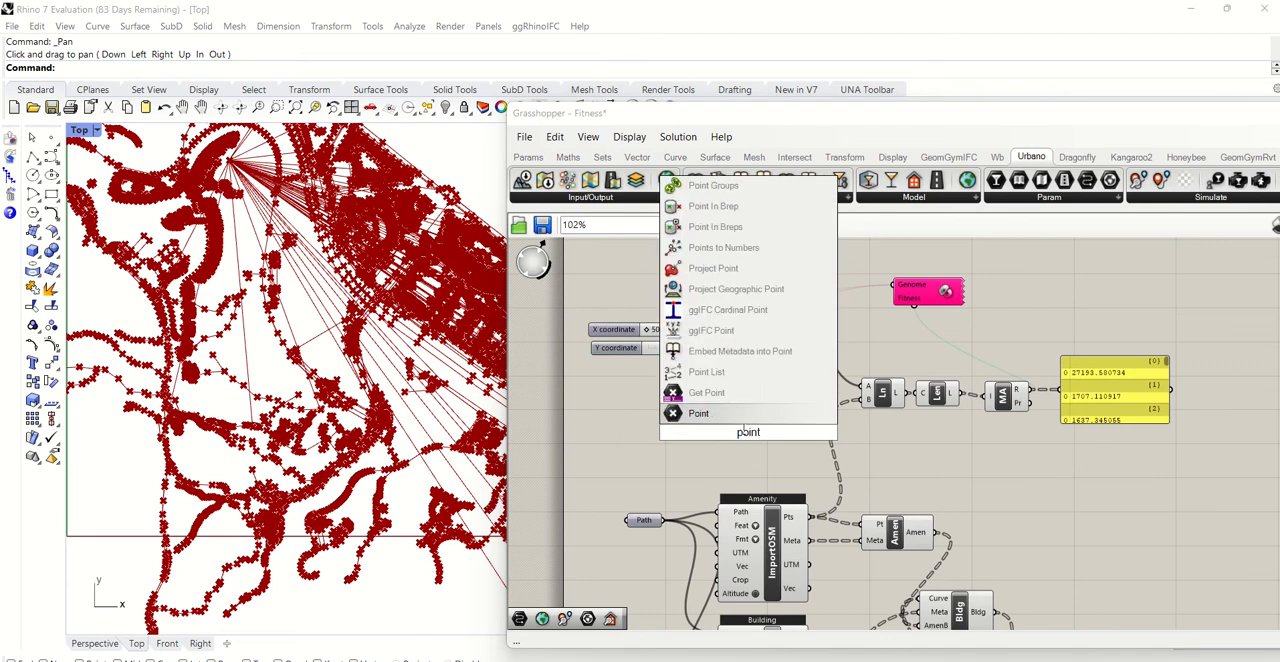
left_click(711, 414)
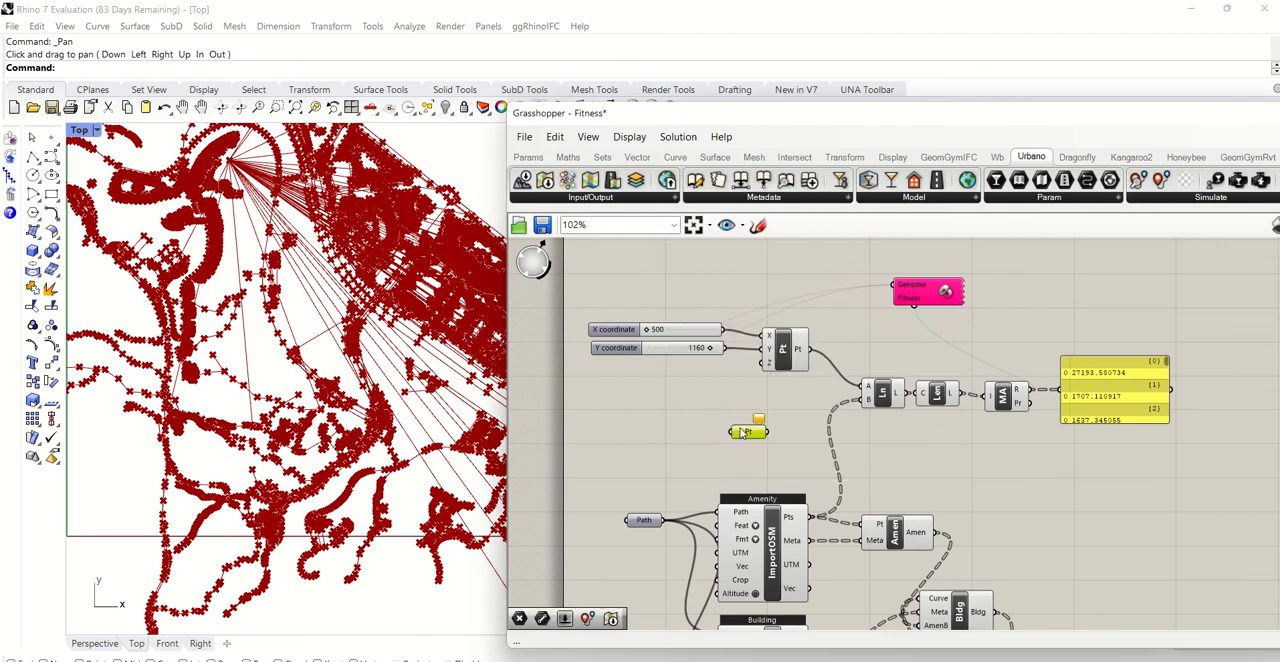
key("ctrl+z")
- Trace the chain from the constructed point and realign the Line, Length and Mass Addition components and results panel in a tighter row
left_click(786, 352)
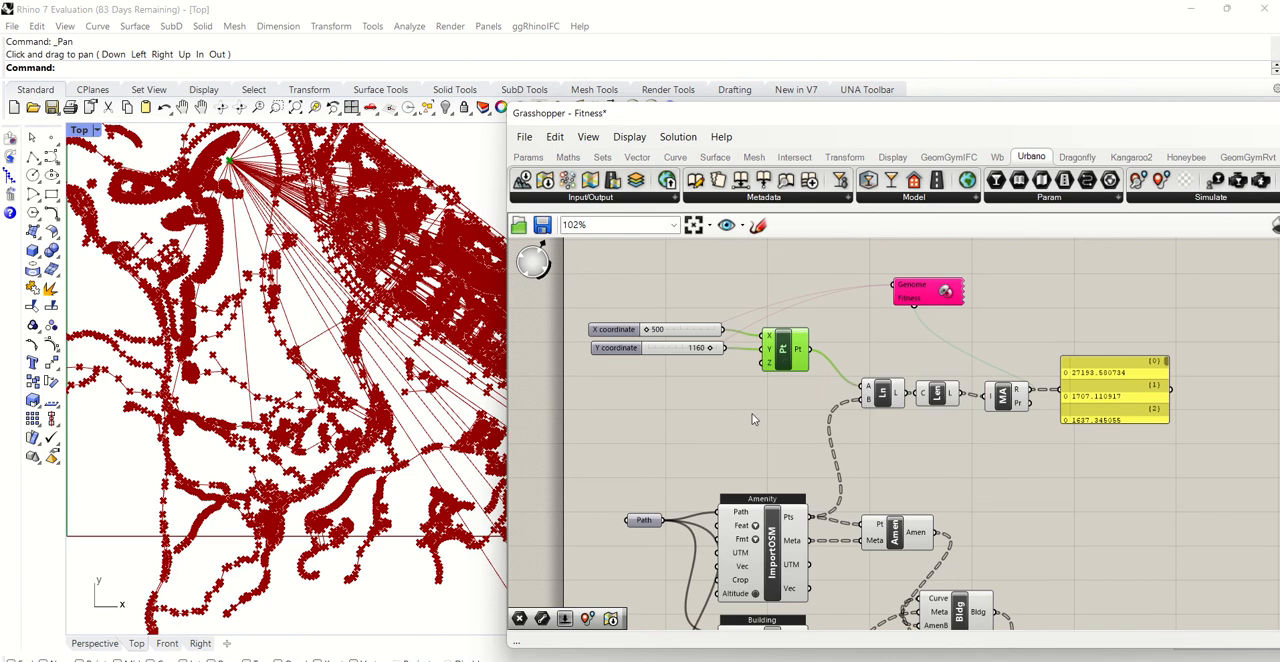
mouse_move(884, 398)
left_mouse_down()
mouse_move(900, 412)
mouse_move(889, 410)
left_mouse_up()
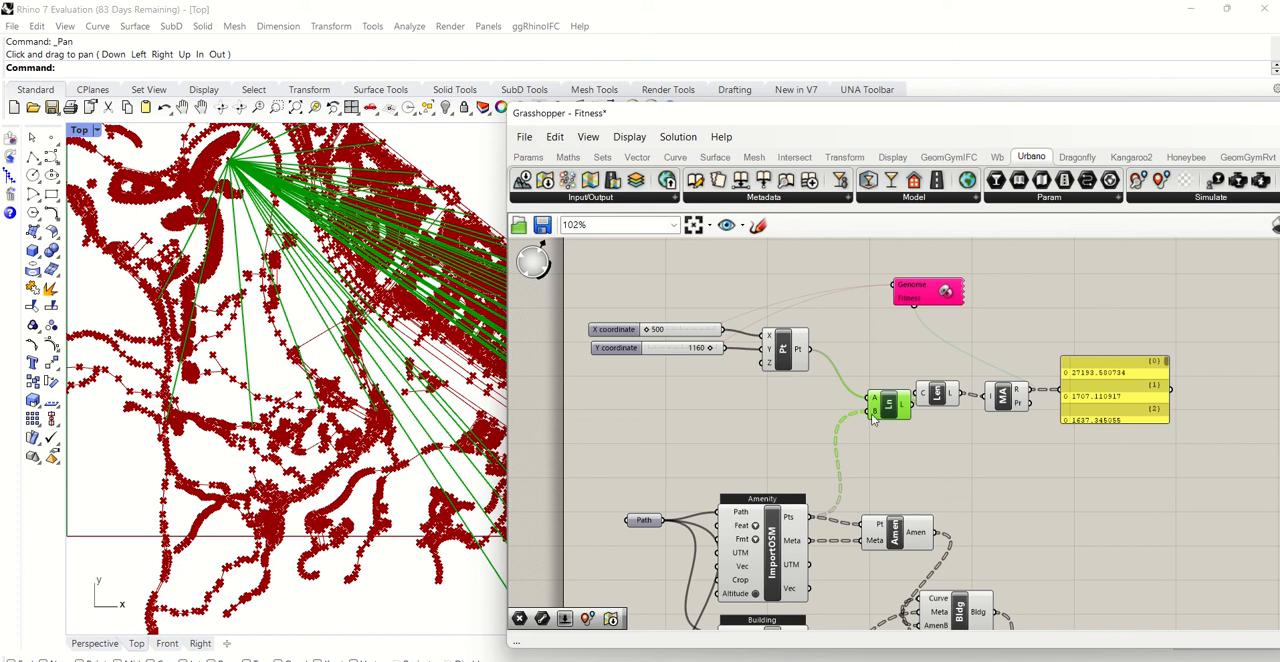
left_click_drag(939, 400, 995, 408)
left_click(1005, 396)
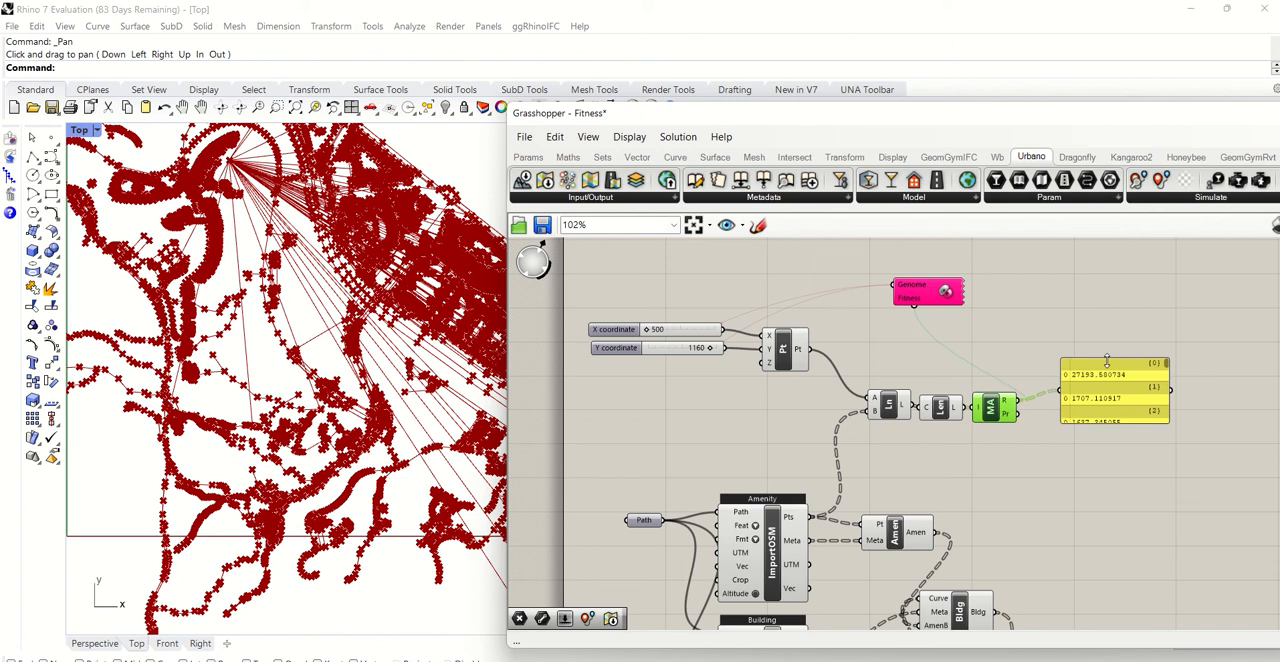
left_click_drag(1081, 395, 1061, 411)
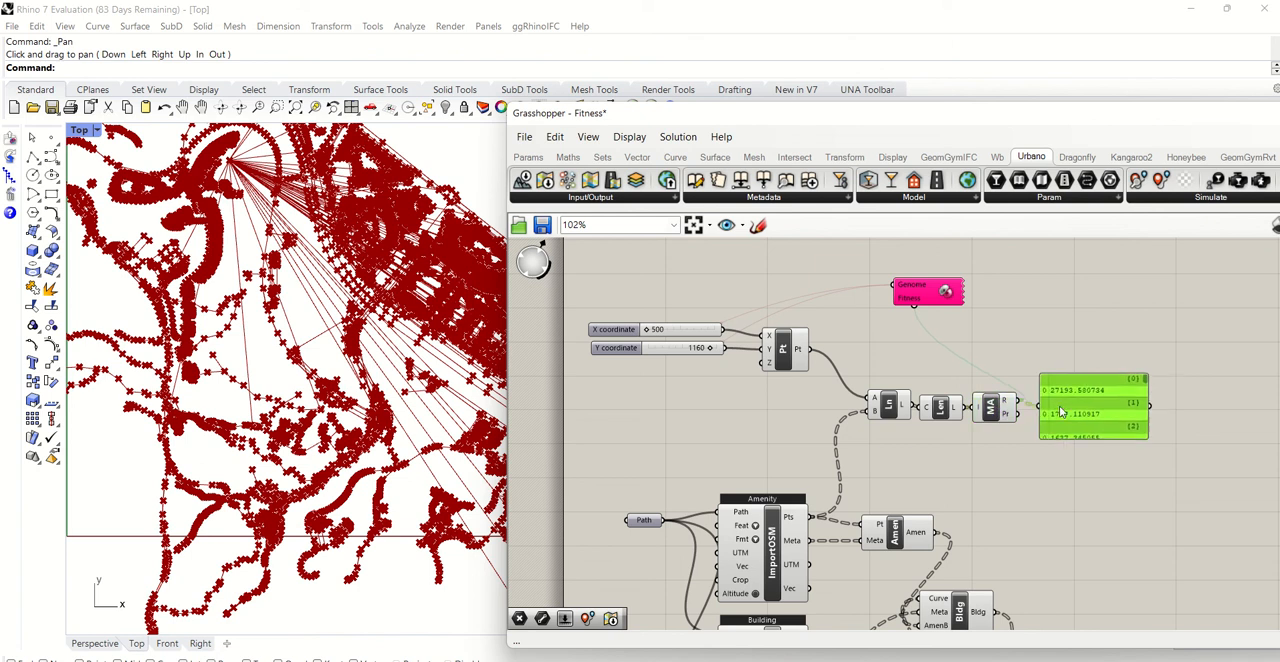
- Look at the Galapagos Editor's options and close it without changing them
double_click(946, 292)
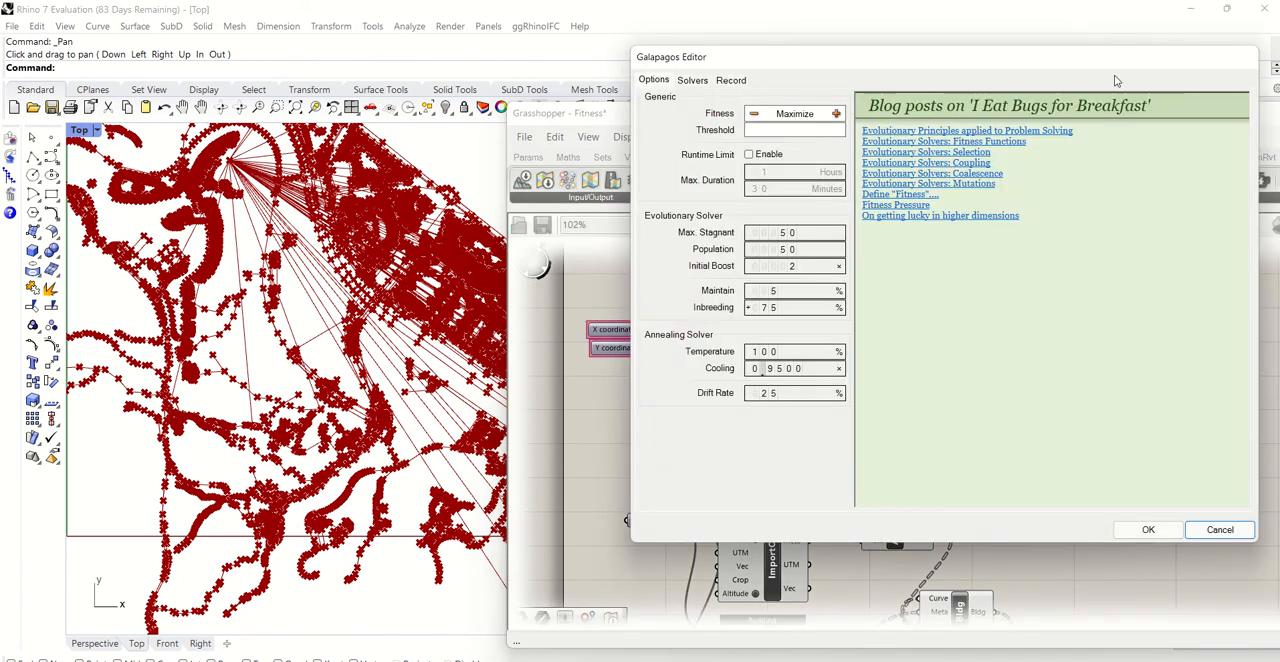
left_click(1212, 529)
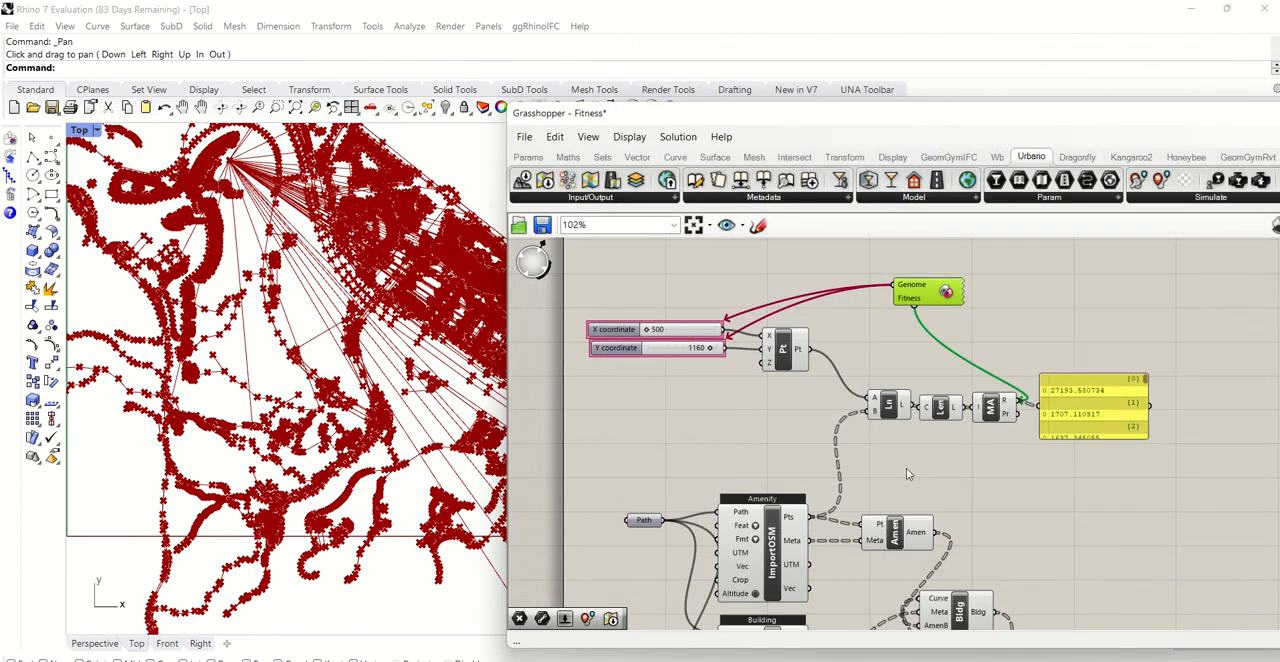
- Locate the constructed point and the imported amenity points in Rhino's Top viewport by highlighting their Grasshopper components
left_click_drag(665, 118, 793, 36)
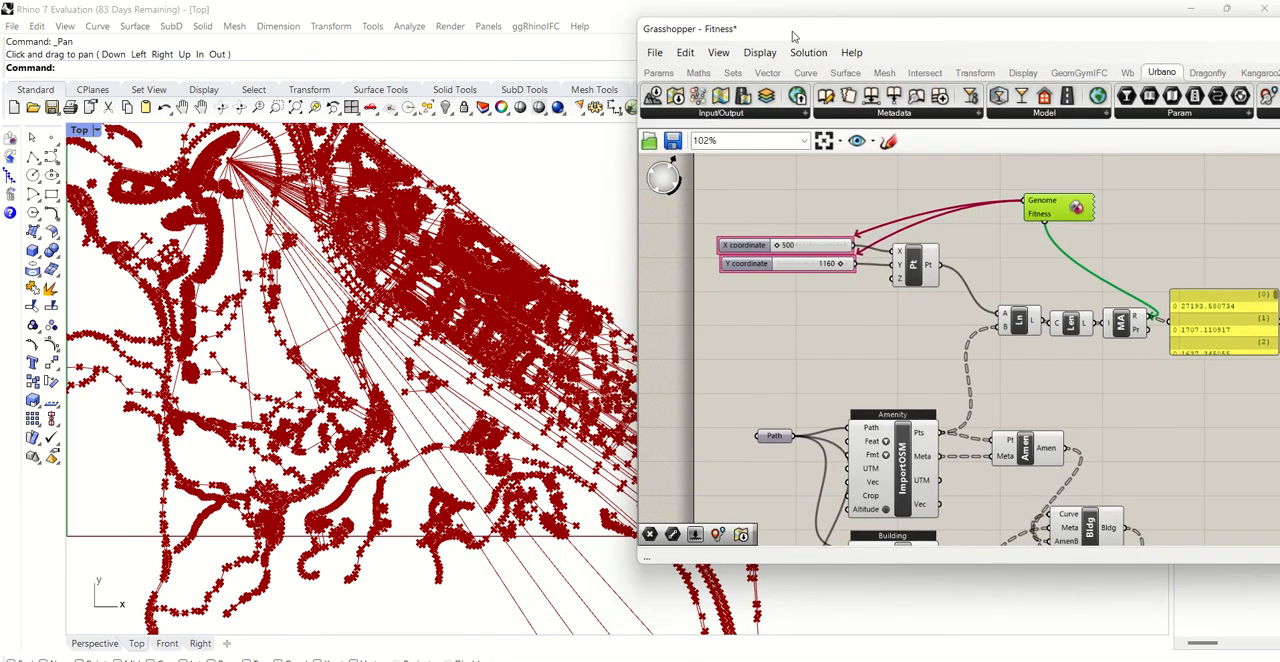
left_click(915, 260)
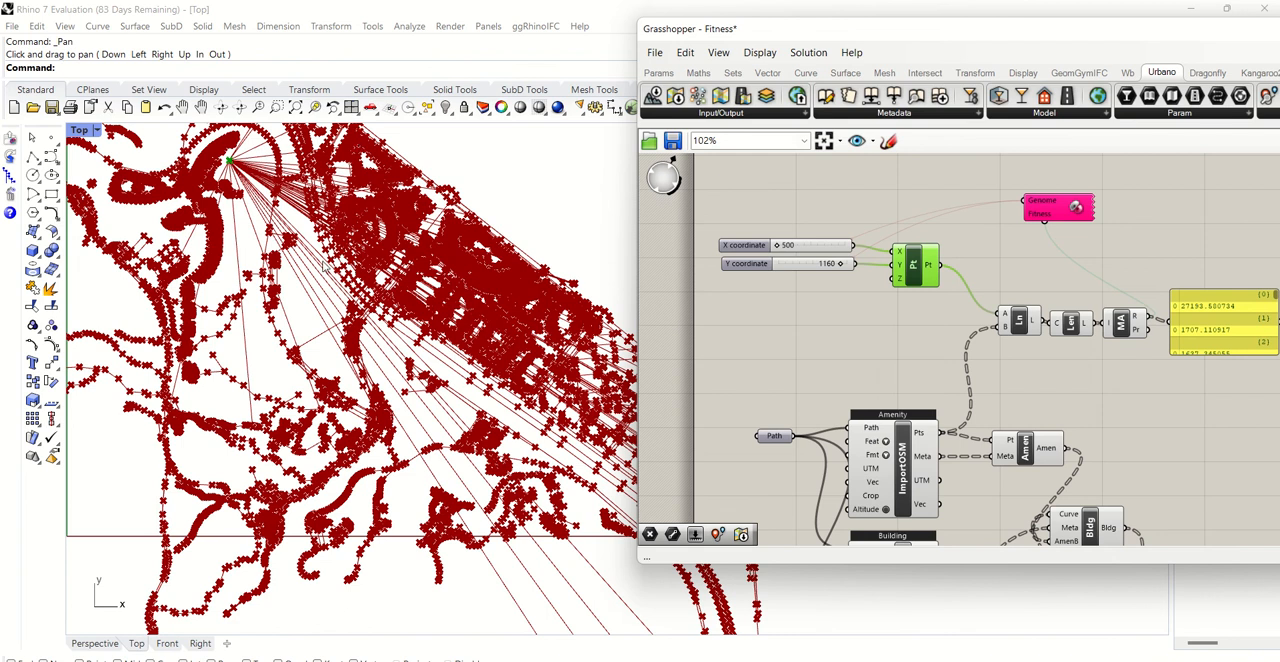
scroll(600, 370, "down", 3)
left_click(201, 107)
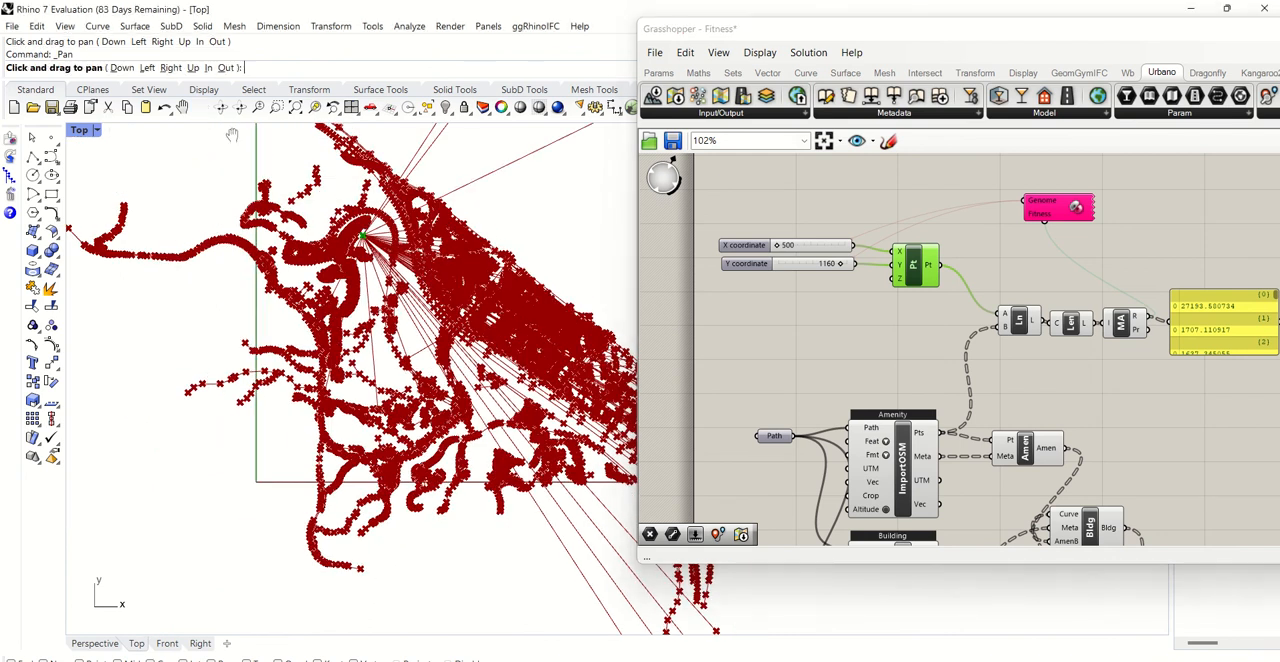
left_click_drag(463, 272, 348, 320)
key("Escape")
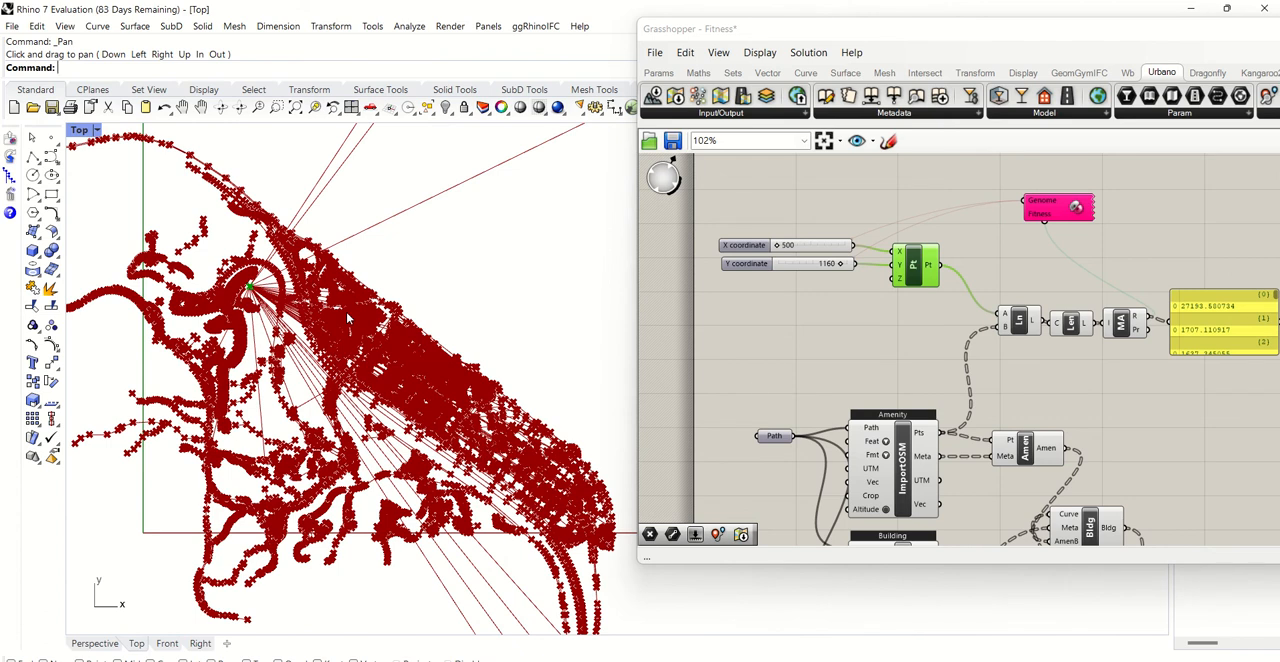
left_click(912, 448)
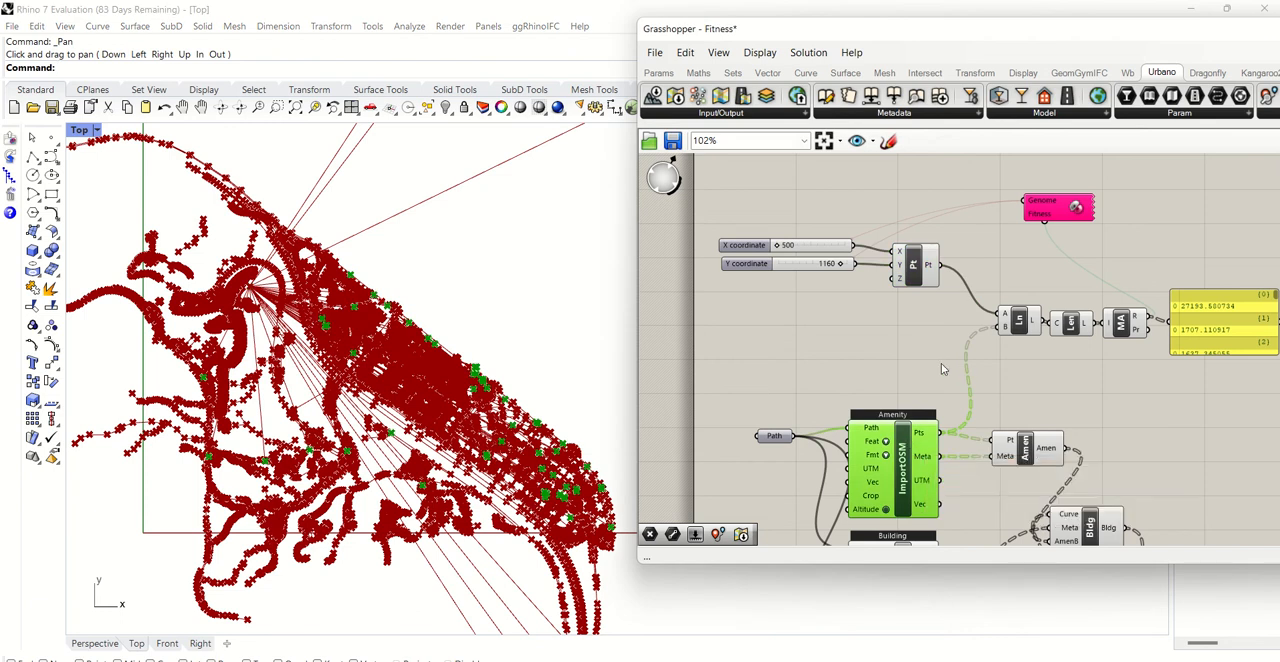
left_click(941, 366)
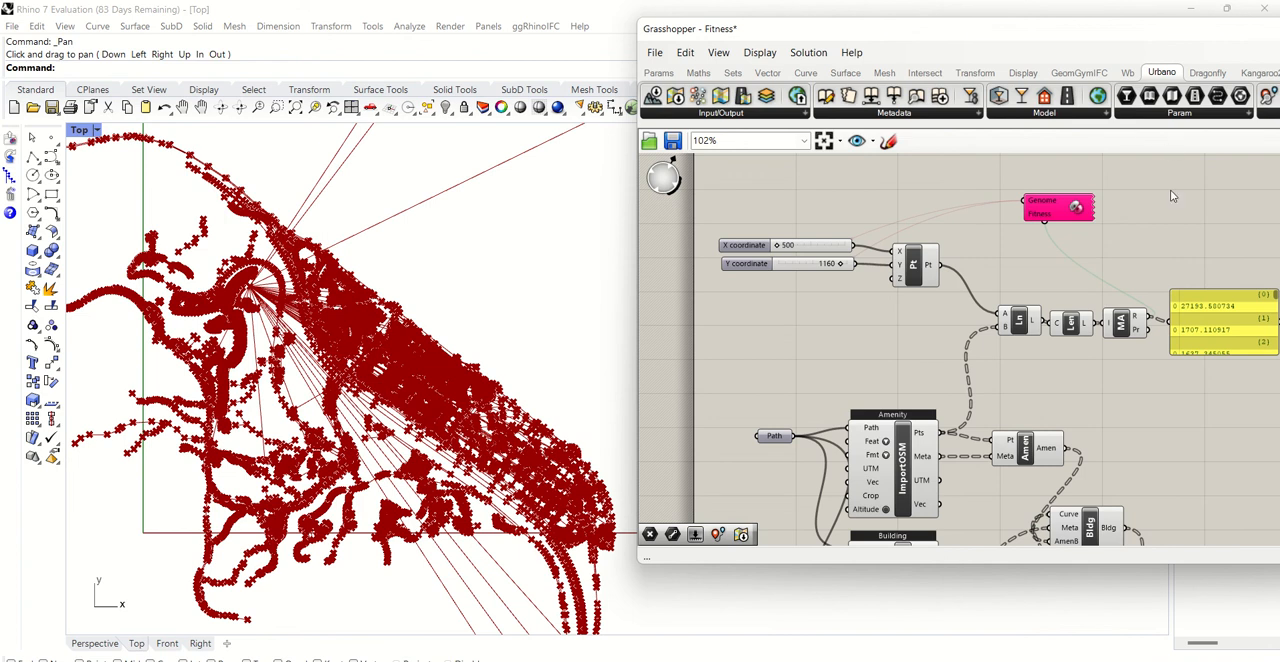
- Look up the Galapagos component among the Params utilities and check the existing one's genome and fitness links
left_click(1040, 207)
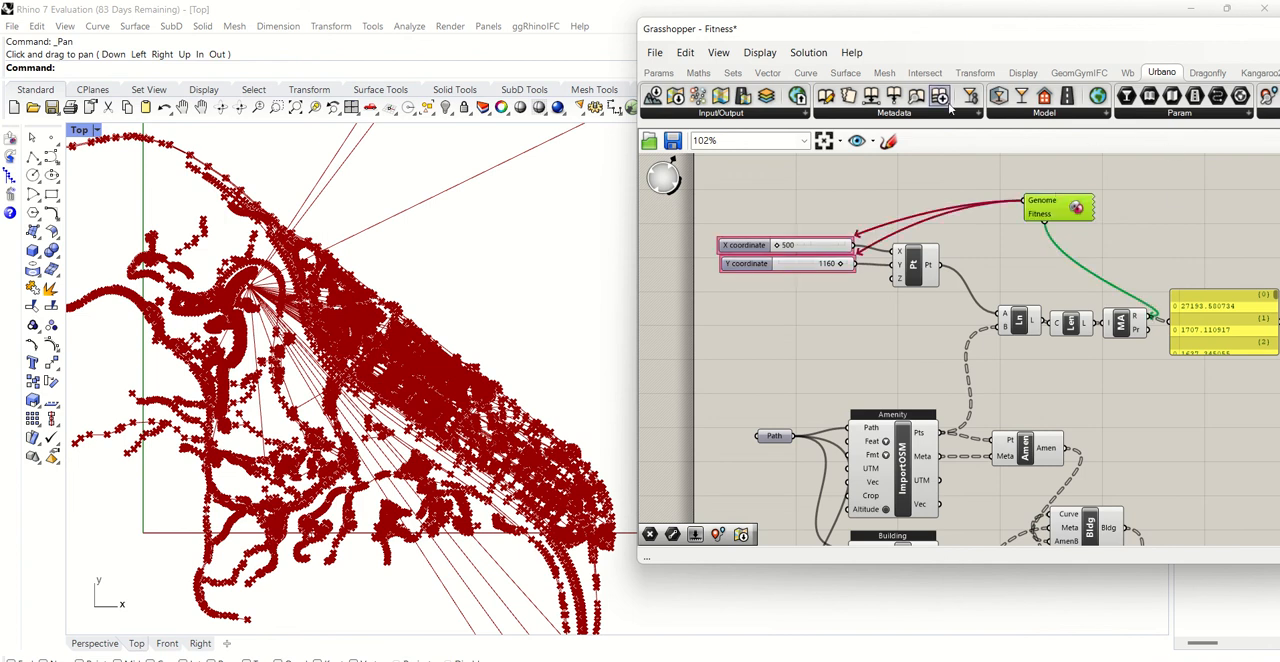
left_click(658, 72)
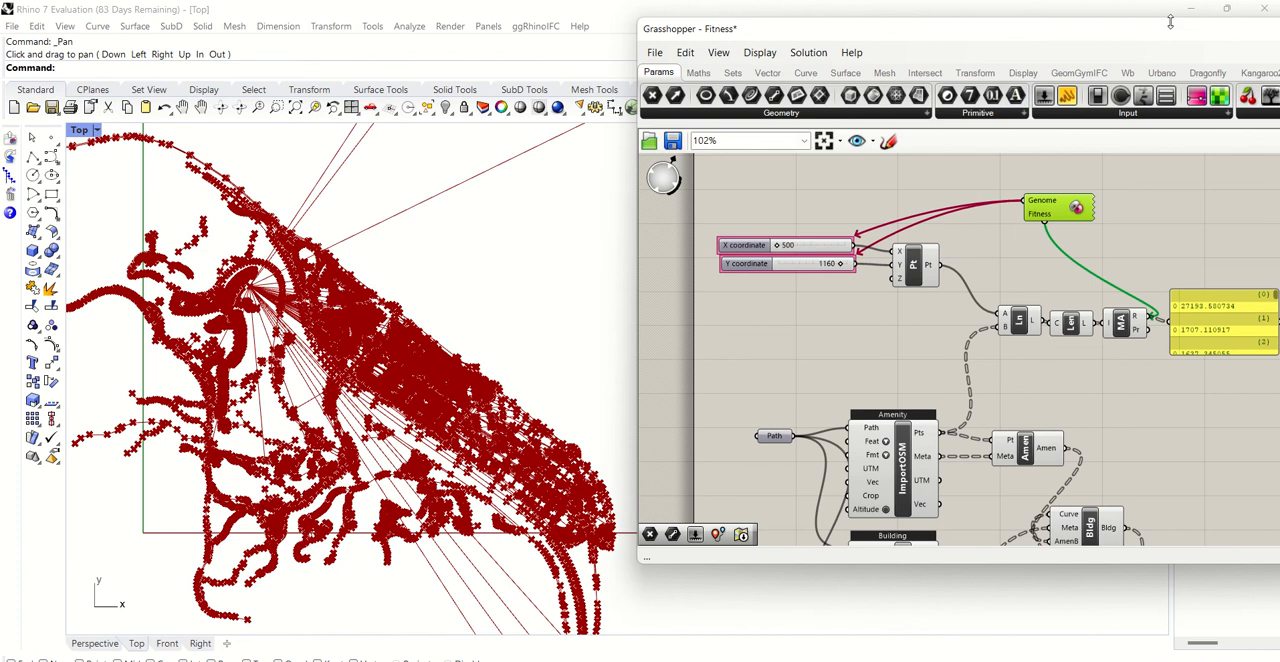
left_click_drag(1170, 22, 806, 53)
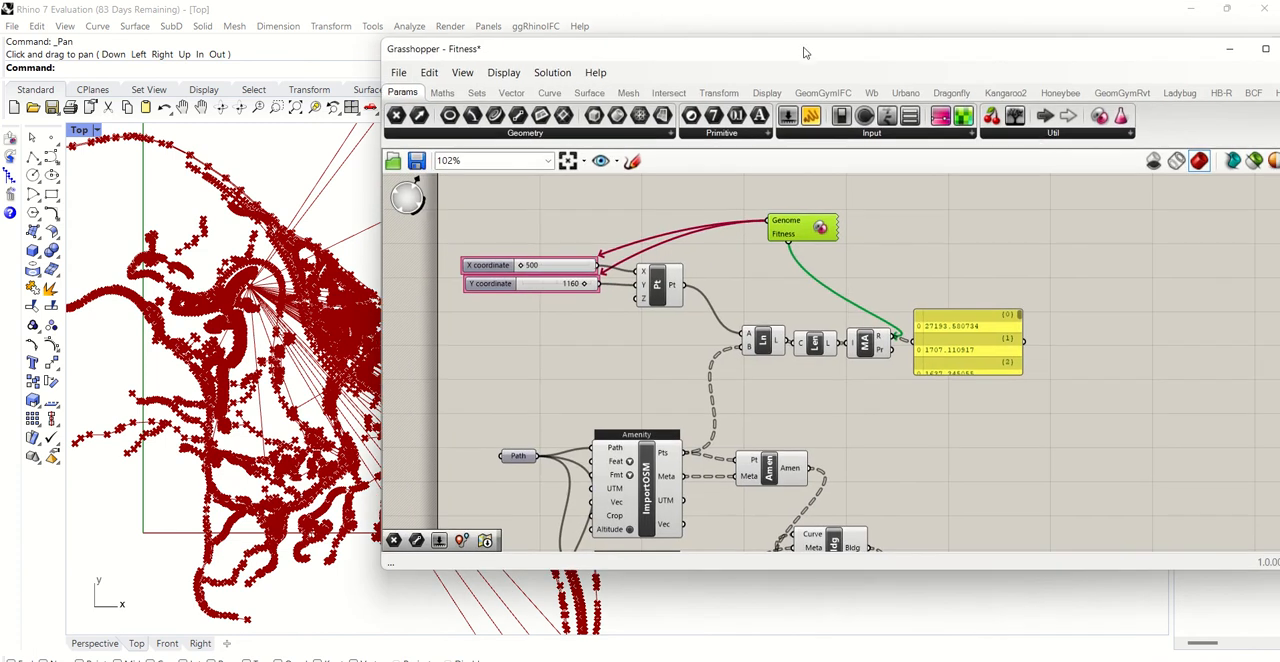
left_click(1052, 133)
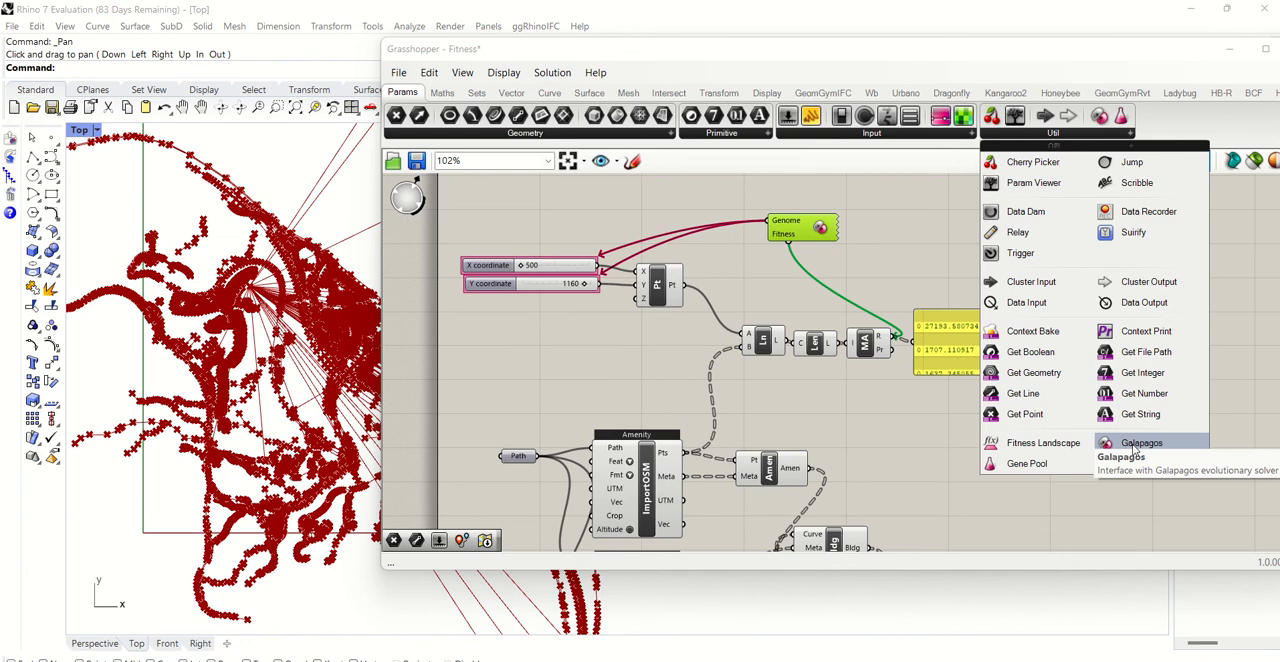
left_click(708, 248)
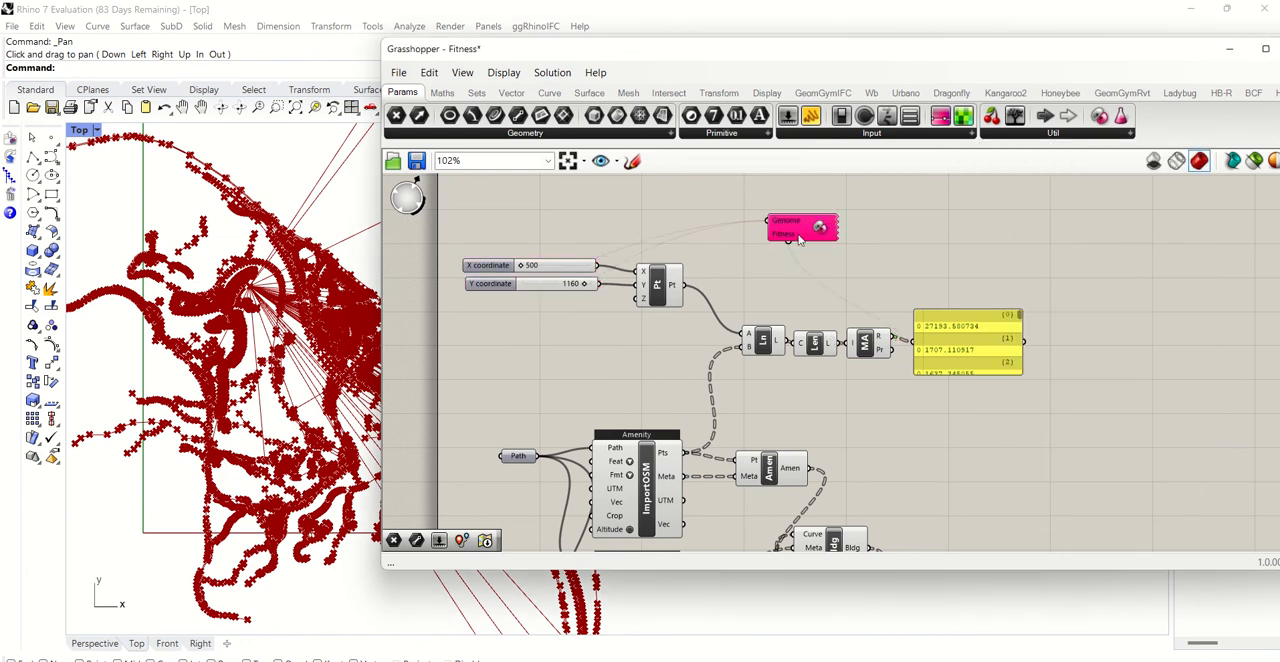
- Set the Galapagos solver's fitness goal to Minimize, keeping Rhino's Top viewport in view
left_click(790, 226)
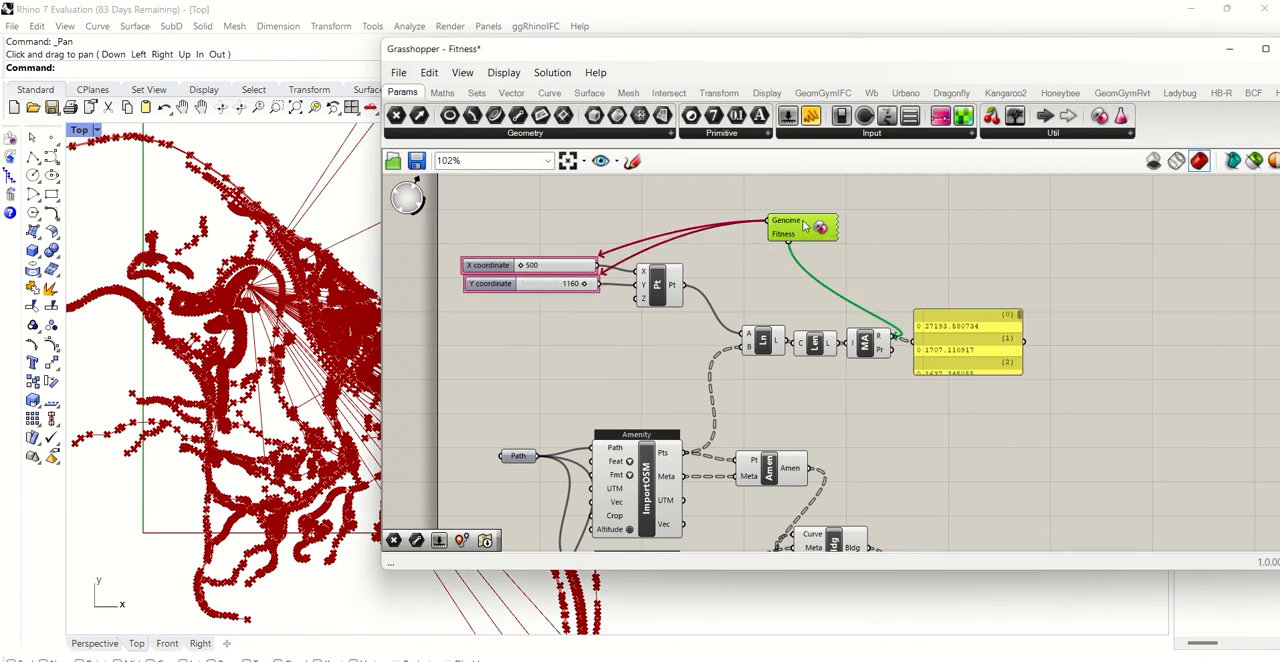
double_click(803, 226)
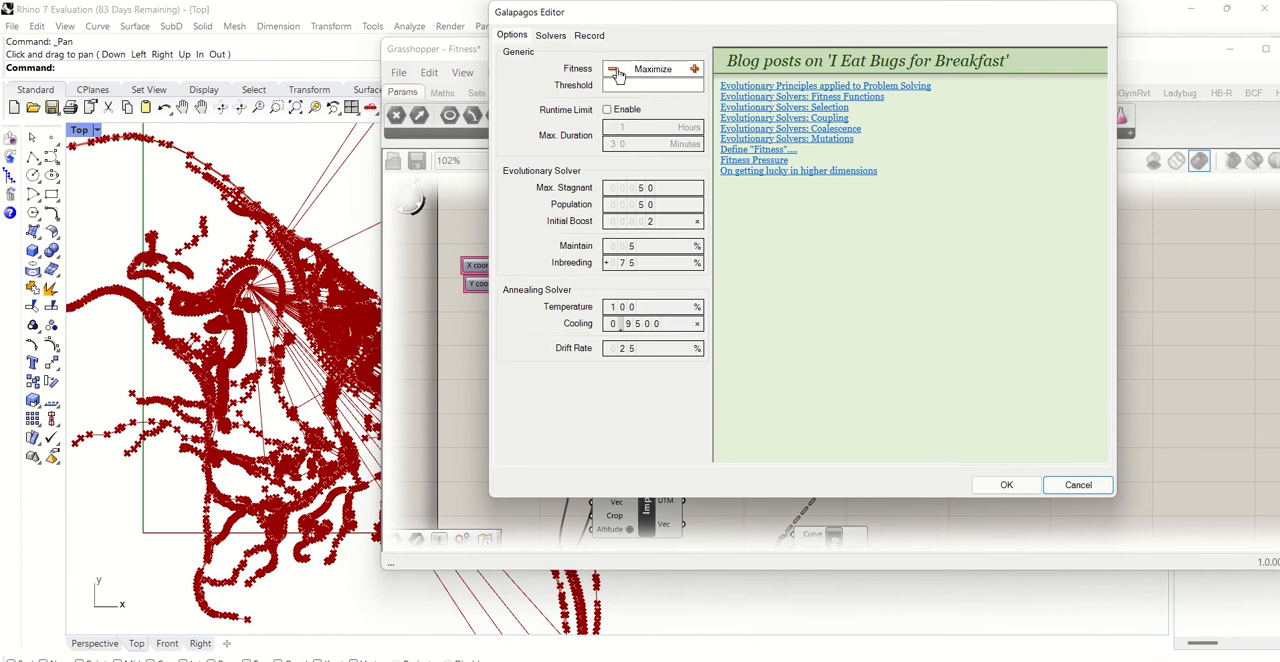
left_click(613, 69)
left_click_drag(455, 56, 734, 169)
left_click_drag(633, 14, 737, 15)
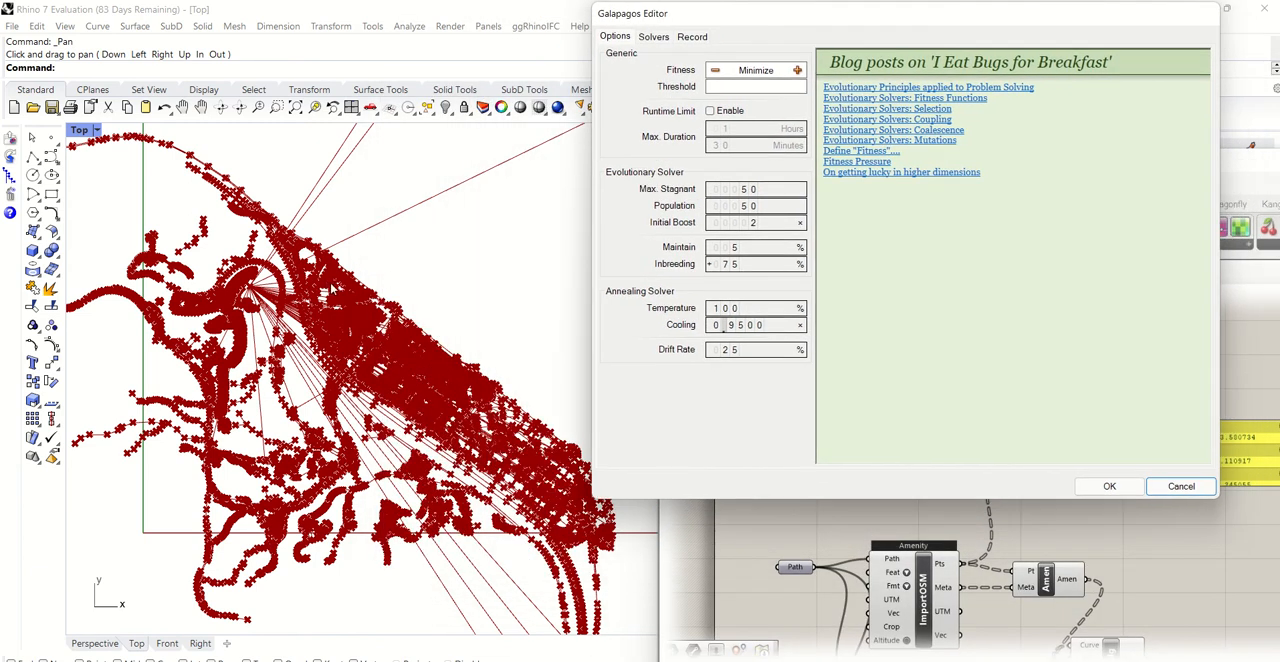
- Start the Galapagos solver and follow the changing distance lines in Rhino's Top viewport
left_click(653, 37)
left_click(697, 62)
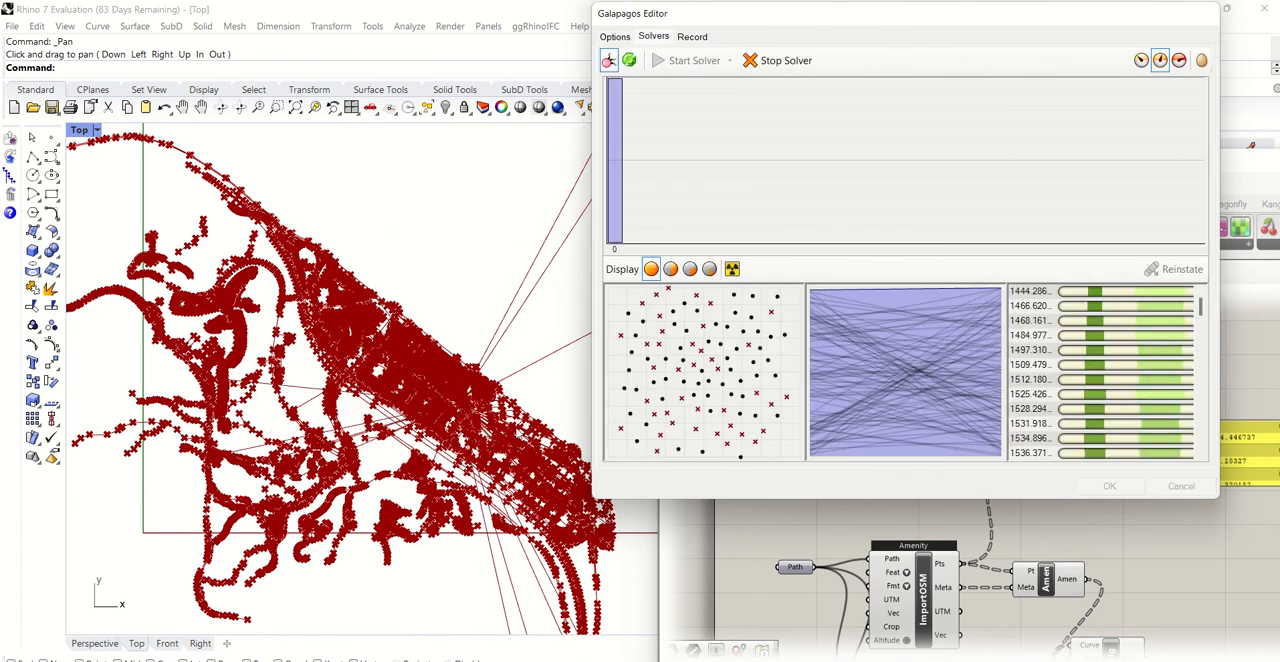
left_click_drag(740, 24, 782, 31)
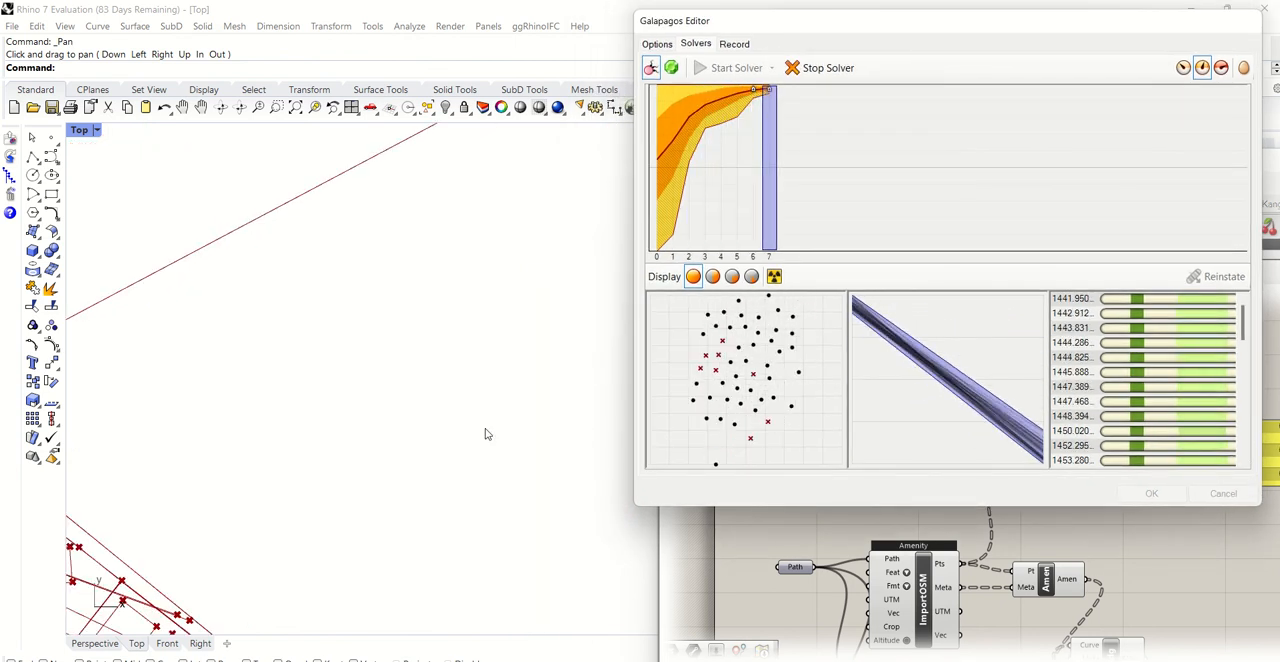
left_click(182, 107)
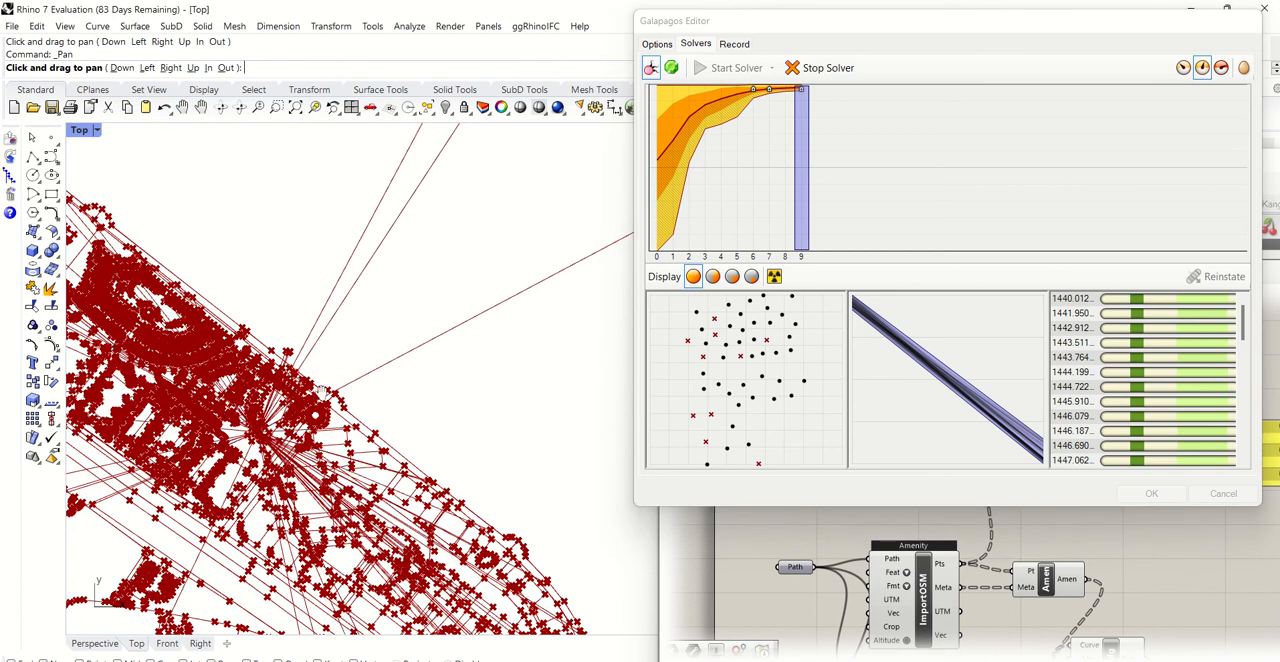
left_click_drag(321, 392, 487, 346)
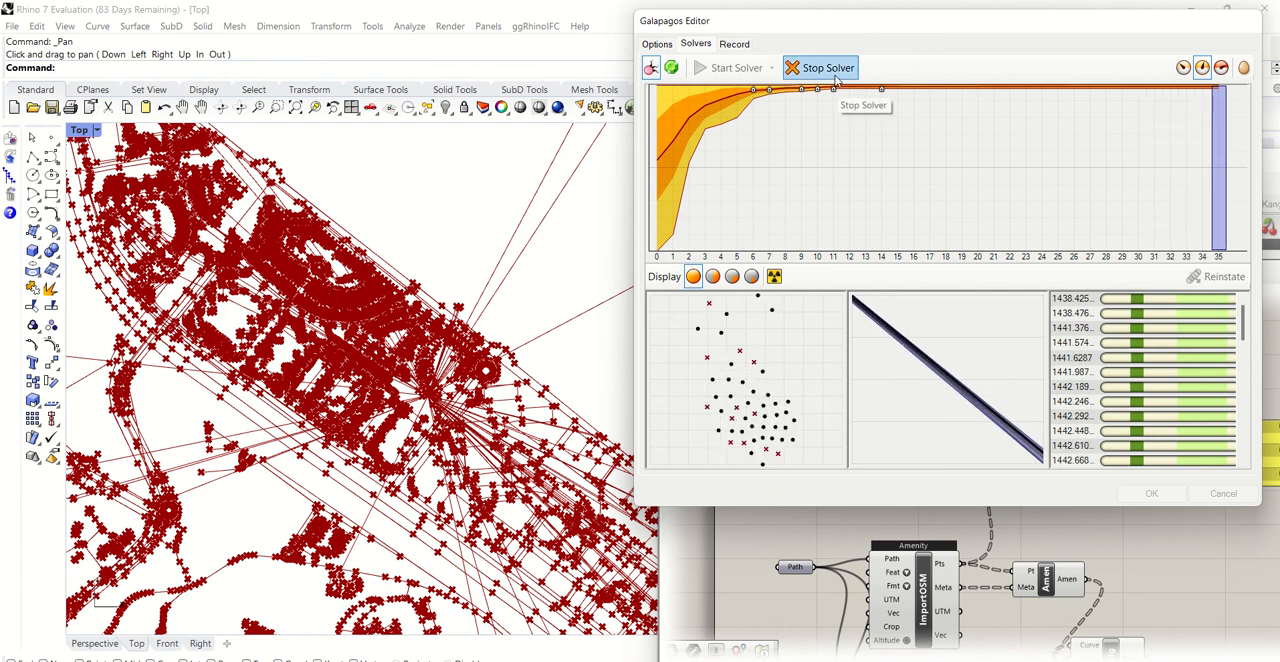
- Change the running solver's display update mode and inspect where the distance lines converge in Rhino's Top viewport
left_click(1182, 68)
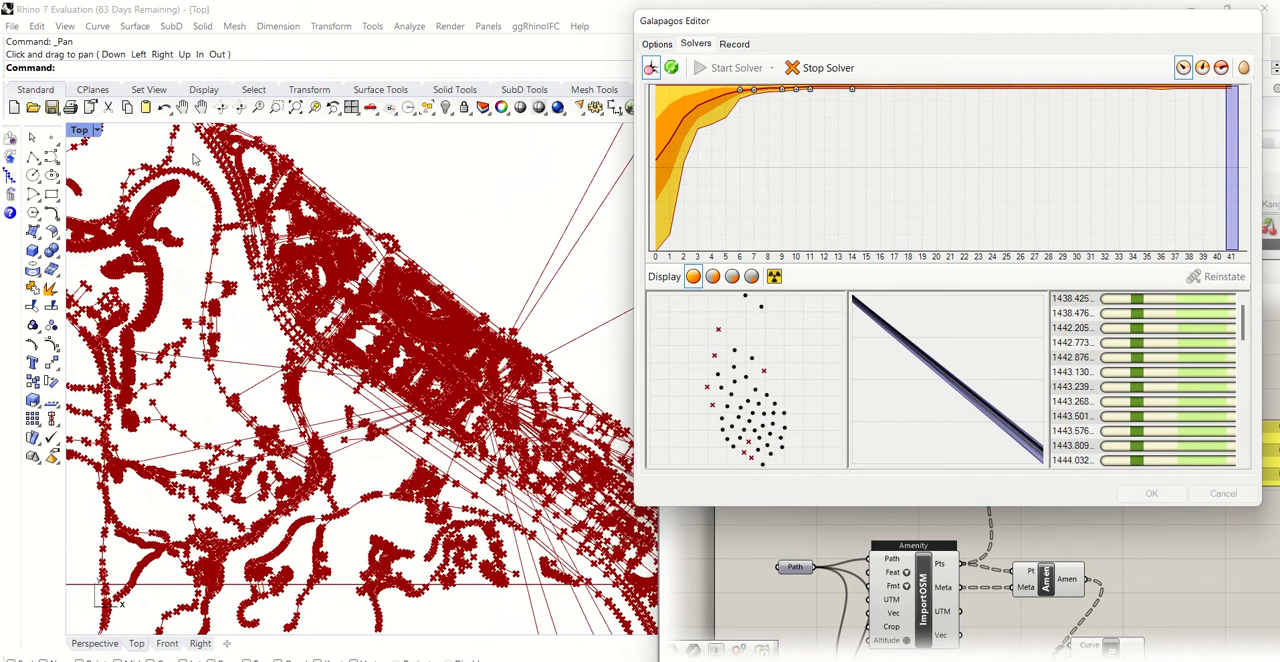
left_click(201, 107)
left_click_drag(428, 281, 278, 256)
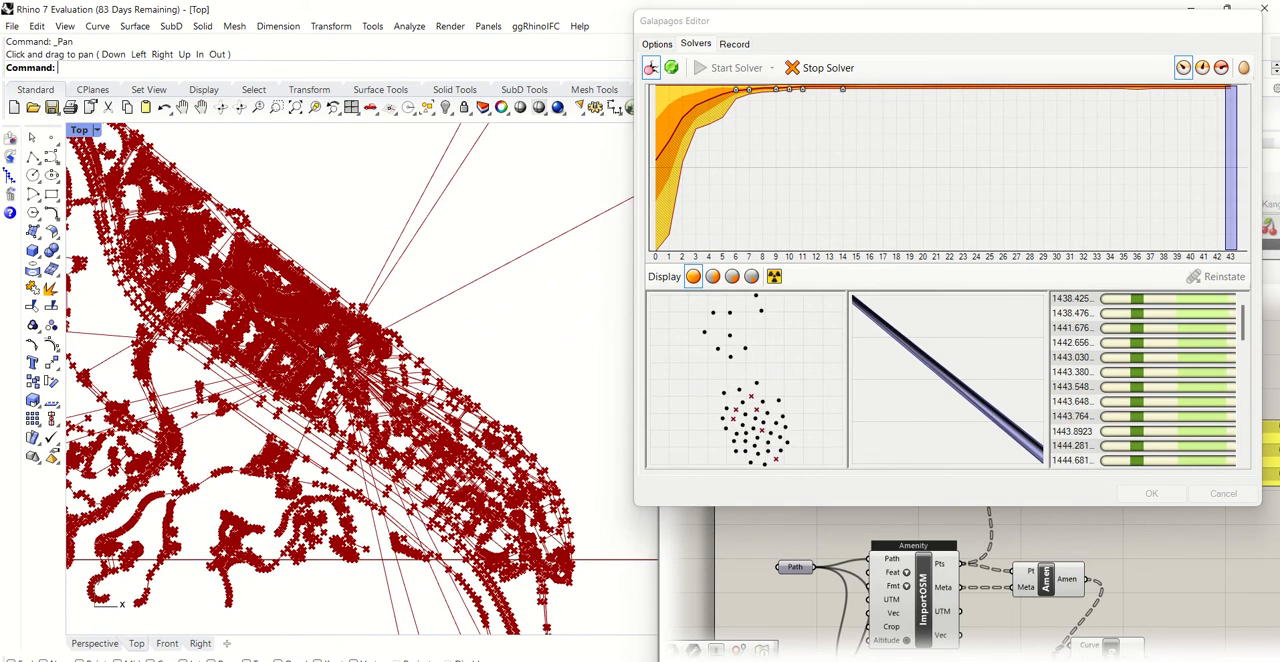
scroll(196, 328, "up", 3)
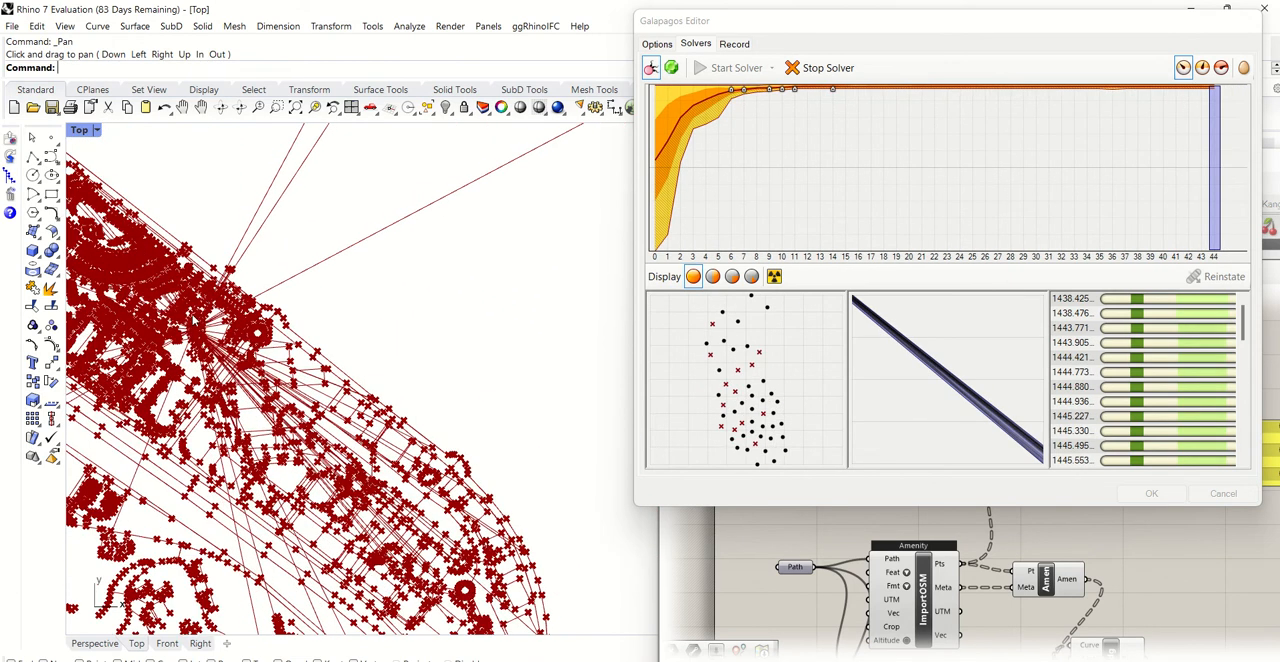
scroll(196, 328, "down", 2)
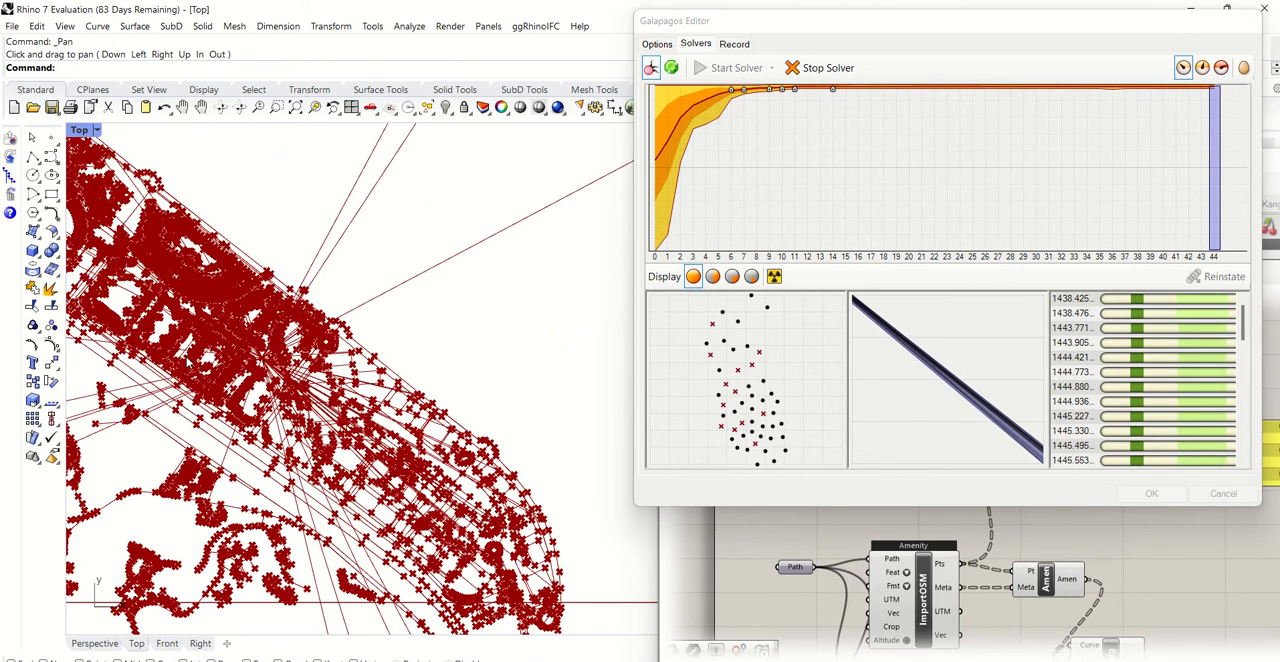
- Stop the running Galapagos solver
left_click(182, 107)
left_click_drag(272, 266, 425, 353)
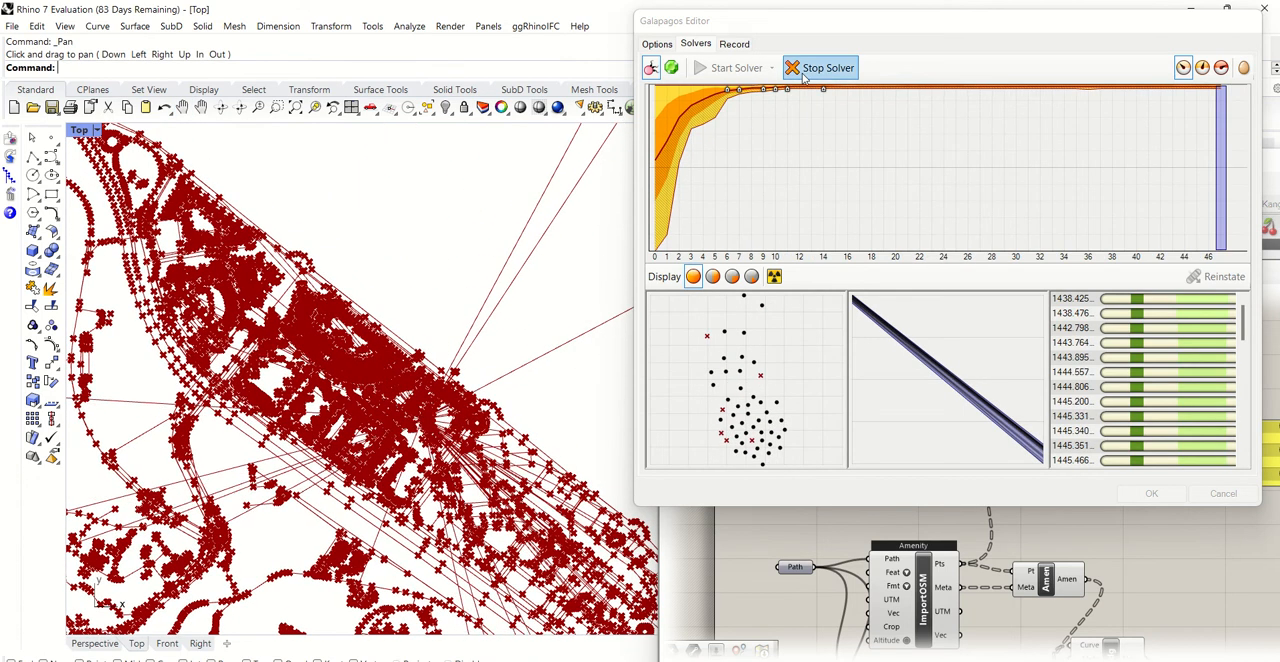
left_click(813, 76)
left_click(813, 76)
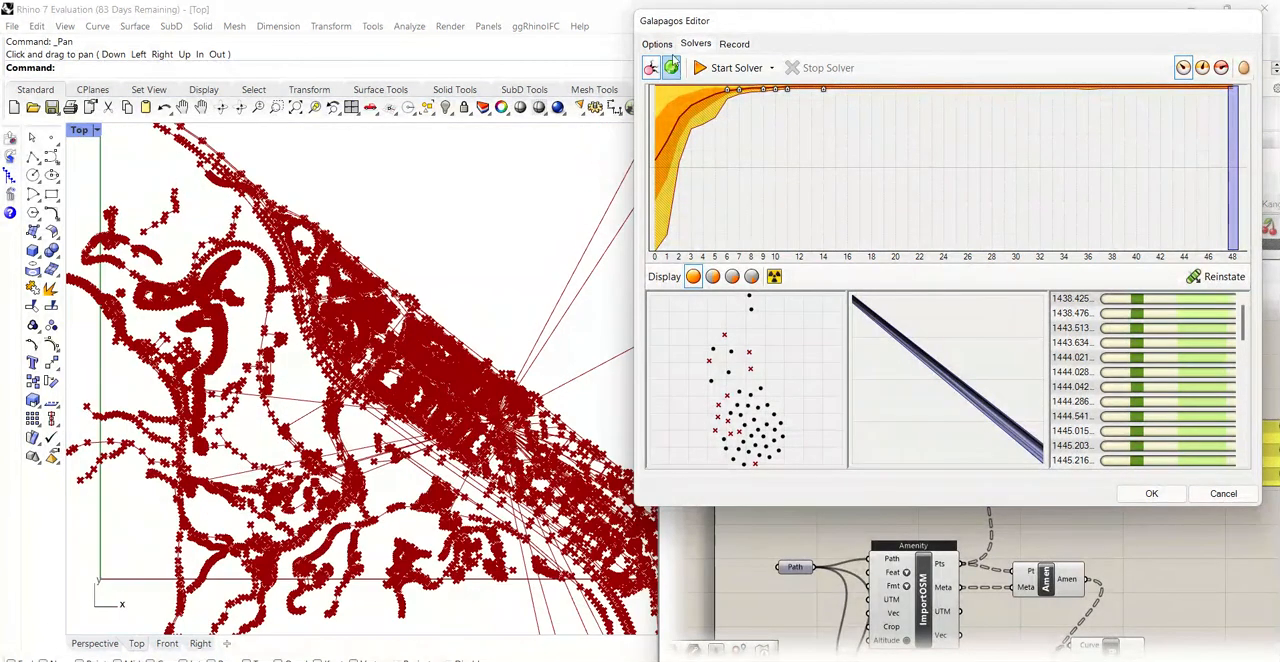
- Set the Galapagos solver's fitness goal to Maximize and start the solver again
left_click(660, 46)
left_click(838, 79)
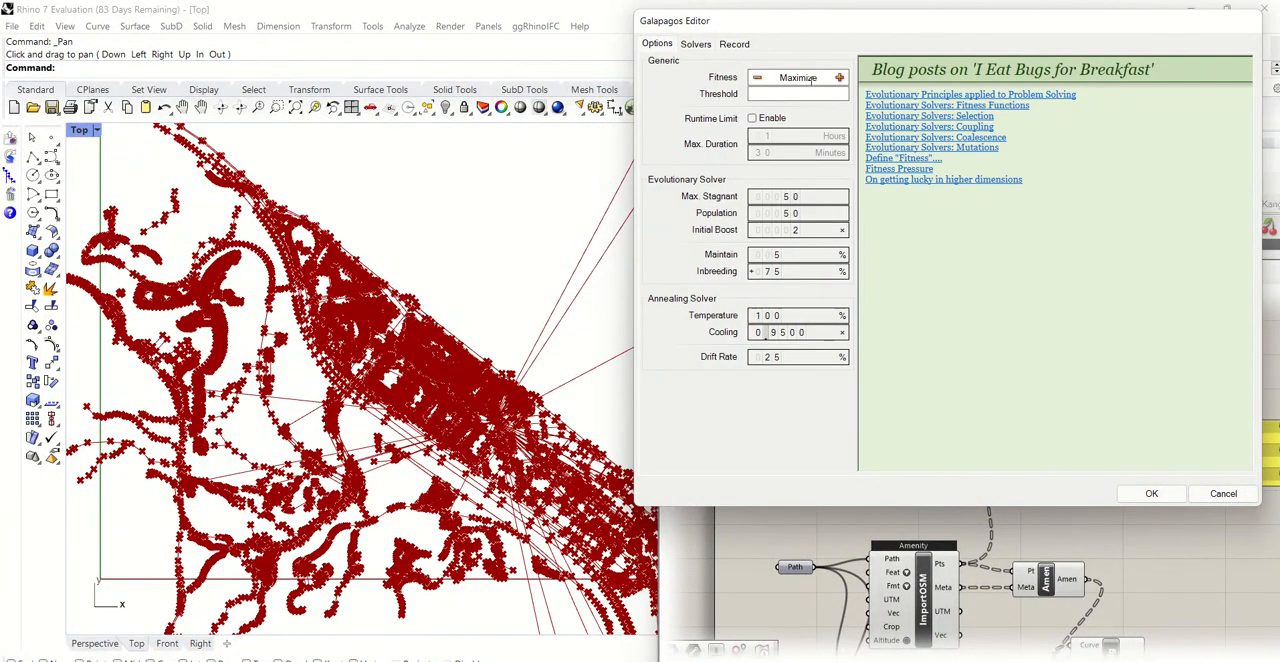
left_click(697, 45)
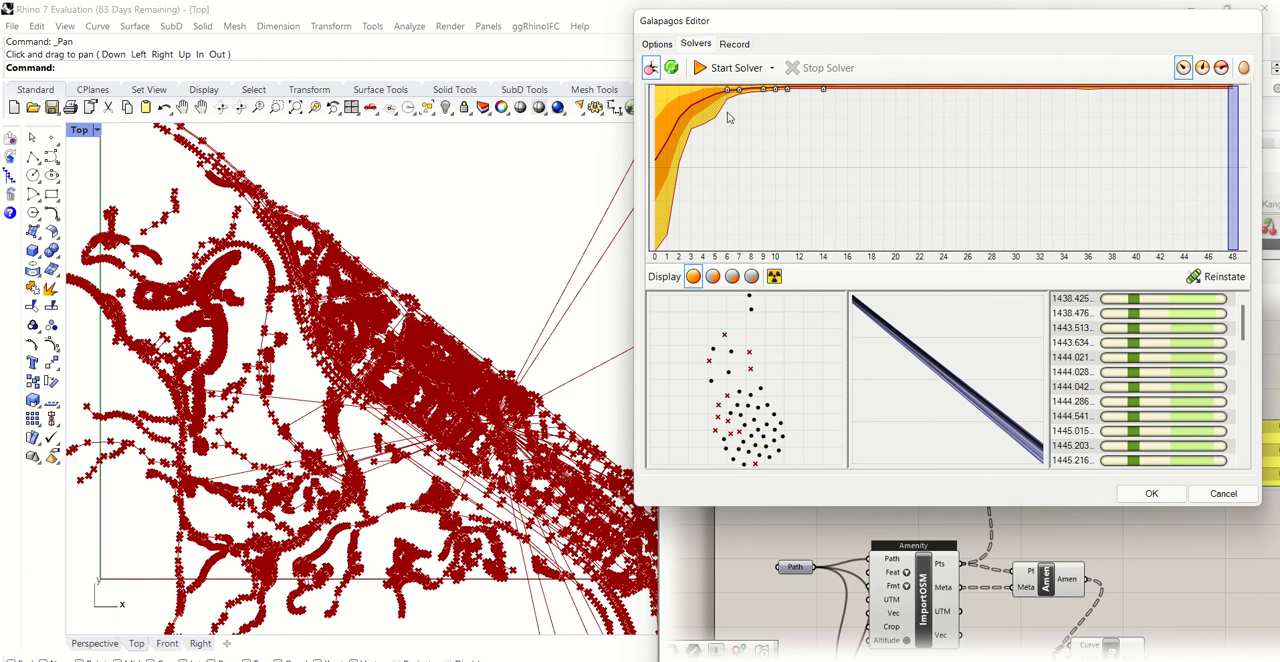
left_click(715, 69)
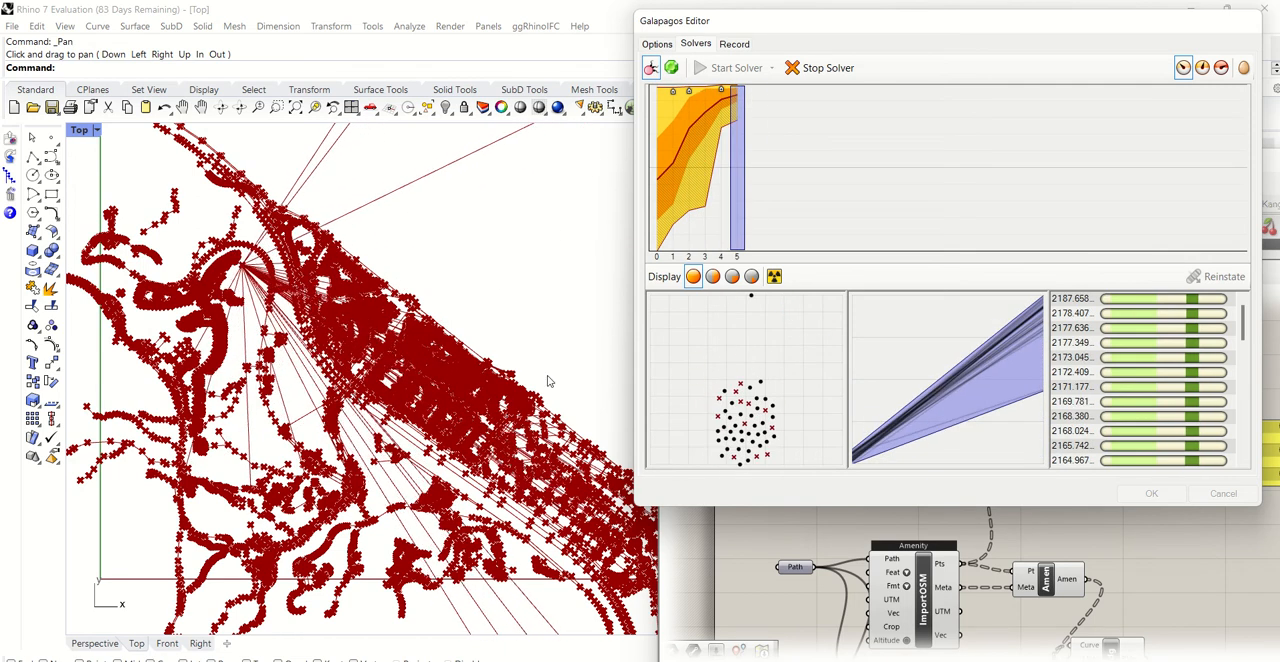
- Follow the distance lines in Rhino's Top viewport, stop the running solver and cancel out of the Galapagos Editor
scroll(510, 360, "up", 4)
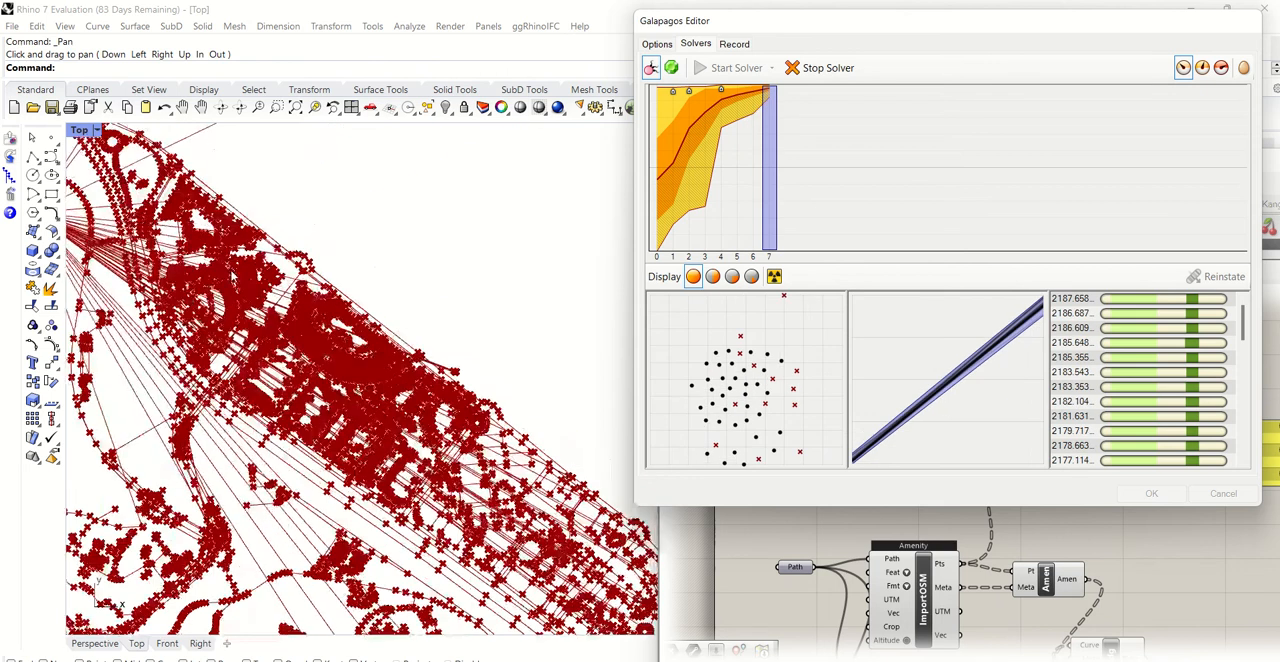
left_click(183, 107)
left_click_drag(288, 204, 548, 271)
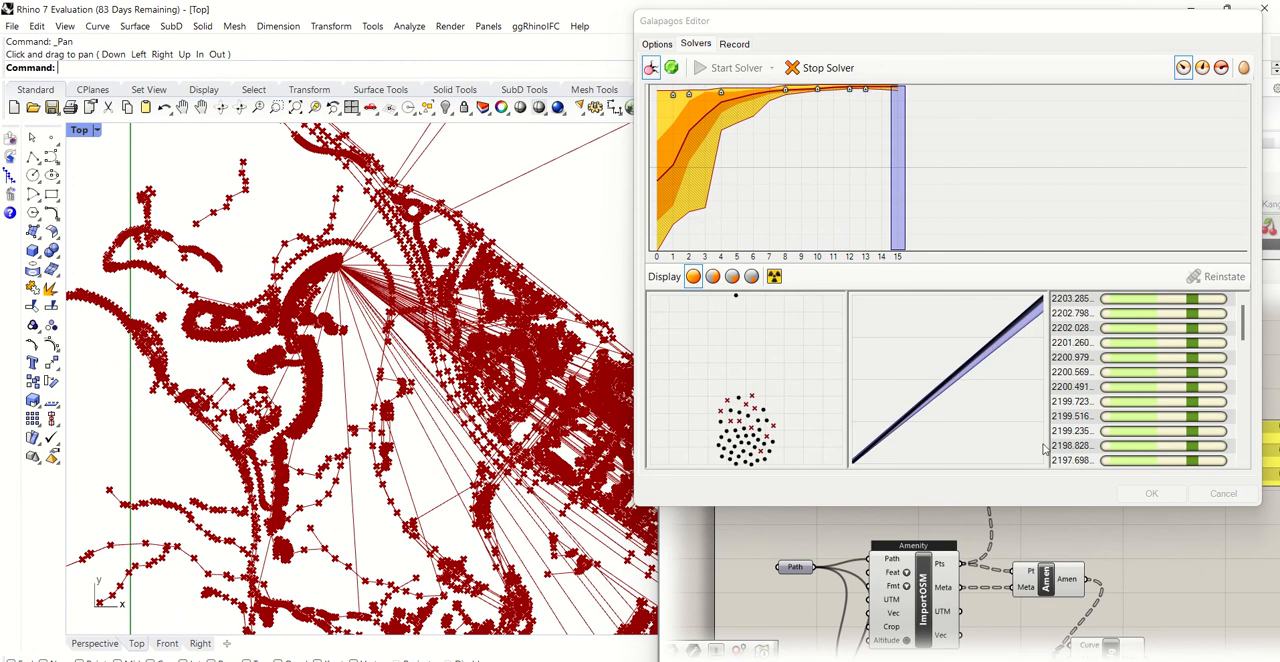
left_click(821, 72)
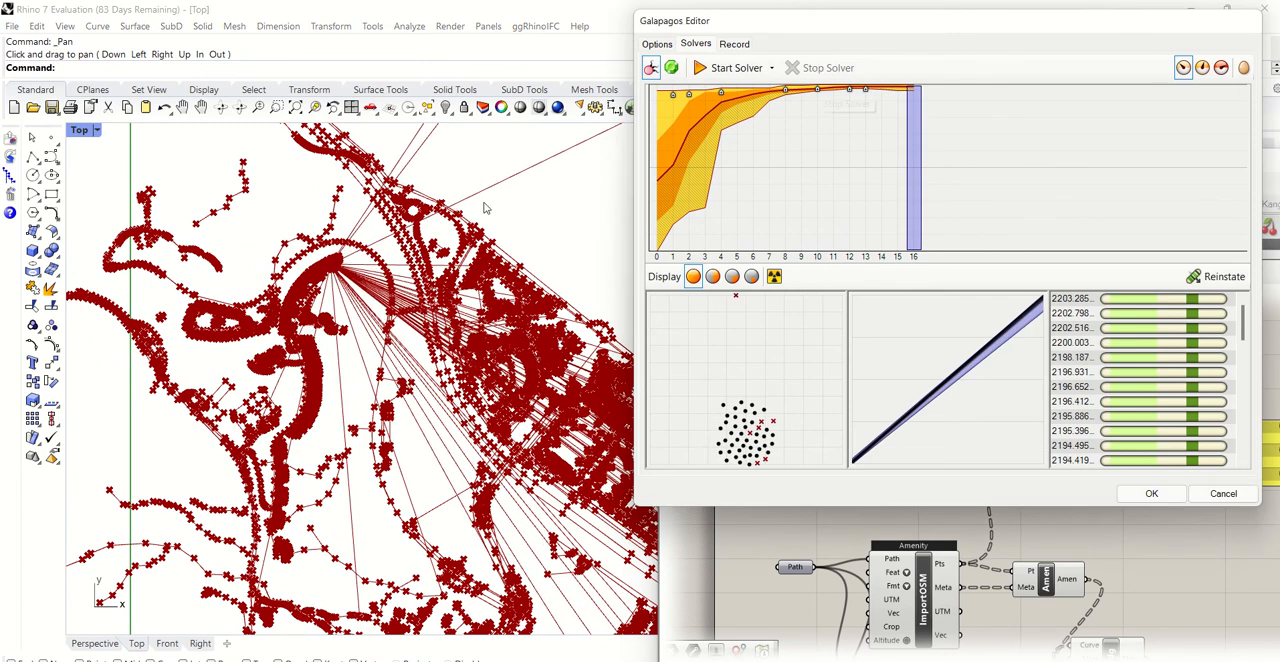
left_click(1223, 493)
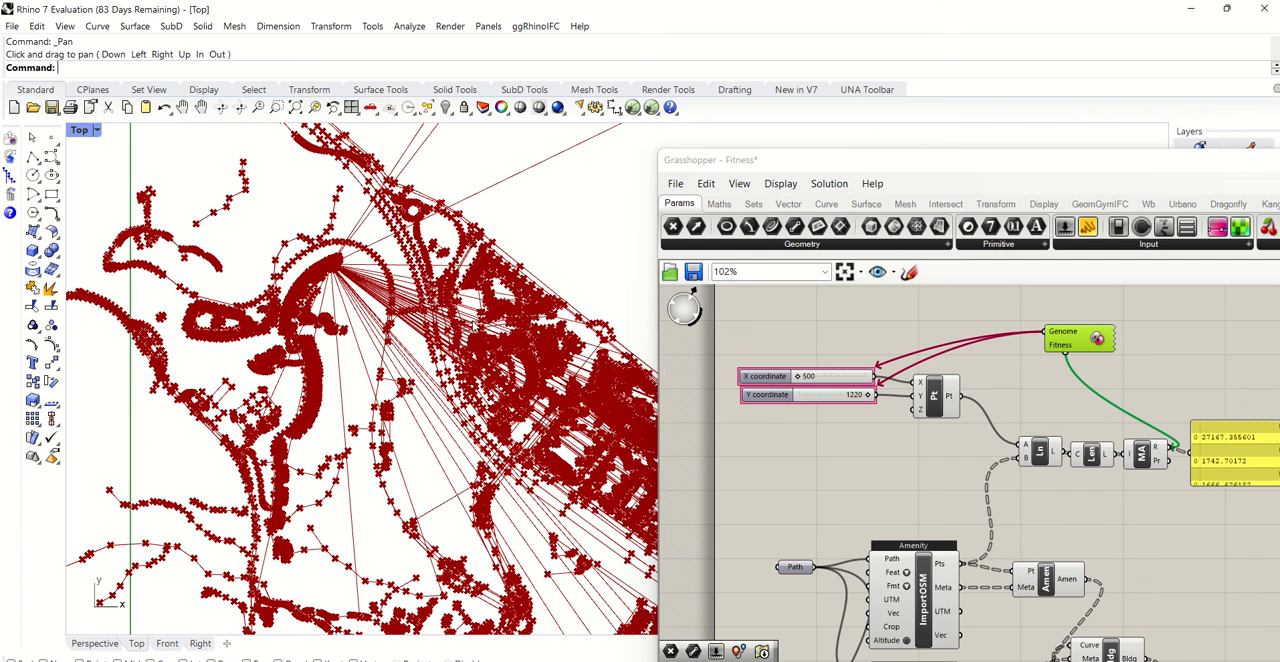
- Examine the lines running from the solved point to the amenities across the city in Rhino's Top viewport
scroll(637, 366, "down", 2)
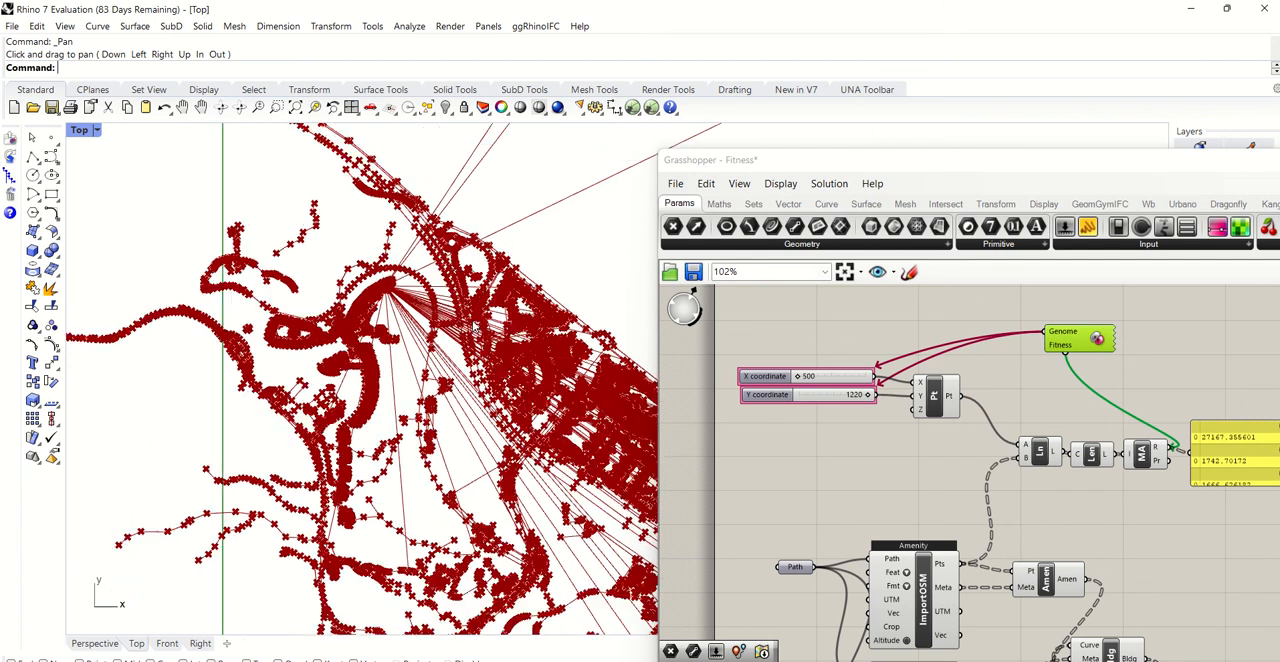
left_click(182, 107)
left_click_drag(500, 265, 270, 255)
key("Return")
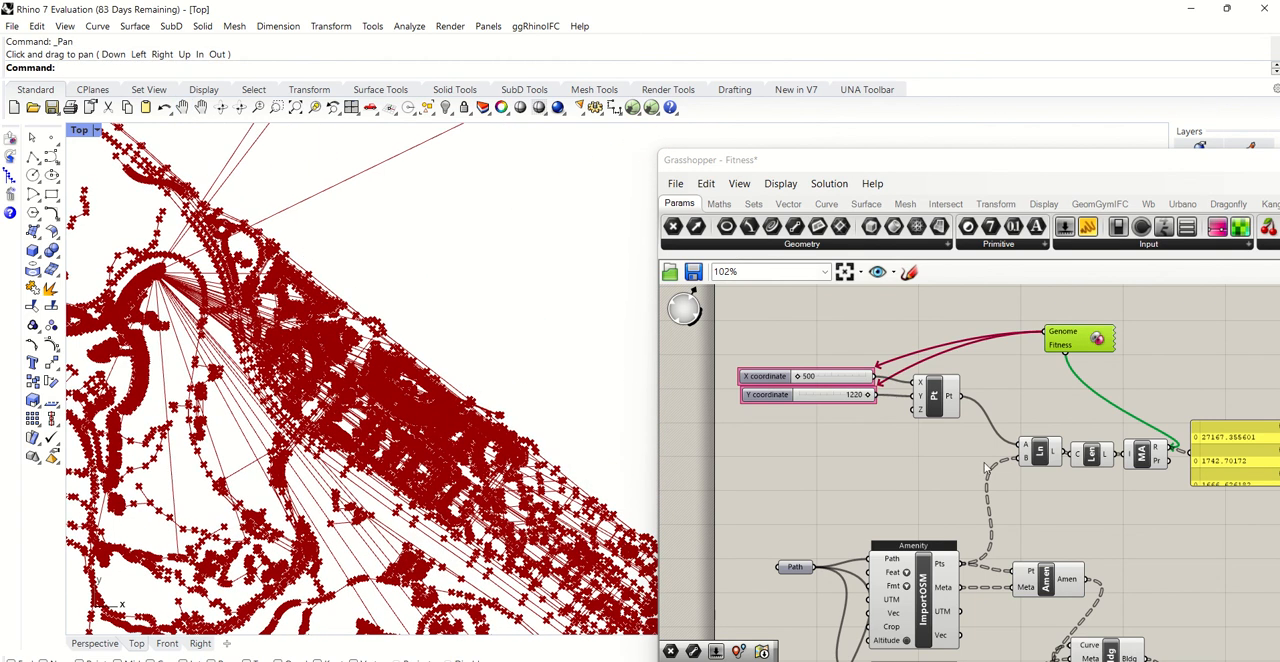
- Reposition the Grasshopper window over the Rhino model to review the Galapagos definition and bring up the Urbano component set
left_click(788, 163)
left_click_drag(788, 165, 538, 78)
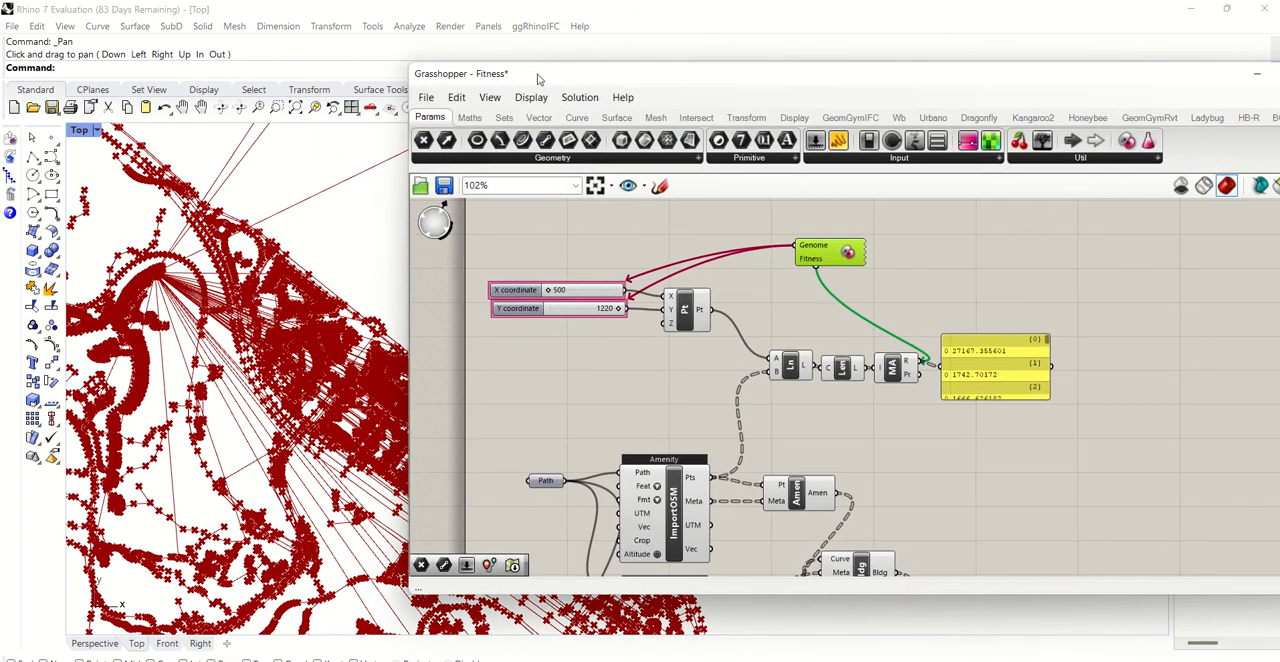
scroll(617, 354, "down", 2)
scroll(737, 270, "up", 2)
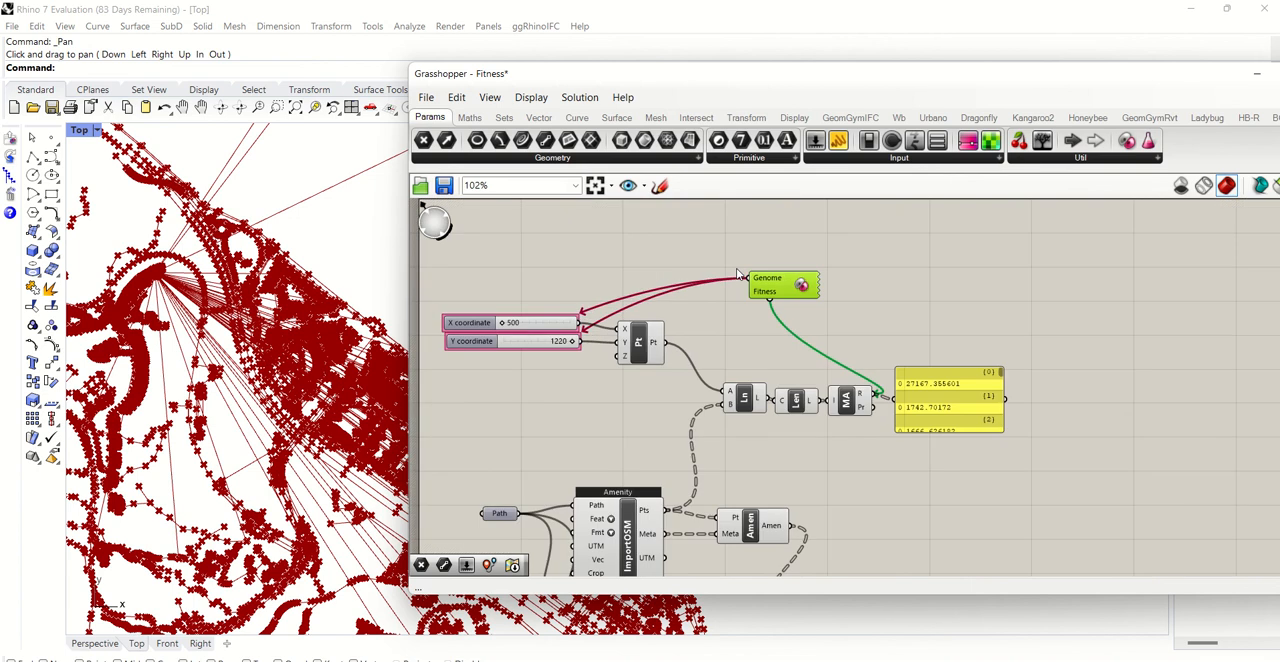
left_click(934, 118)
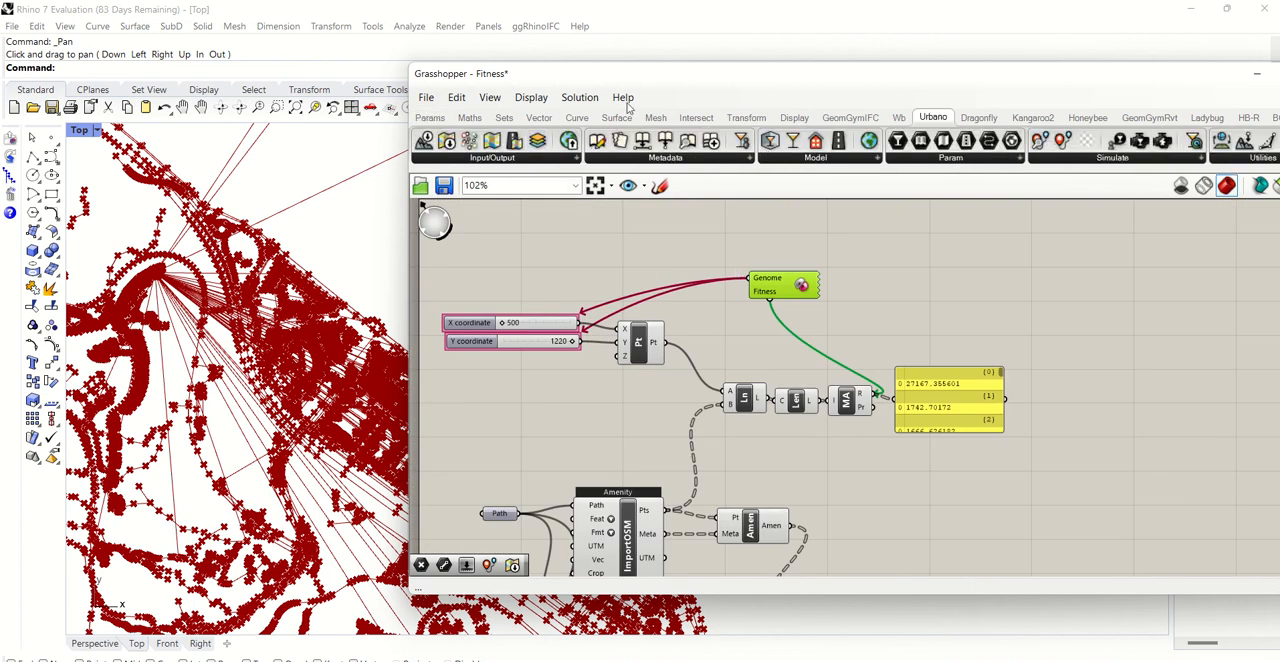
left_click_drag(531, 79, 601, 121)
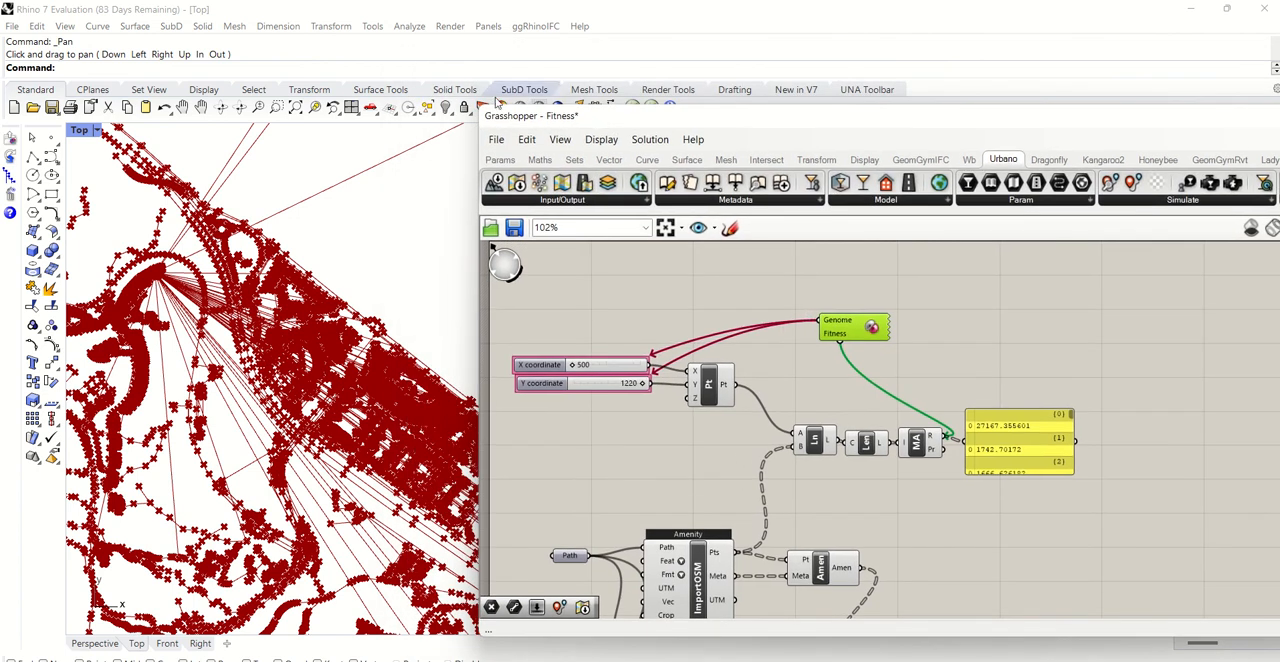